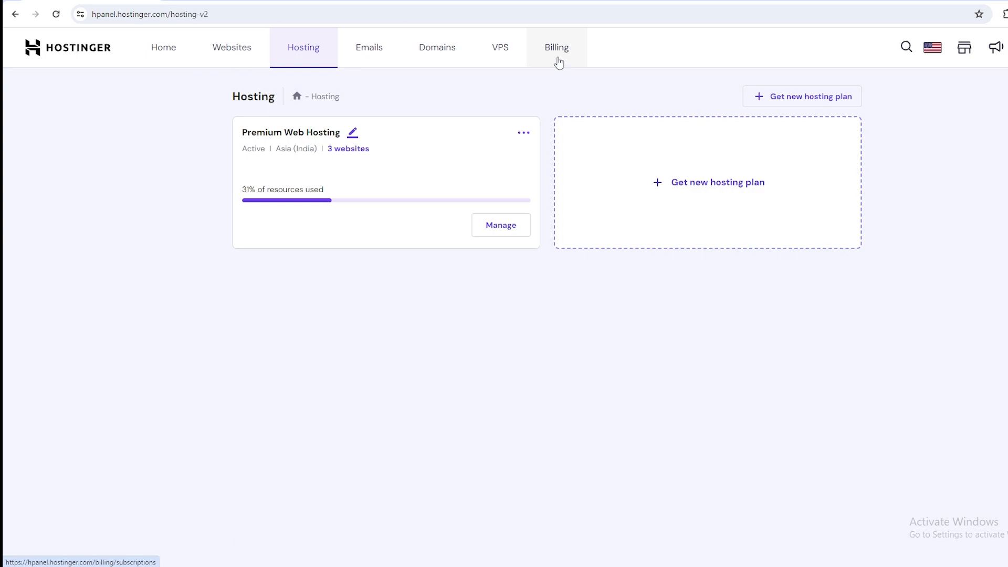
Open the management dashboard of corexemel.com from the account's list of websites.
left_click(164, 48)
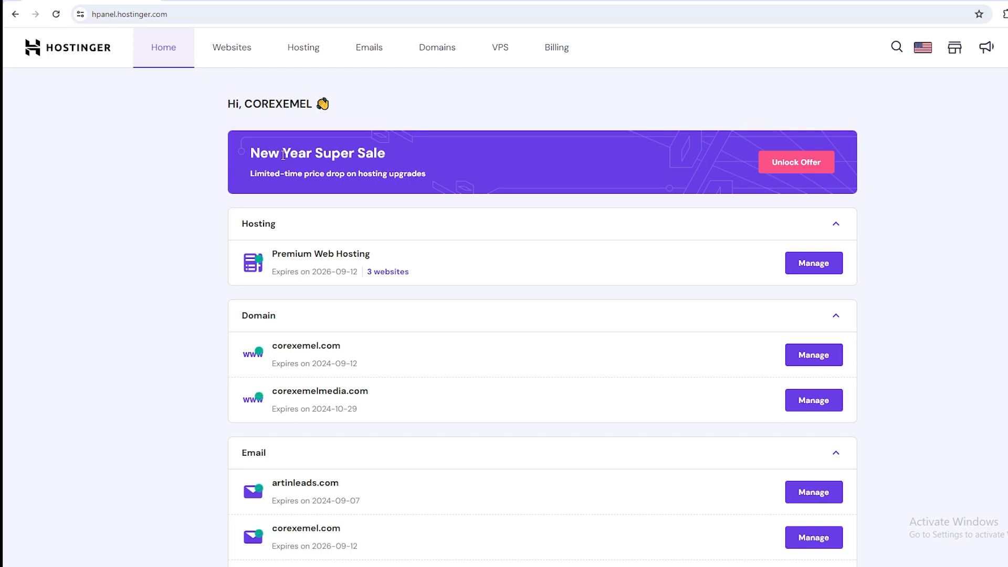
left_click(245, 46)
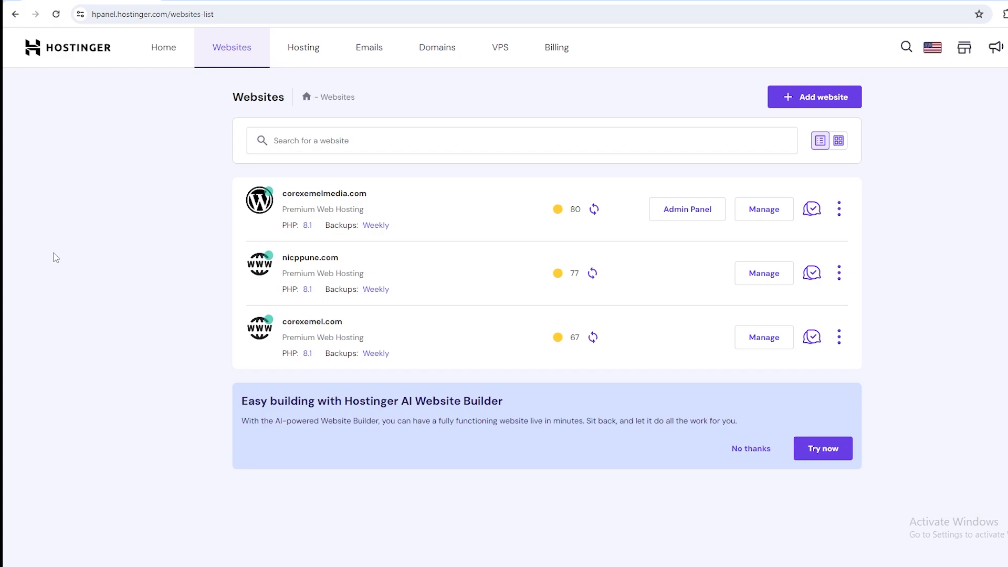
left_click_drag(386, 198, 283, 194)
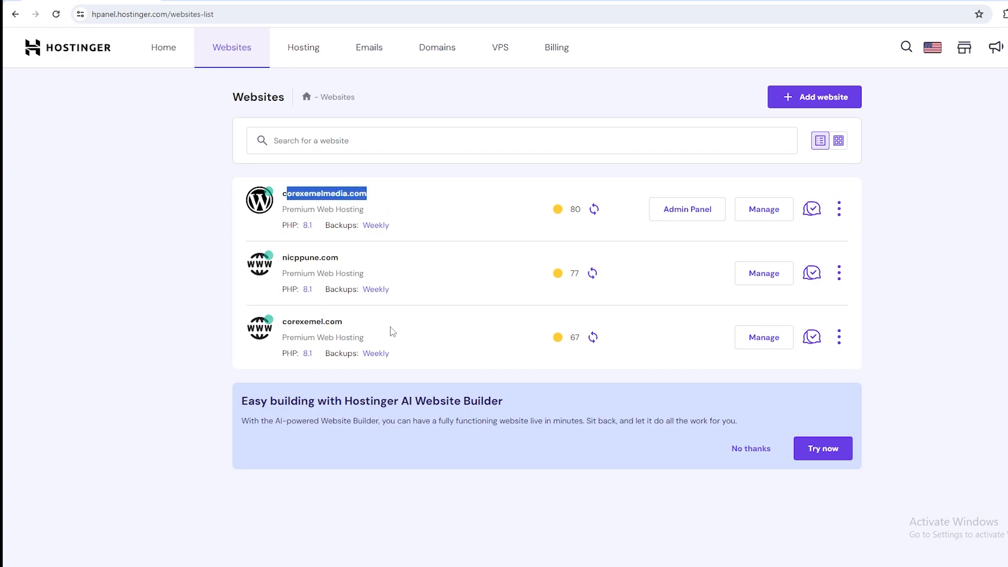
left_click(354, 328)
left_click_drag(355, 328, 271, 329)
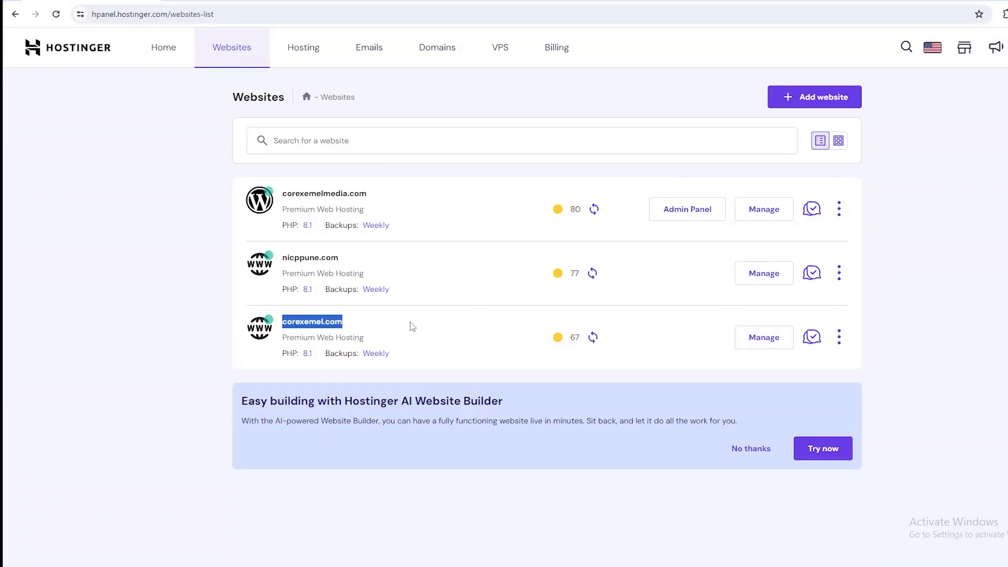
left_click(353, 323)
left_click(756, 344)
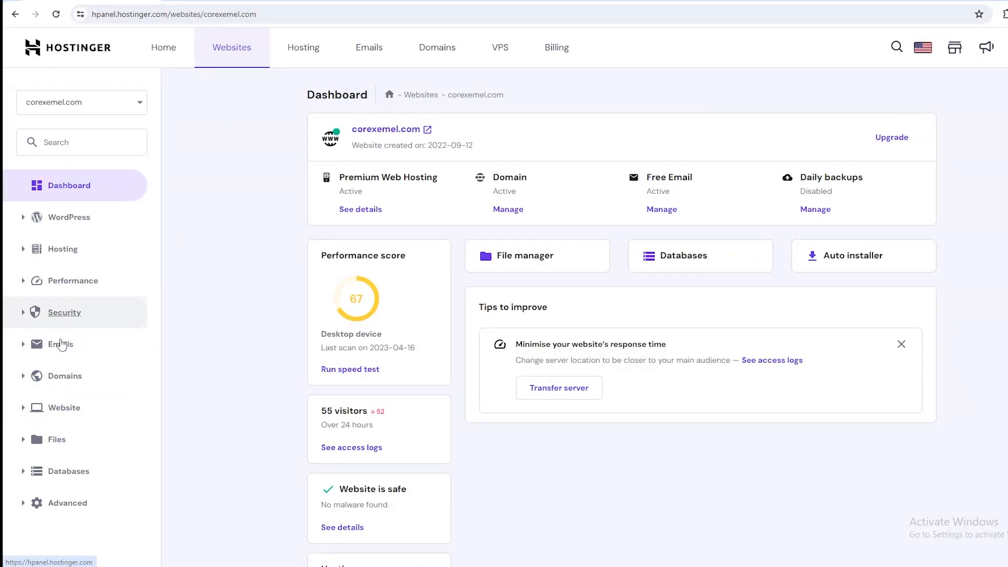
Open the site's File Manager separately and view the corexemel.com performance analytics for the last 24 hours.
left_click(62, 438)
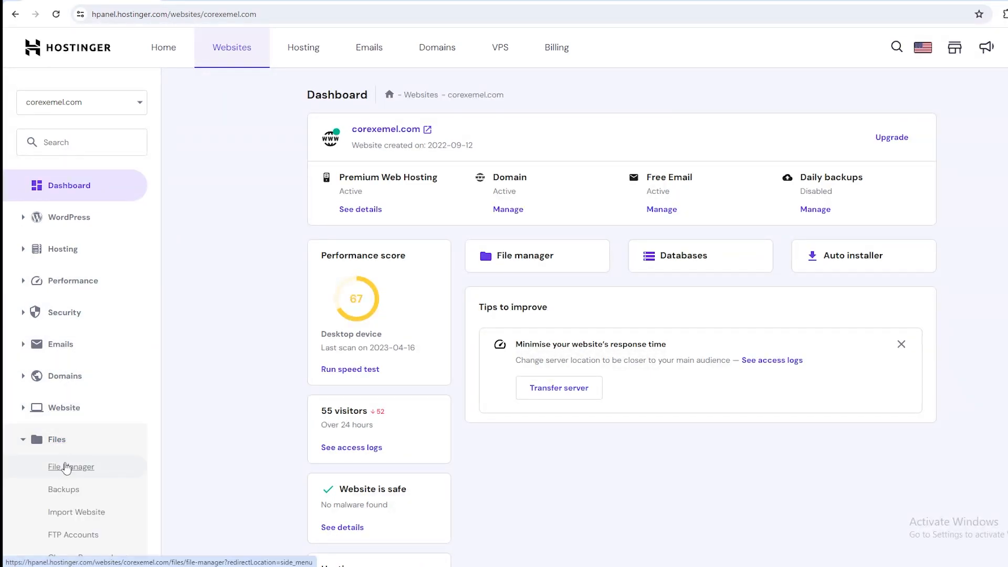
left_click(65, 467)
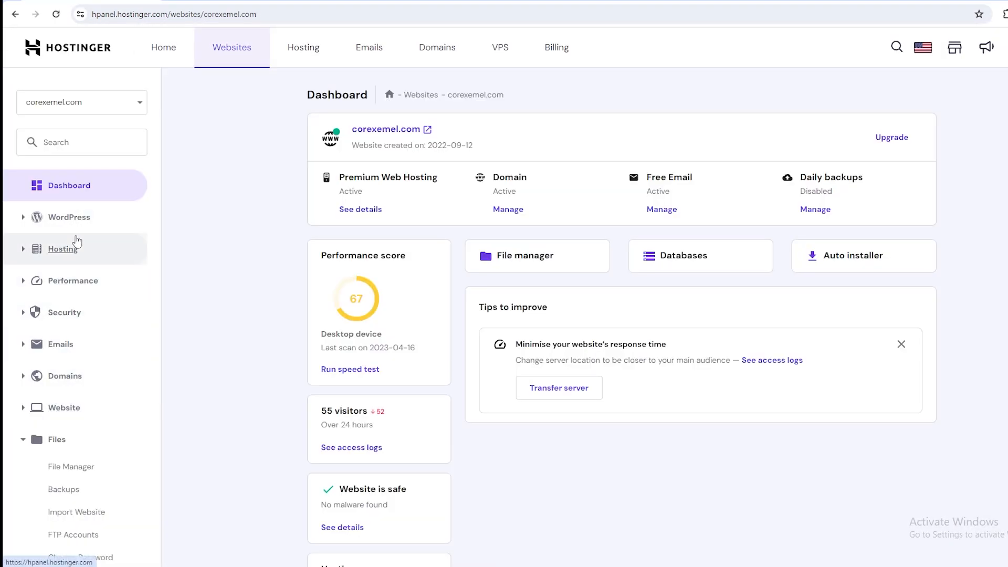
left_click(74, 284)
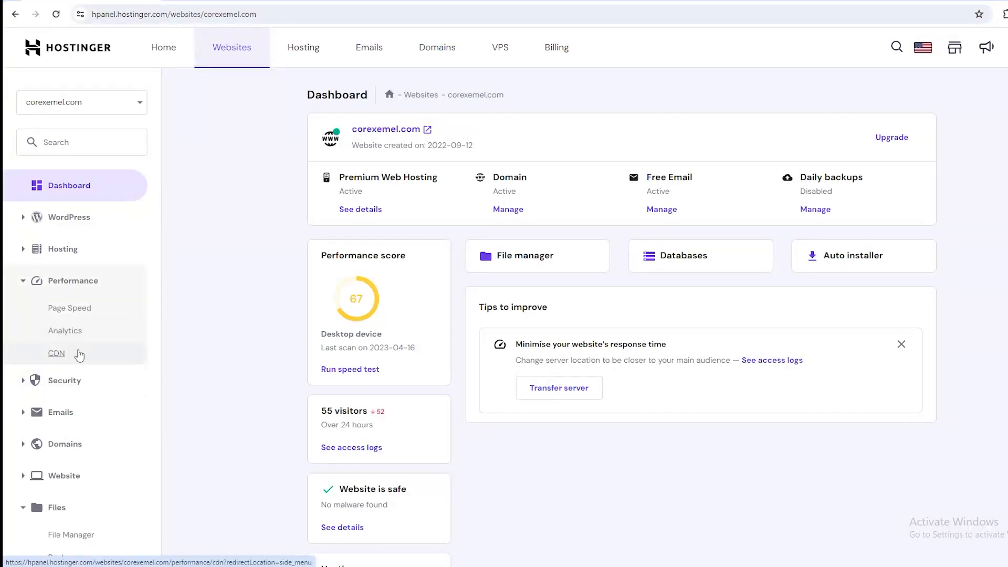
left_click(80, 332)
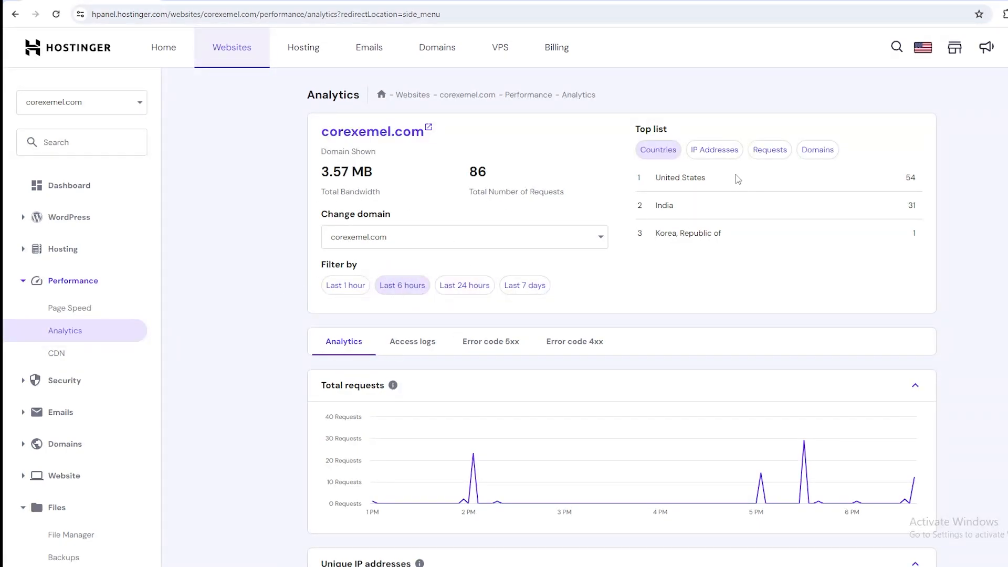
left_click_drag(735, 176, 634, 185)
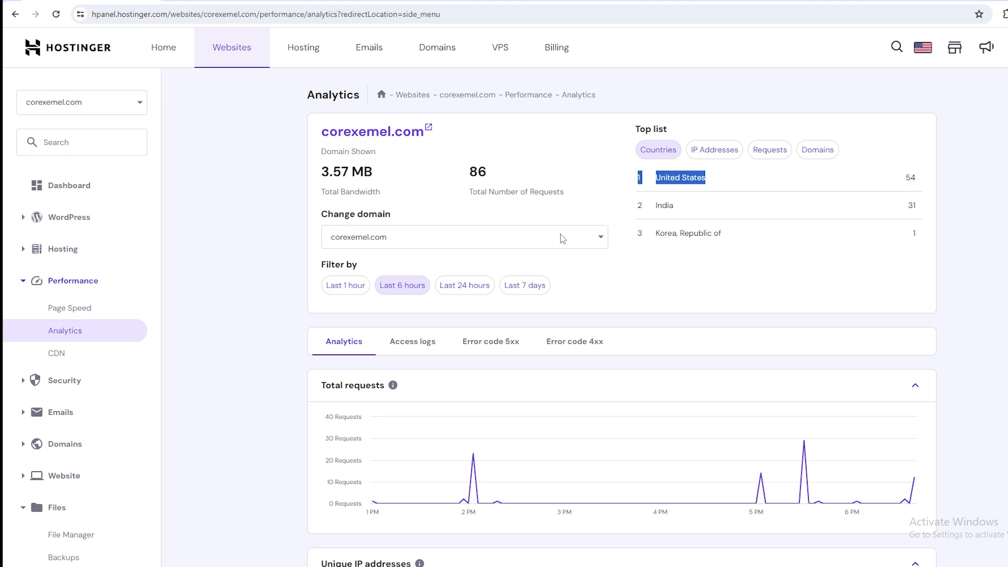
left_click(461, 285)
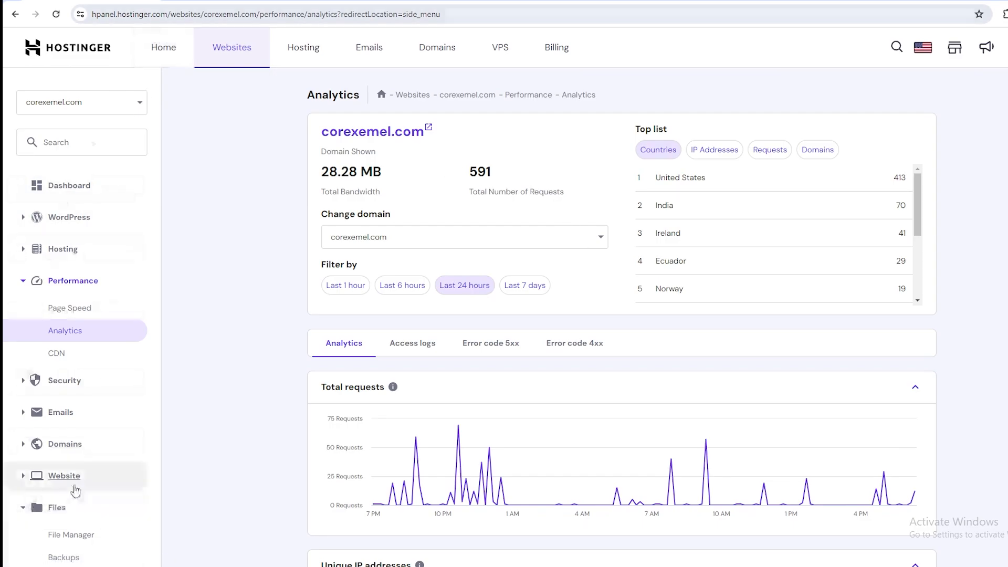
Access all files of the Premium Web Hosting plan in the File Manager and open the public_html folder.
left_click(71, 534)
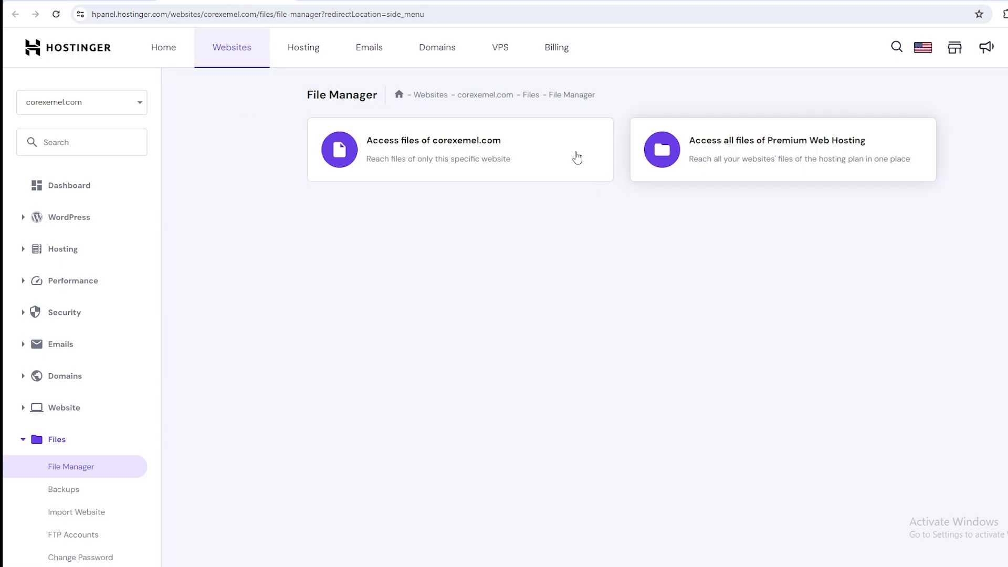
left_click(709, 152)
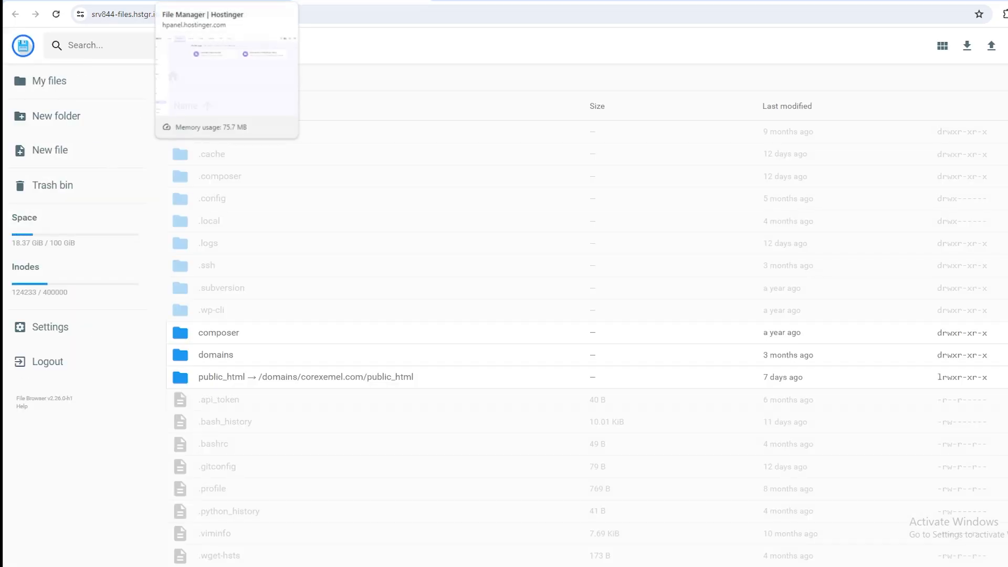
double_click(309, 380)
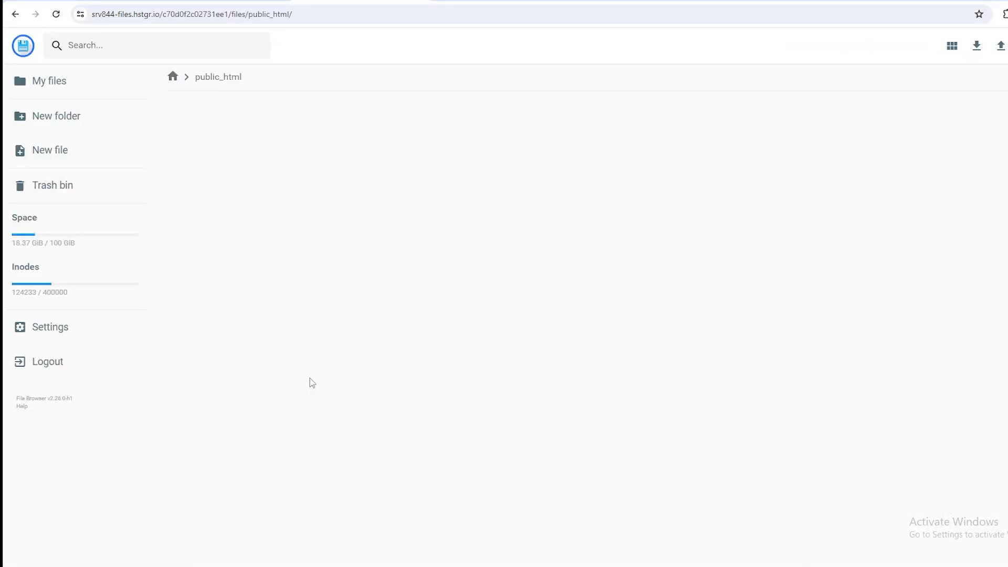
Look through the folders in public_html and open the academy folder.
scroll(265, 273, "down", 10)
scroll(258, 234, "up", 5)
scroll(259, 227, "up", 4)
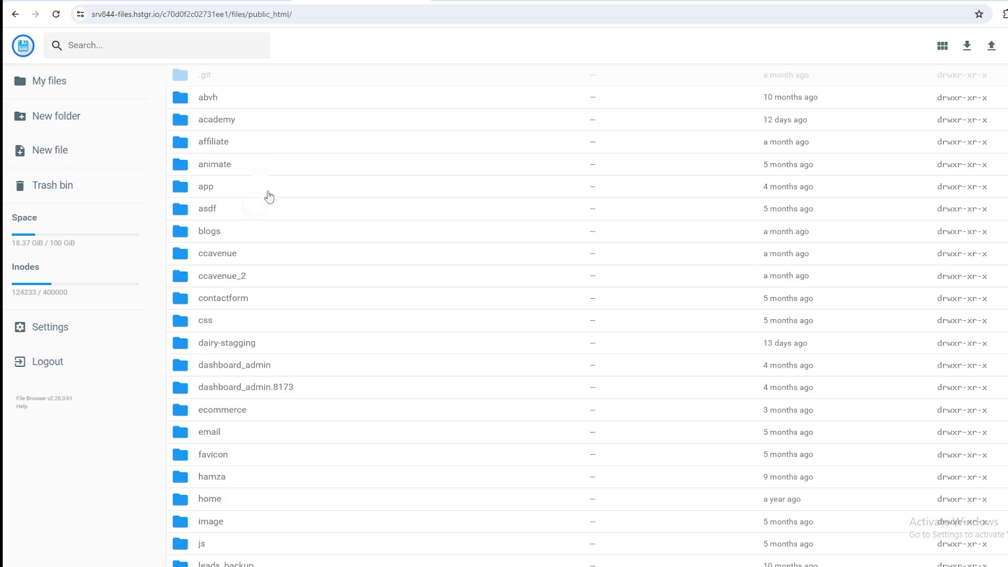
scroll(299, 252, "down", 2)
scroll(250, 430, "down", 7)
scroll(261, 401, "up", 10)
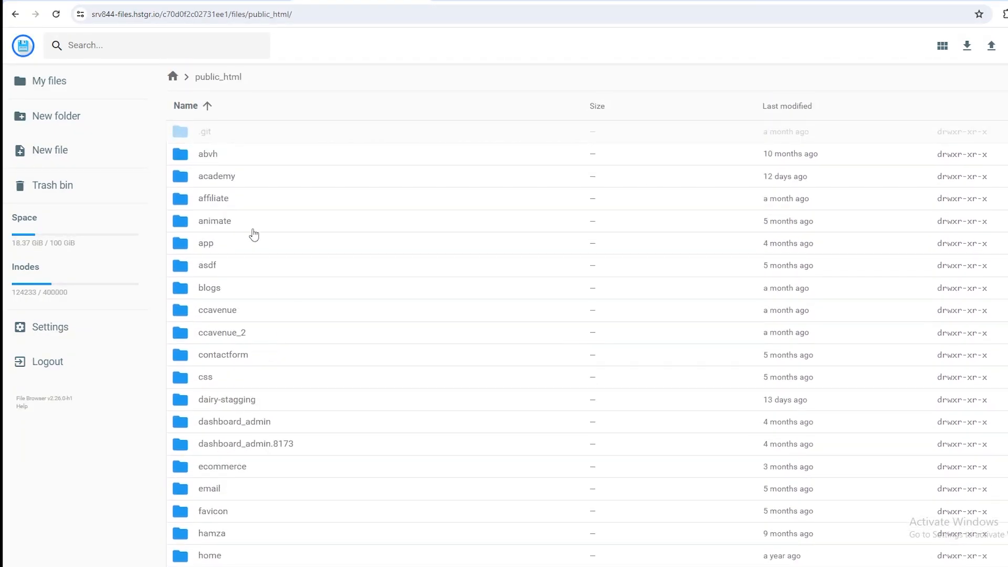
double_click(233, 179)
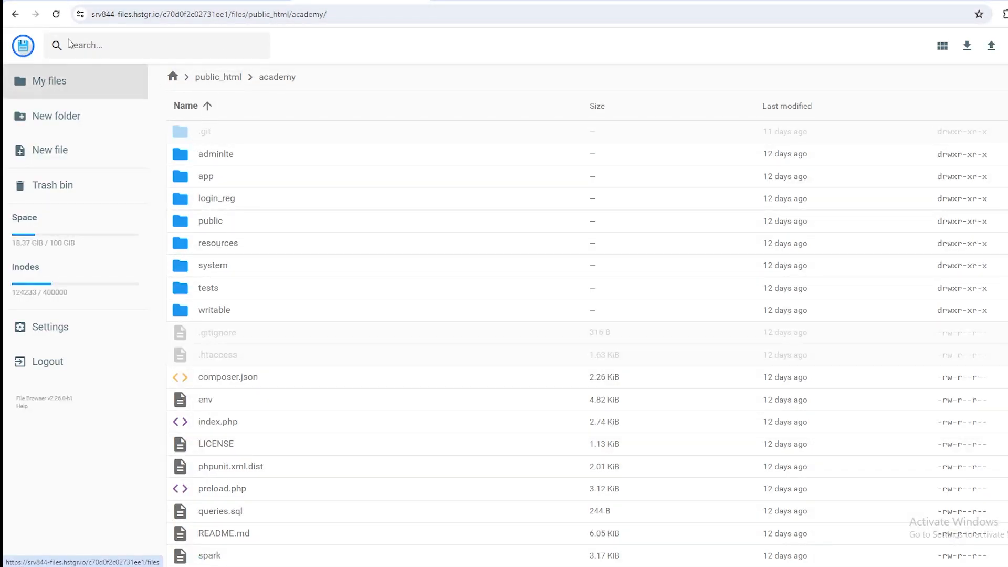
Return to the hosting panel and open the page for getting a new hosting plan.
left_click(210, 1)
left_click(89, 2)
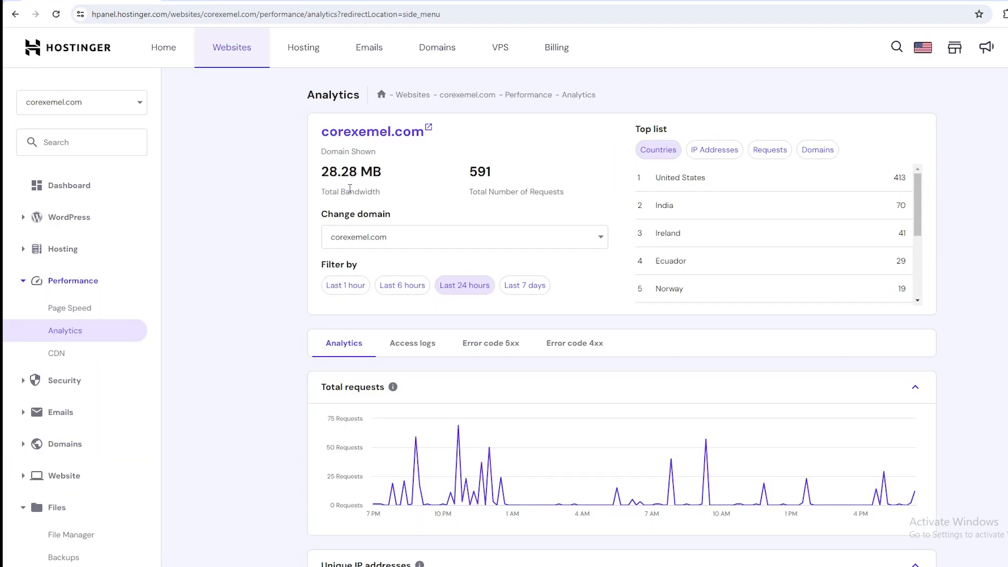
left_click(308, 50)
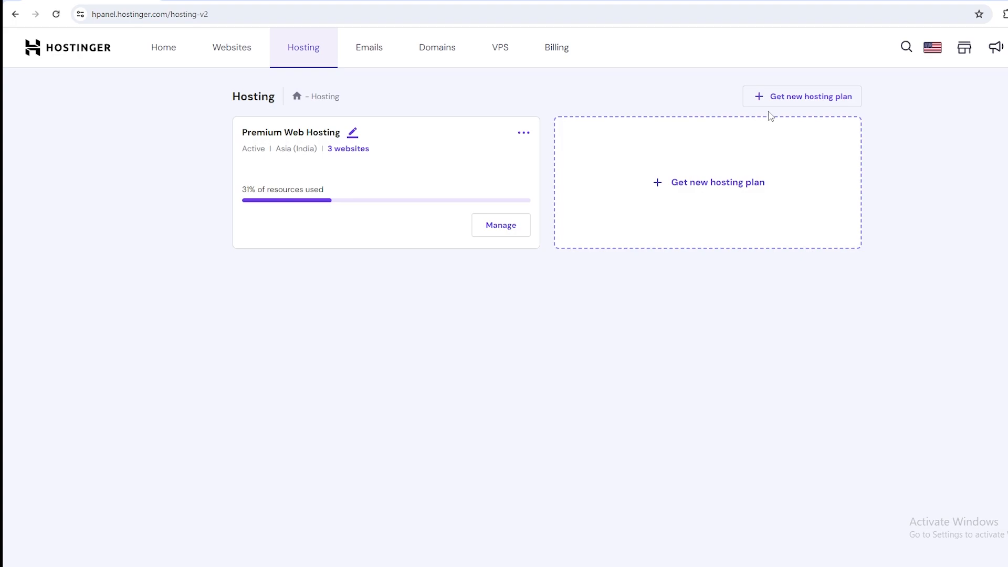
left_click(797, 96)
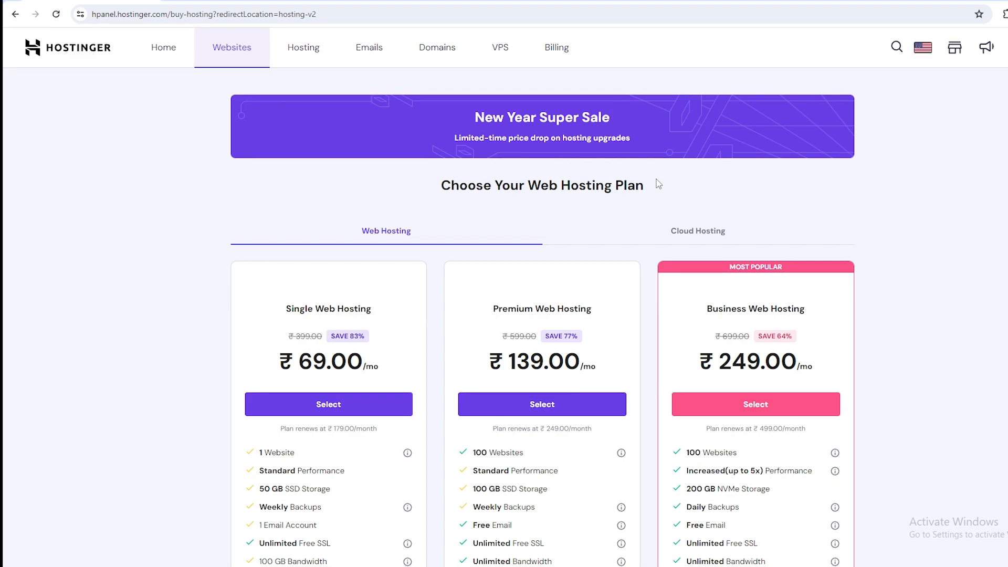
Compare the prices and website limits of the Single, Premium and Business Web Hosting plans.
scroll(659, 184, "down", 2)
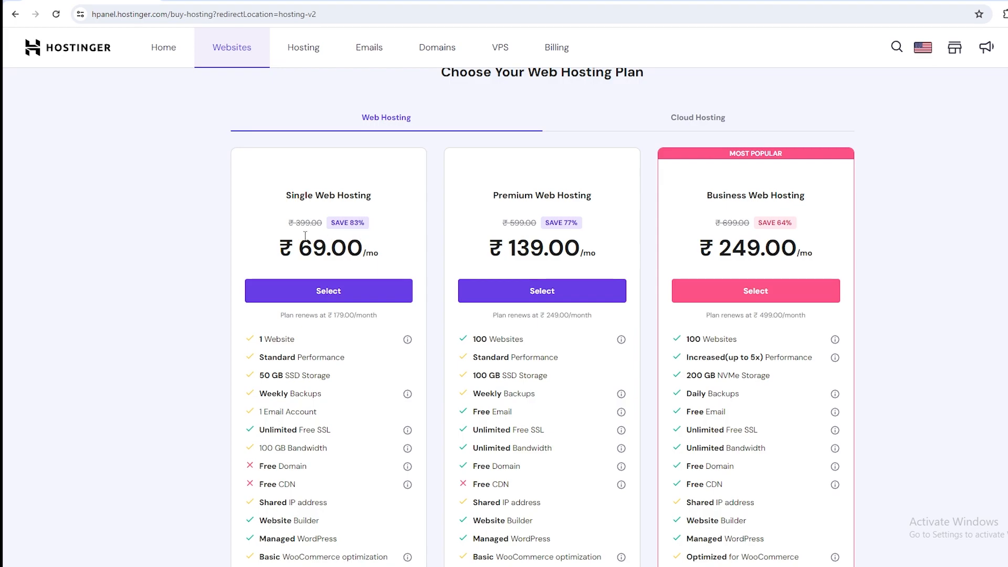
scroll(375, 310, "down", 1)
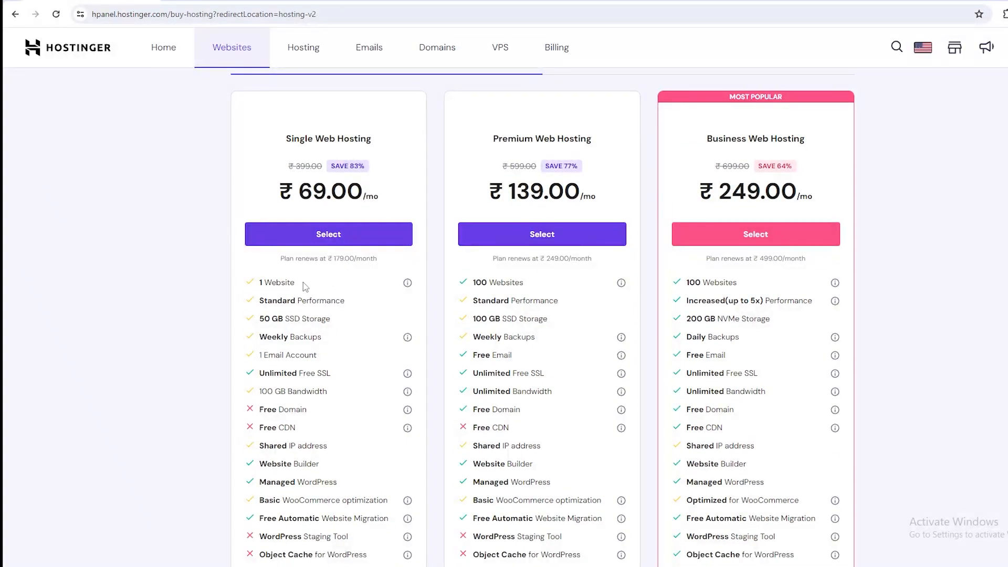
left_click_drag(305, 285, 261, 286)
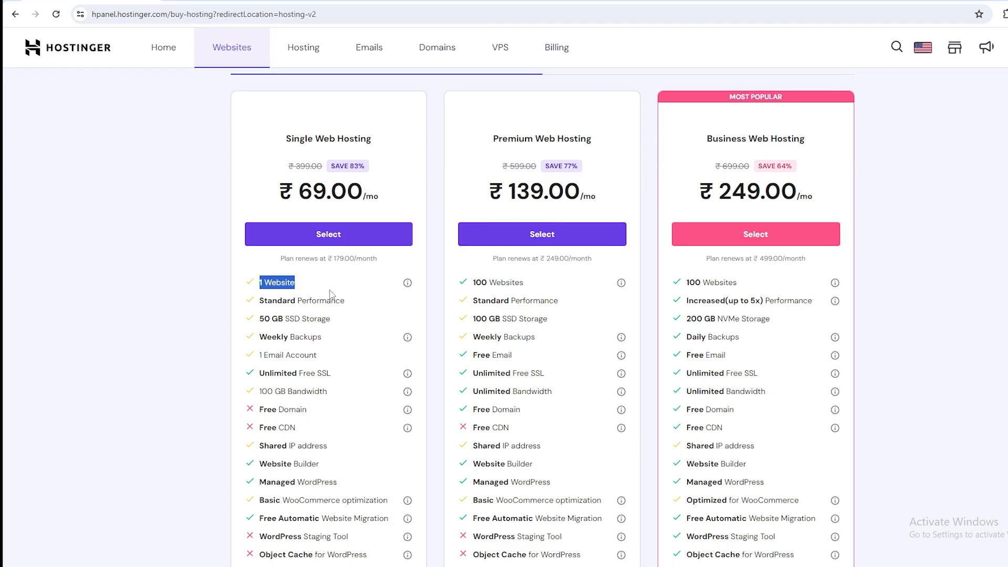
left_click_drag(381, 195, 277, 200)
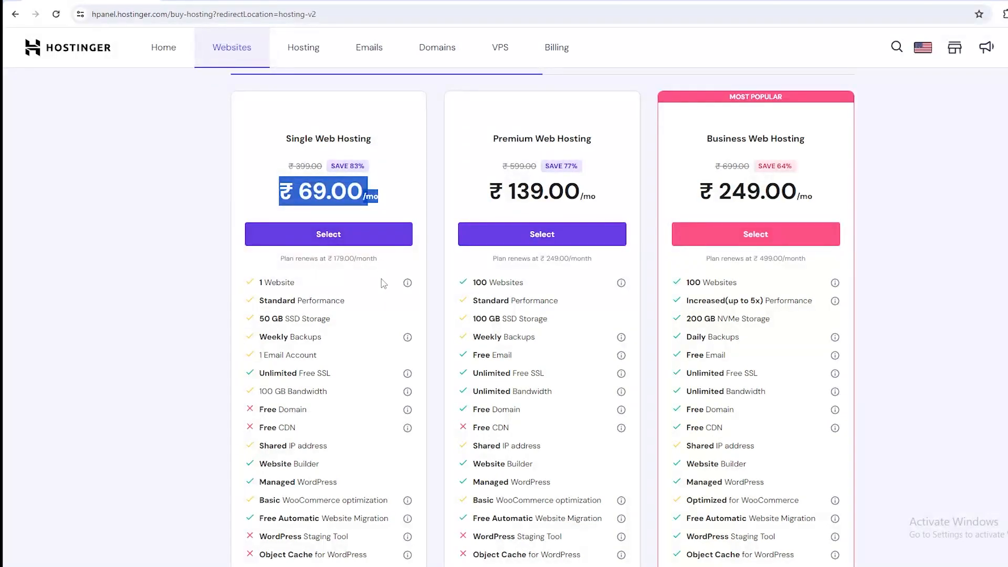
left_click(311, 281)
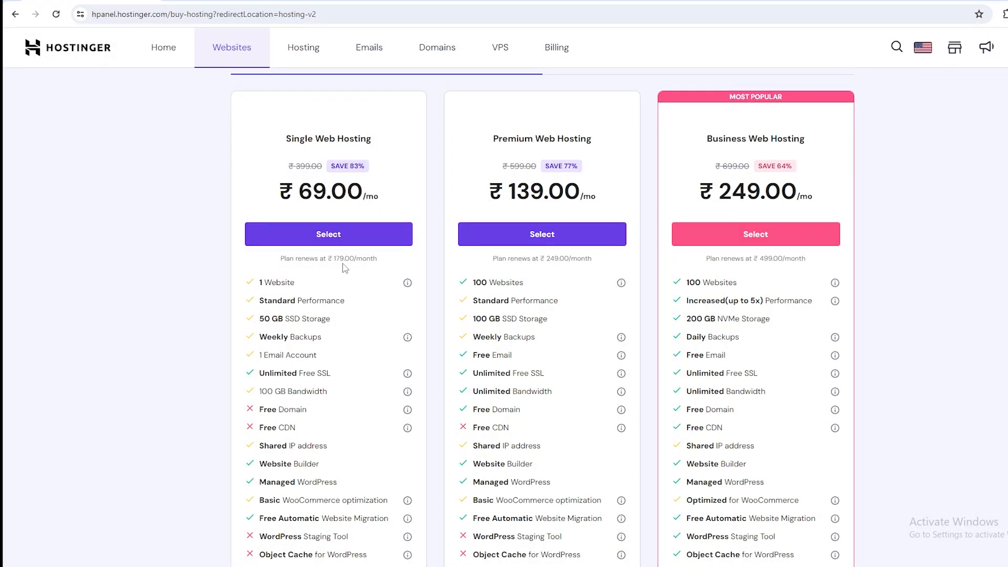
scroll(512, 282, "down", 2)
scroll(653, 283, "up", 3)
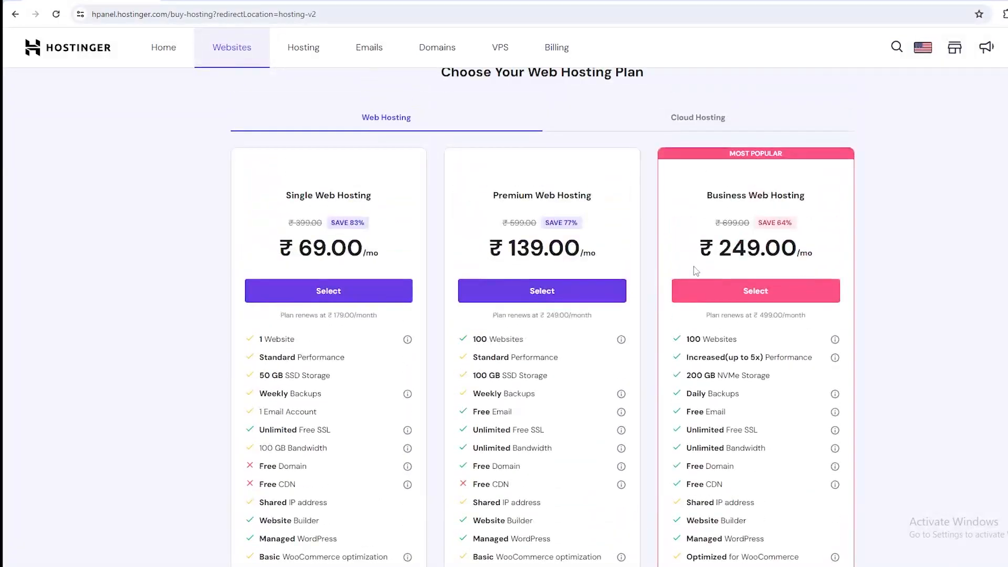
left_click_drag(504, 250, 548, 251)
double_click(480, 340)
Search Google for corexemel in a new browser tab and open the company's website.
key("ctrl+t")
type("cor")
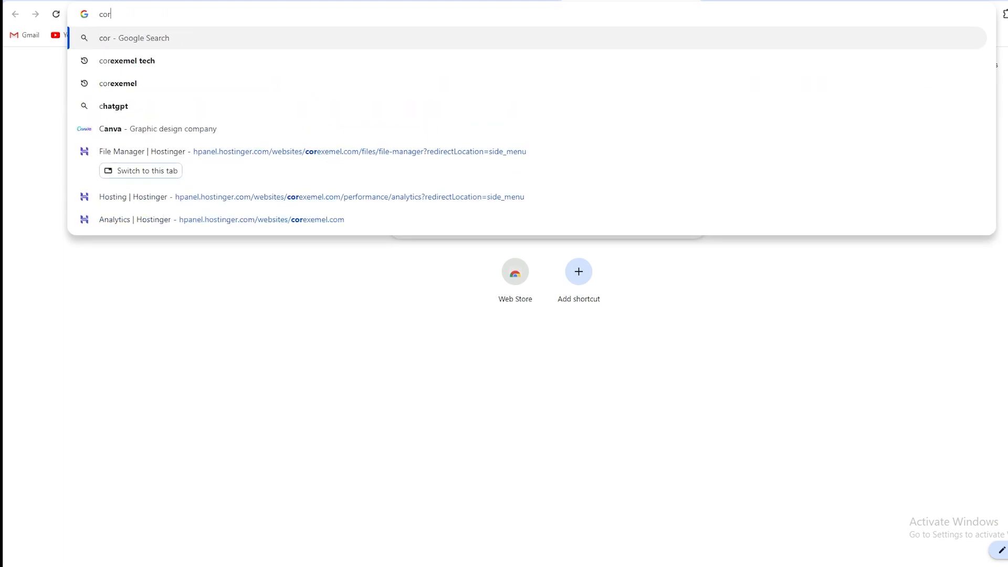
type("exemel")
key("Return")
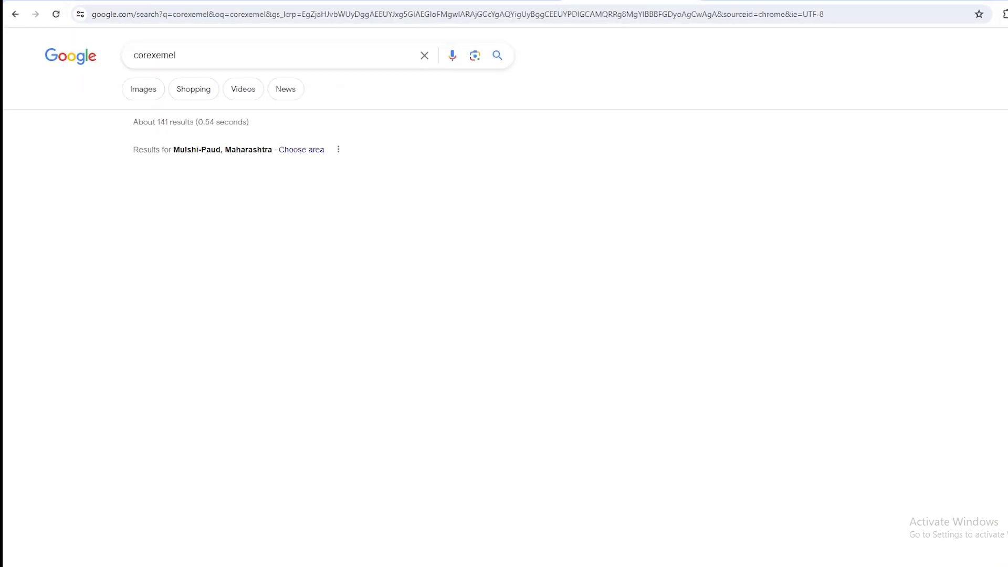
scroll(220, 294, "down", 3)
left_click(186, 292)
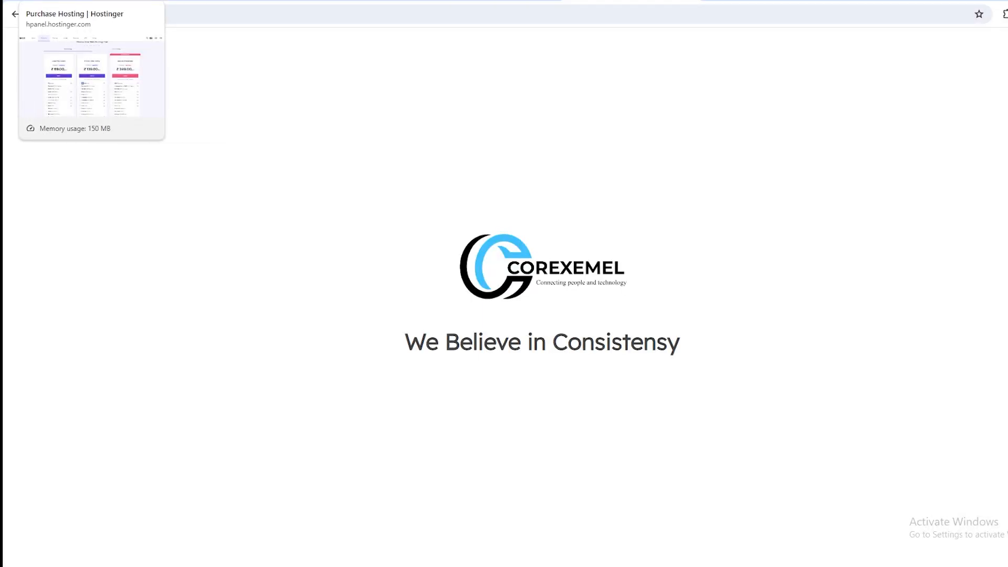
Return to the Hostinger plan comparison and review the features included in each web hosting plan.
left_click(74, 1)
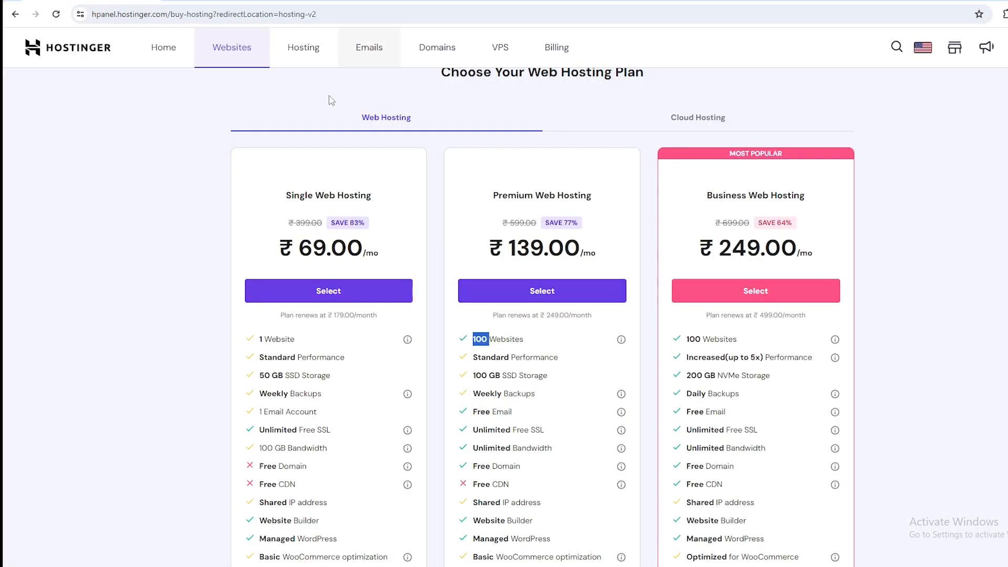
scroll(546, 294, "down", 3)
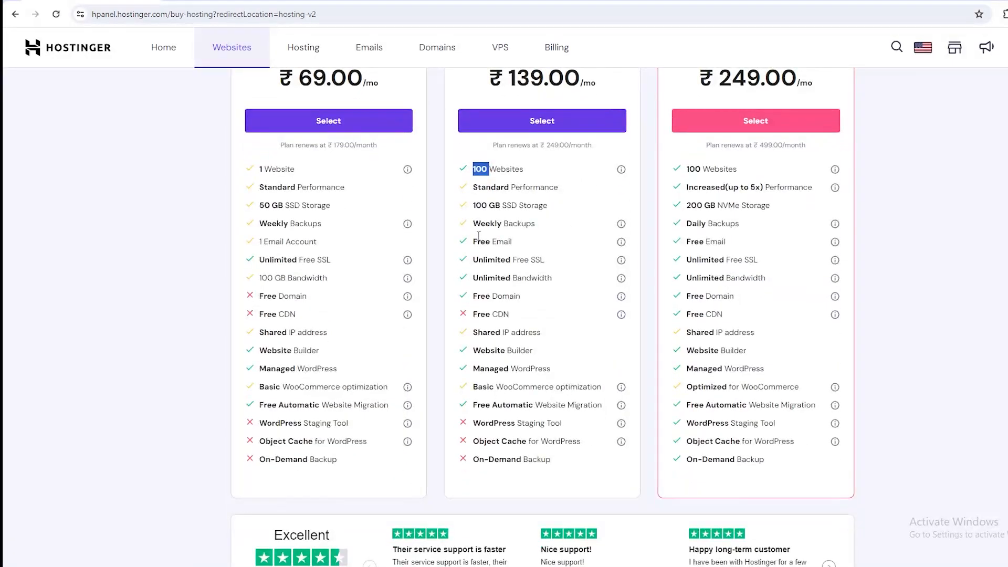
scroll(761, 181, "up", 5)
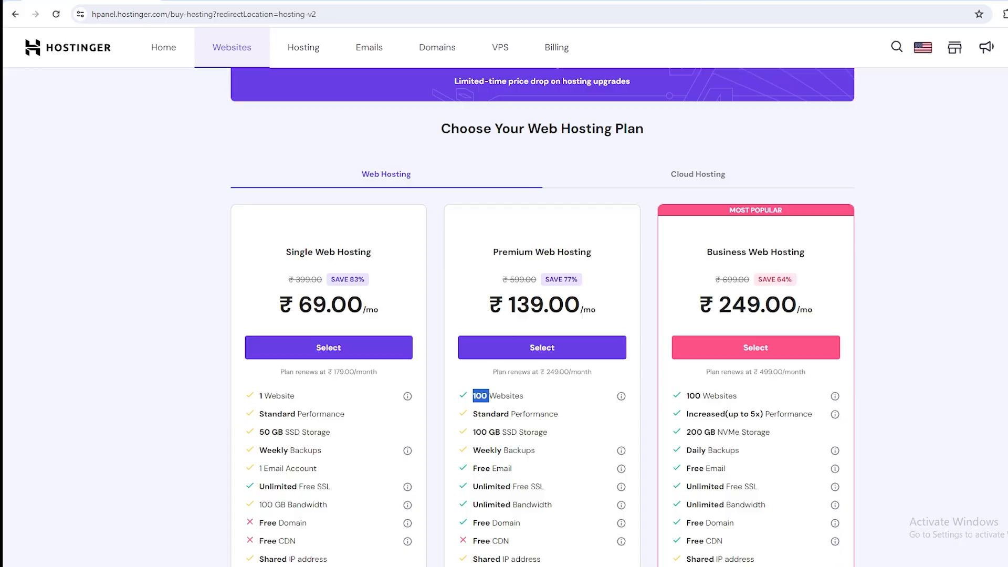
Search Google for "shared hosting" in a new browser tab and look through the results.
key("ctrl+t")
type("shared hosting")
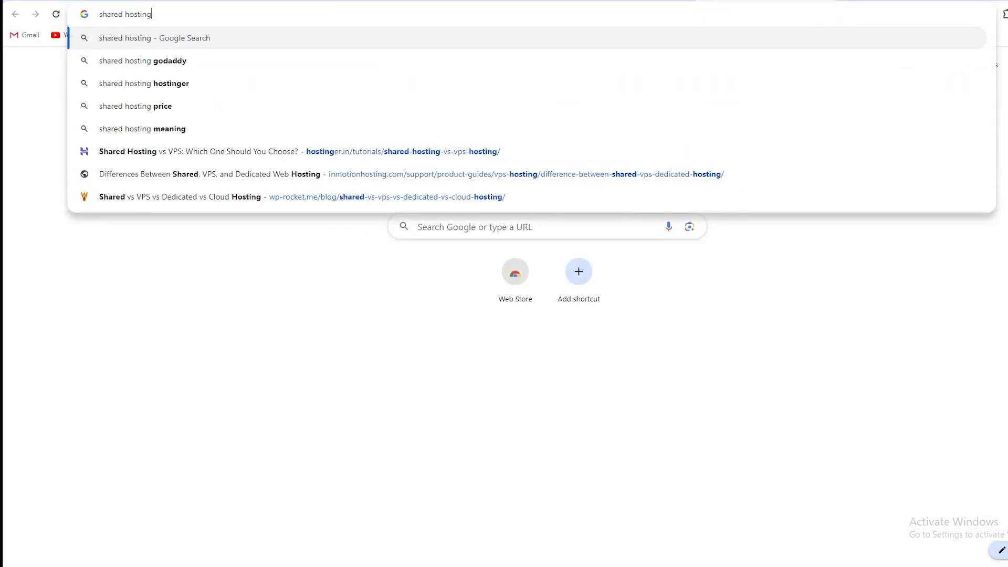
key("Return")
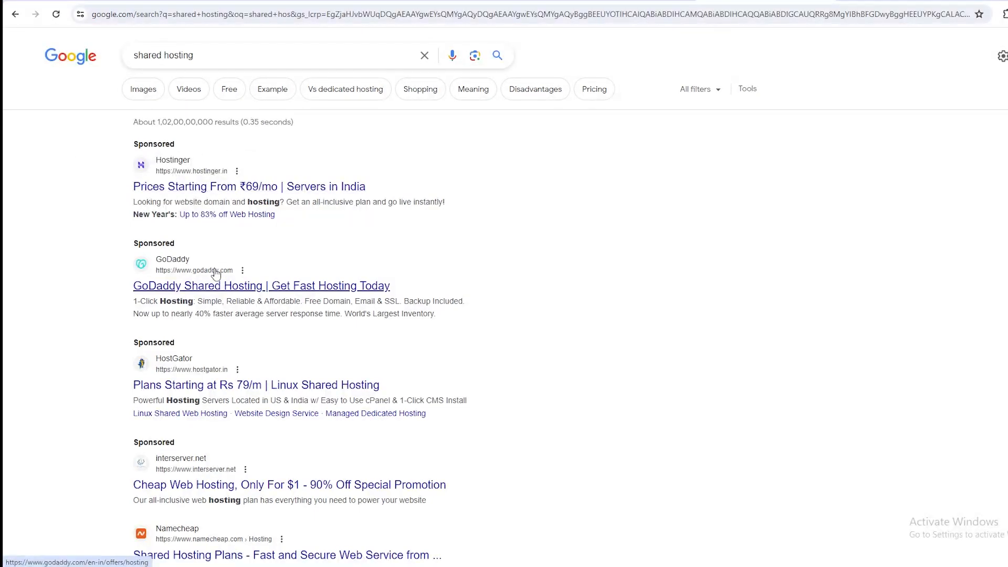
scroll(236, 294, "down", 5)
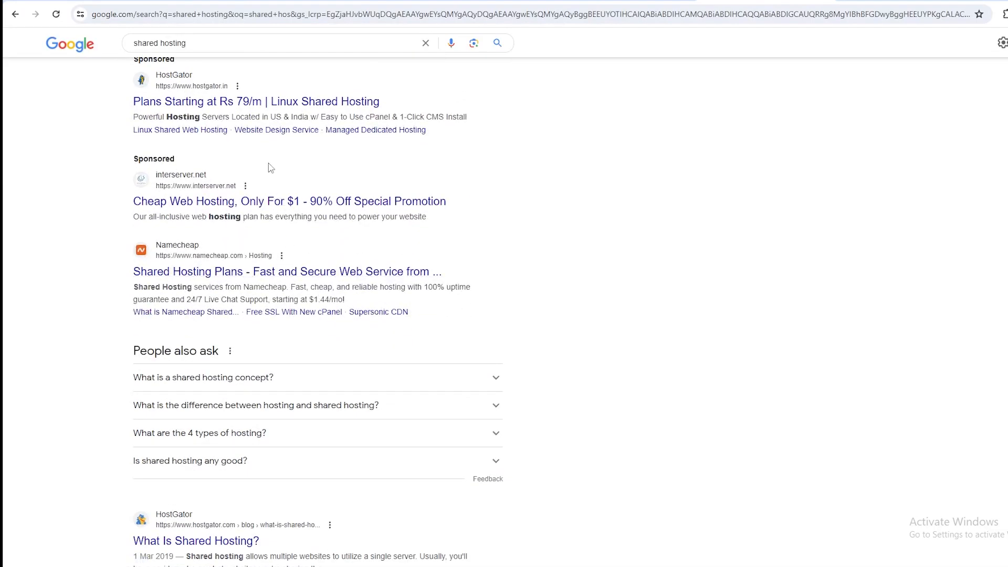
Return from the Google results to the Hostinger plan comparison and look over the Cloud Hosting plans.
scroll(273, 162, "down", 6)
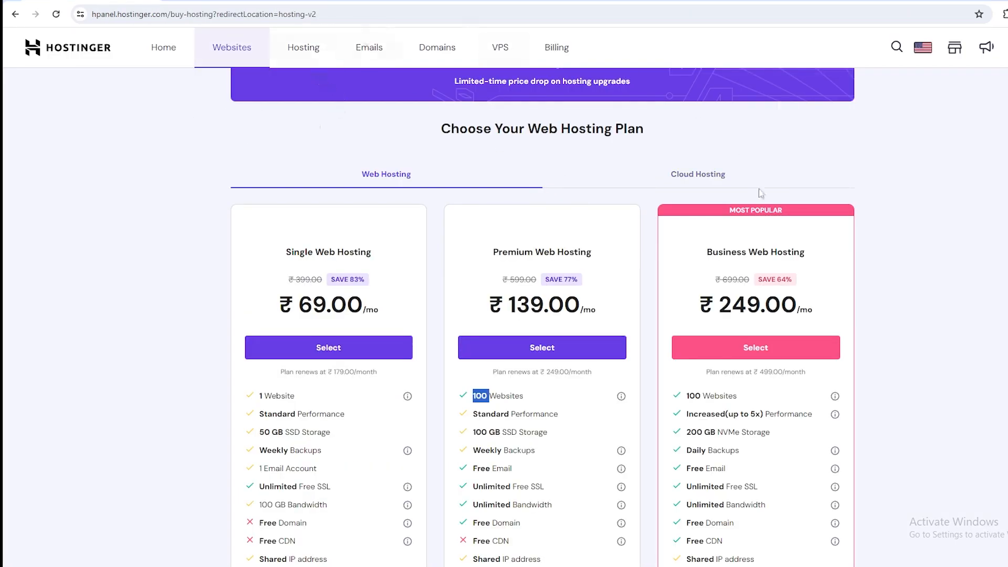
left_click(700, 178)
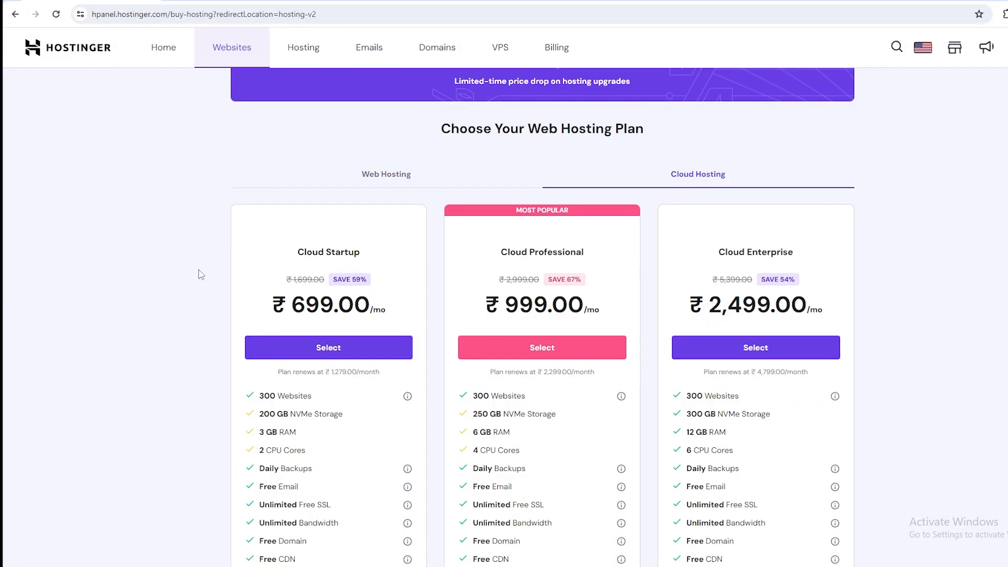
scroll(260, 203, "down", 1)
scroll(339, 193, "up", 2)
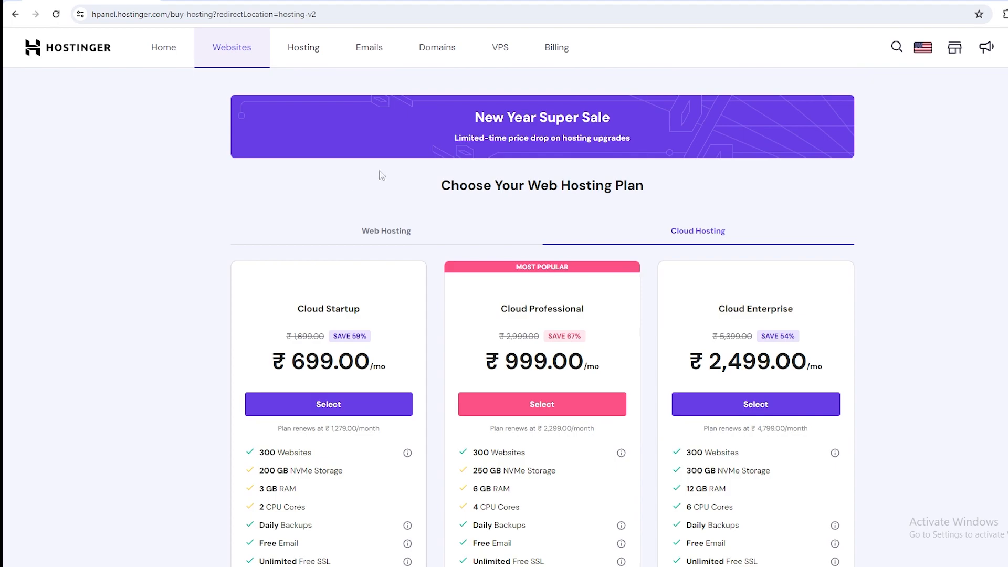
Switch back to the Web Hosting plans and review their features, highlighting the Premium plan's SSD storage.
left_click(383, 232)
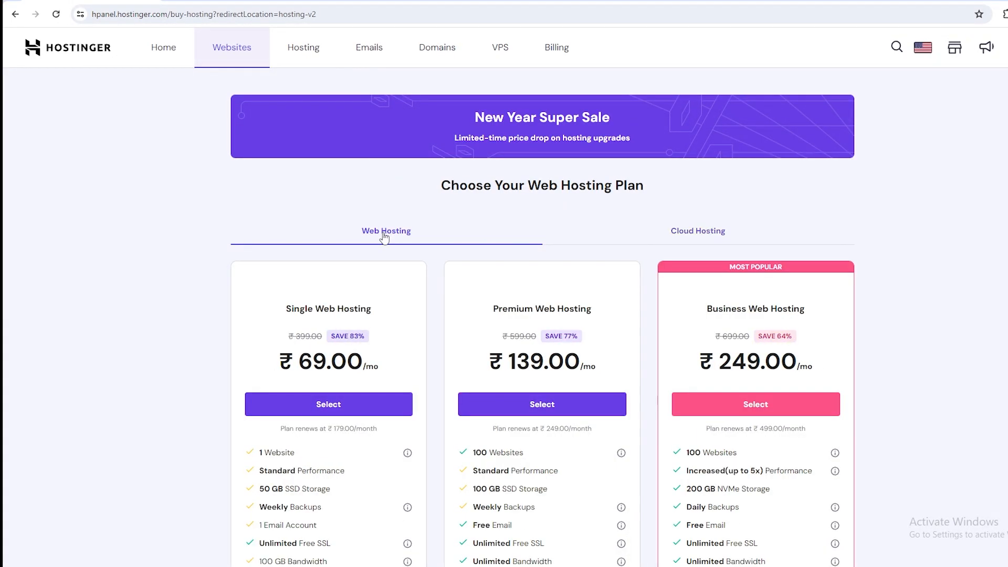
scroll(433, 206, "down", 4)
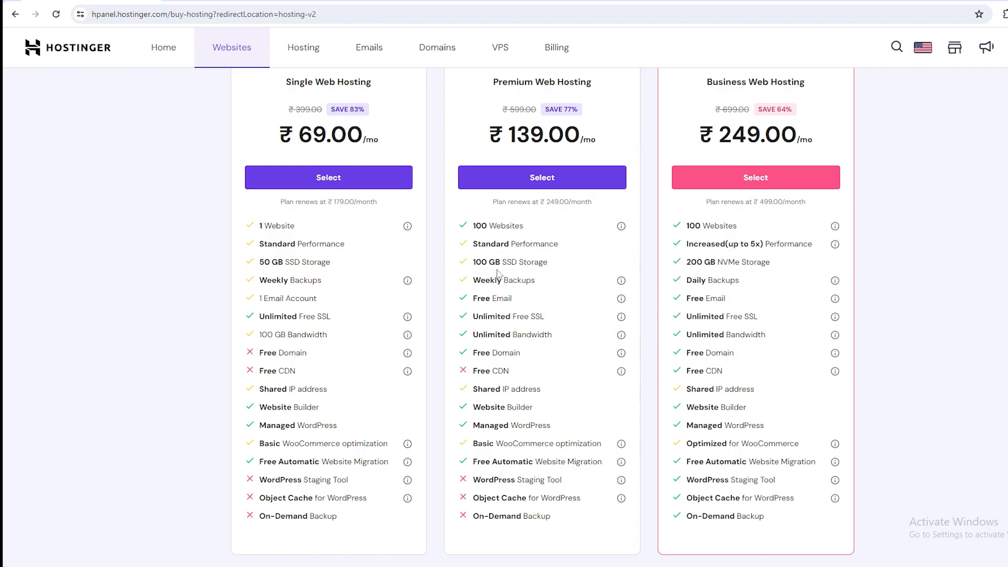
left_click_drag(475, 262, 495, 259)
scroll(467, 91, "up", 3)
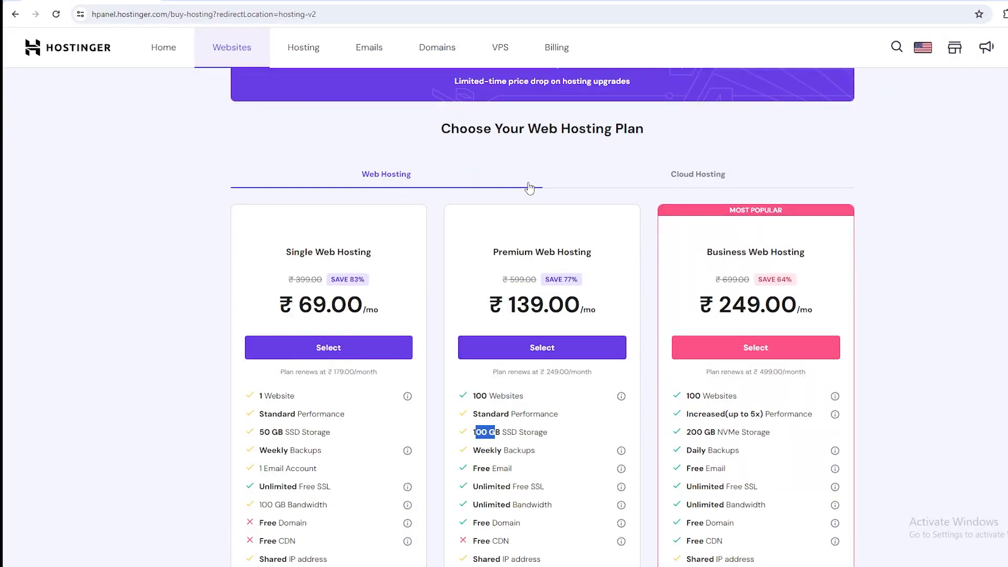
Show the Cloud Hosting plans and examine the Cloud Startup plan's storage, RAM and CPU cores.
left_click(677, 178)
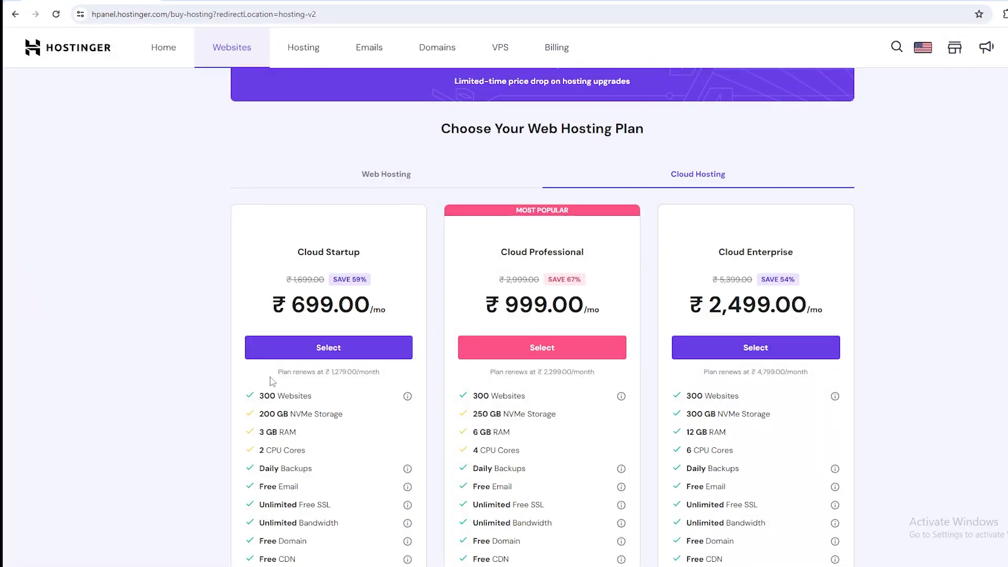
scroll(273, 382, "down", 1)
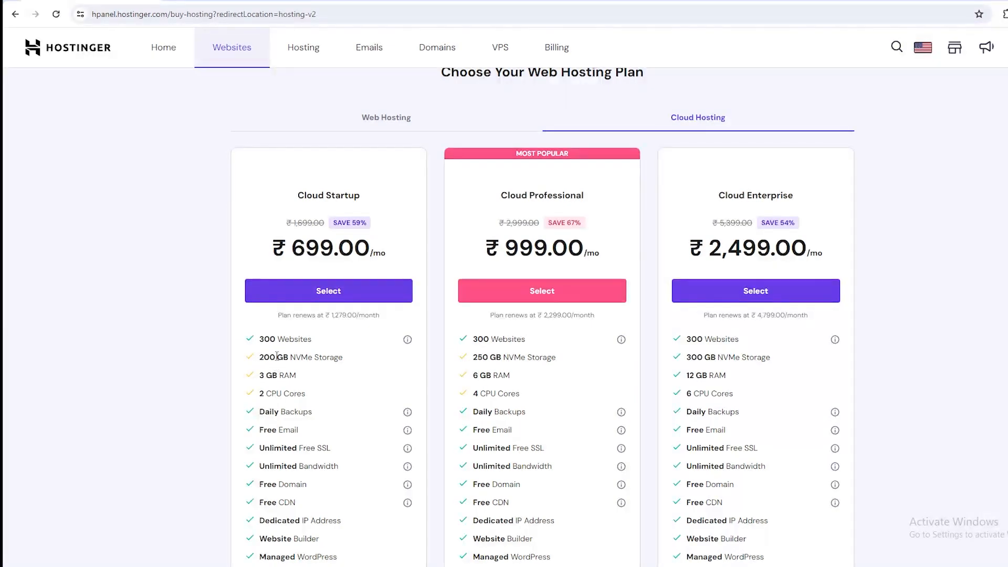
left_click_drag(288, 357, 349, 361)
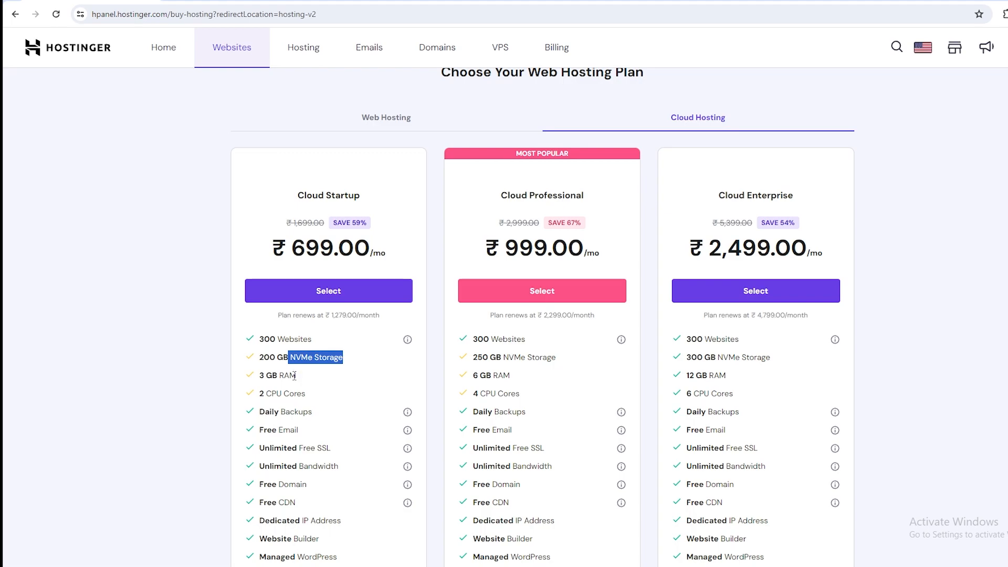
mouse_move(265, 376)
left_mouse_down()
mouse_move(285, 376)
mouse_move(266, 393)
left_mouse_up()
left_click(255, 396)
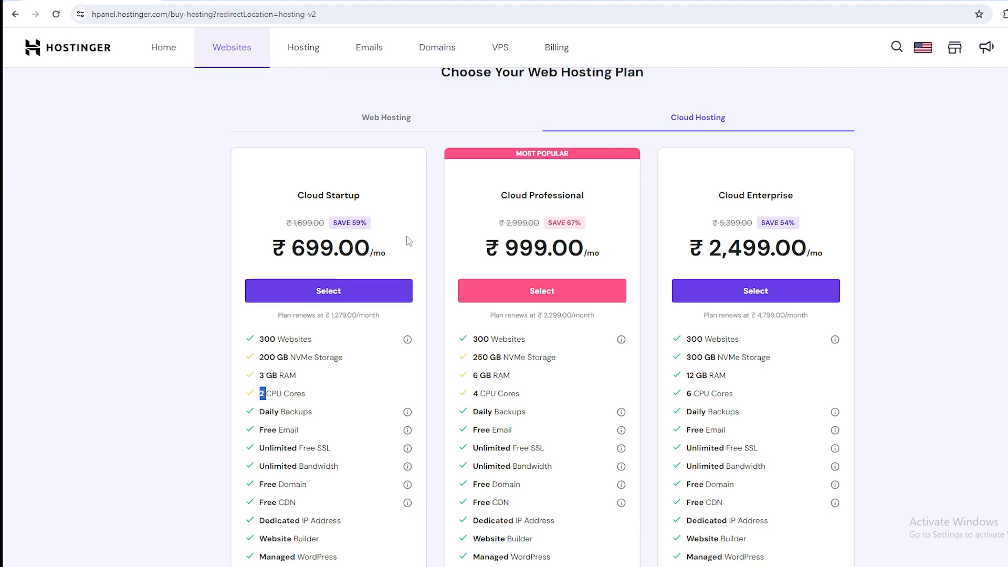
Compare the RAM of the Cloud Professional and Cloud Enterprise plans and review their remaining features.
left_click(500, 373)
left_click_drag(471, 375, 497, 374)
left_click_drag(727, 375, 688, 375)
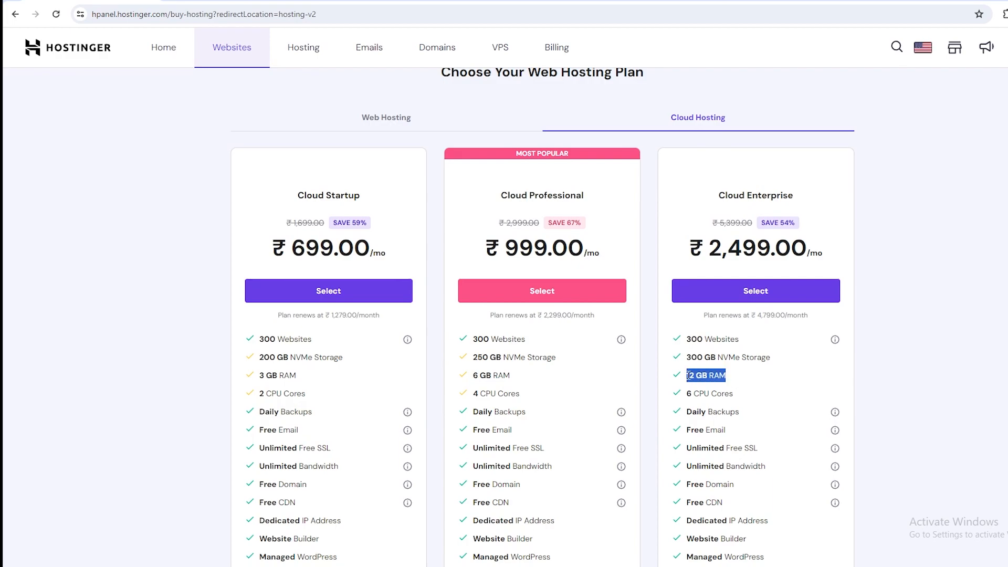
scroll(688, 374, "down", 5)
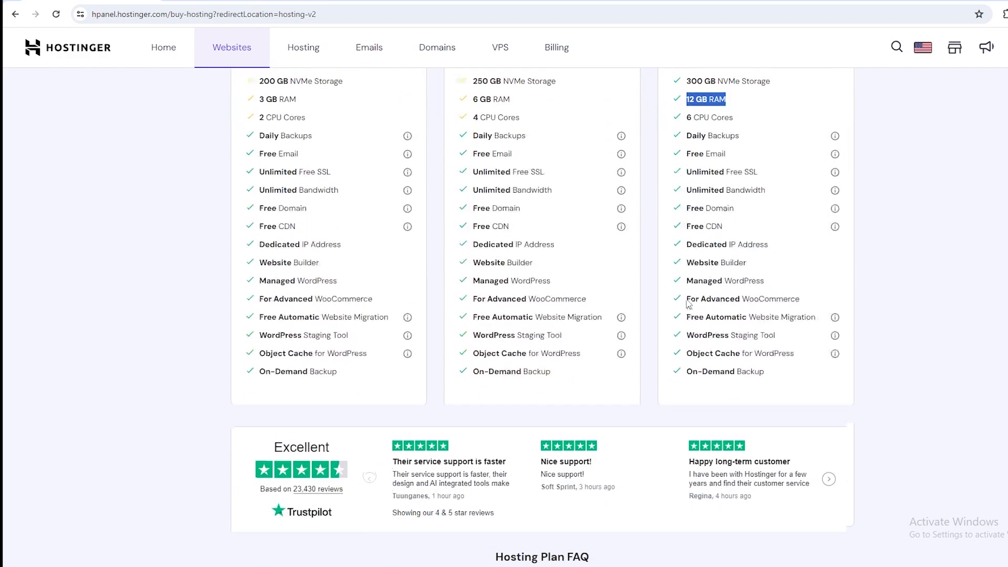
scroll(686, 304, "up", 6)
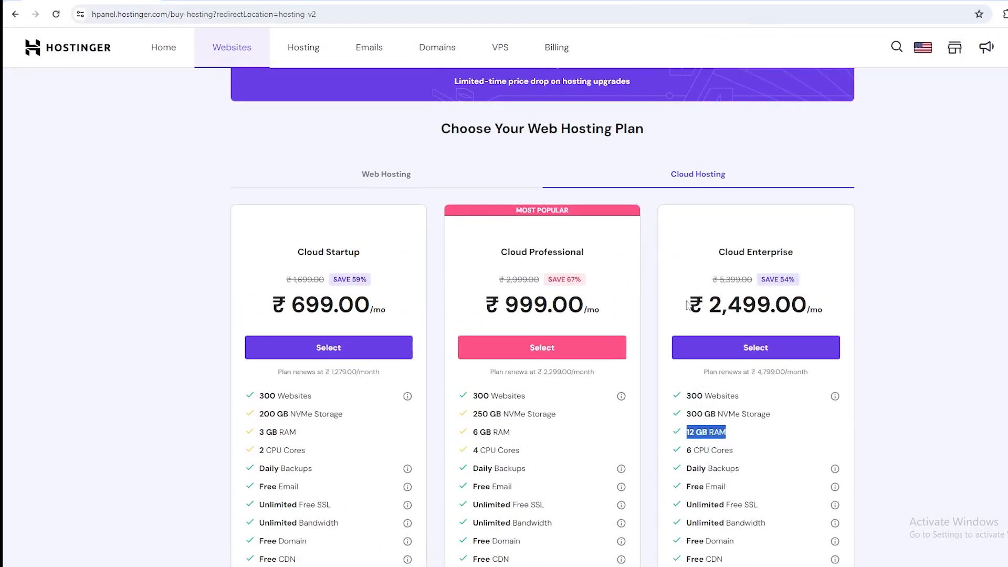
scroll(686, 303, "down", 1)
left_click(692, 376)
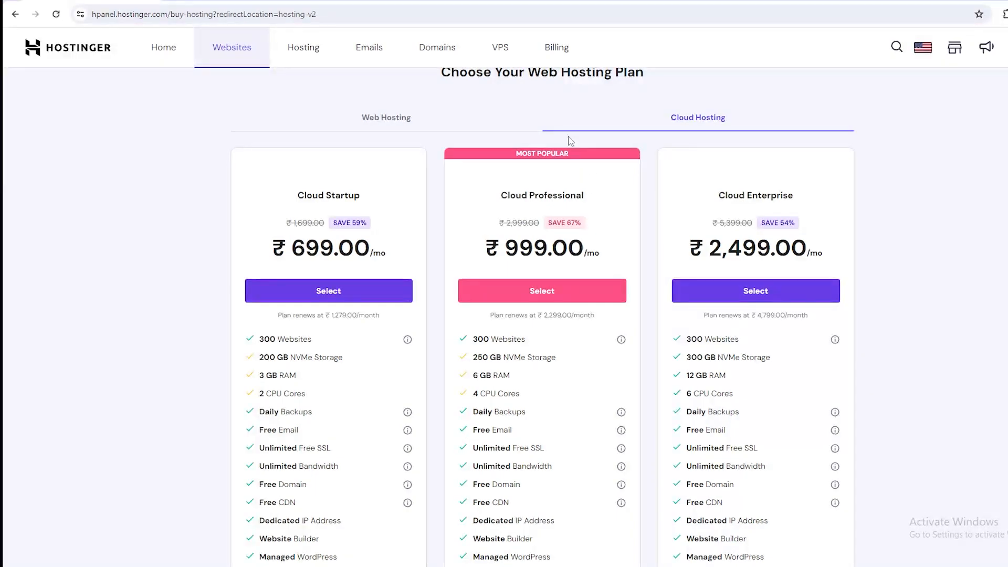
Open the VPS hosting plans and expand the full feature lists of the KVM plans.
left_click(508, 49)
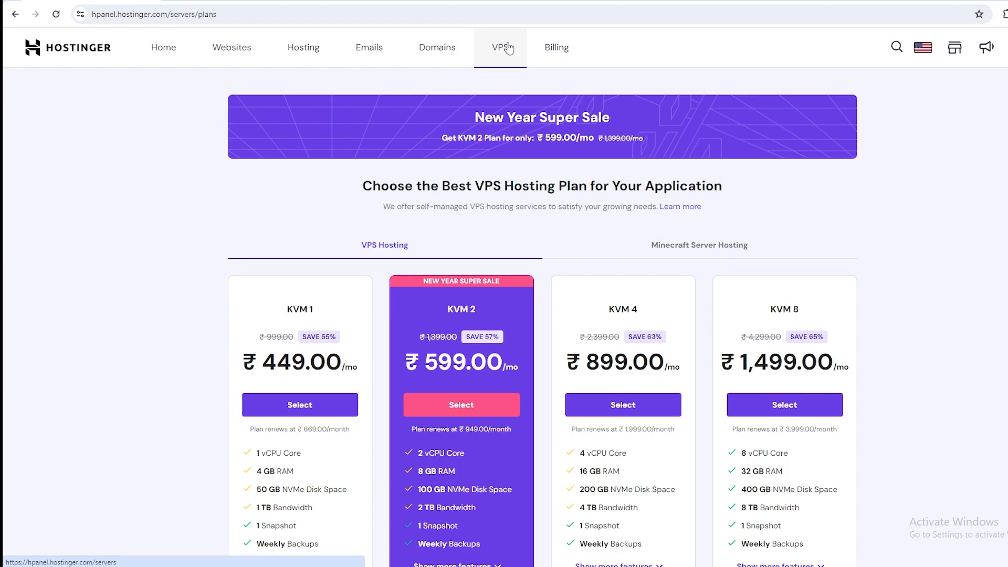
scroll(785, 452, "down", 2)
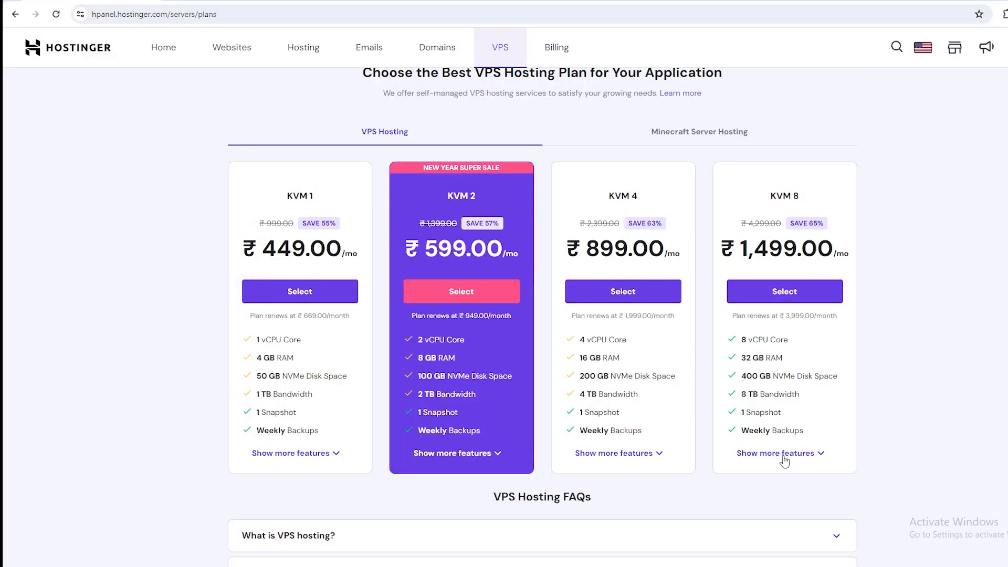
left_click(783, 456)
Examine the KVM 8 plan's RAM, highlighting it, and look over the rest of the VPS plans page.
left_click_drag(746, 359, 782, 360)
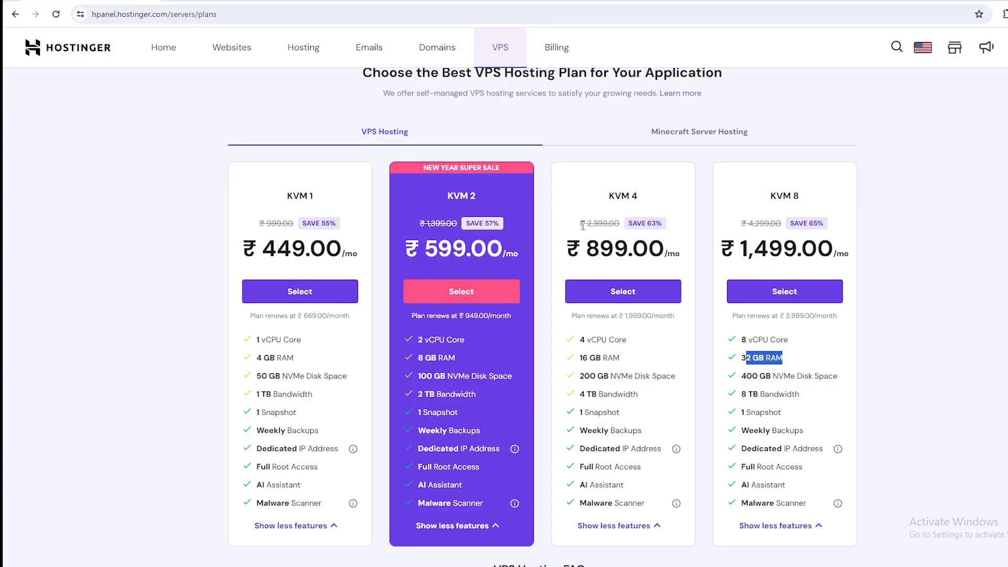
left_click(750, 357)
double_click(747, 358)
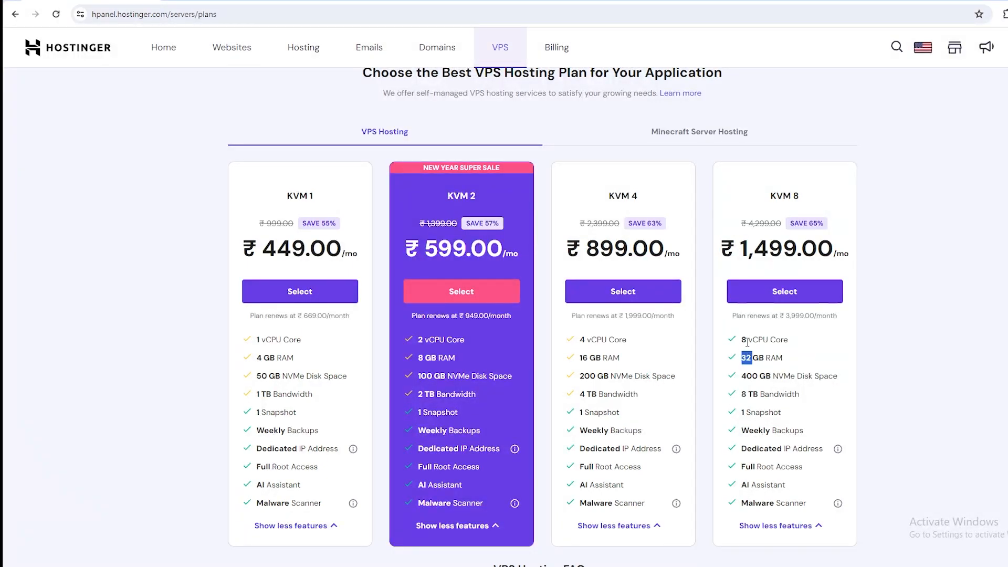
left_click(762, 361)
double_click(750, 360)
left_click(769, 354)
scroll(294, 152, "down", 5)
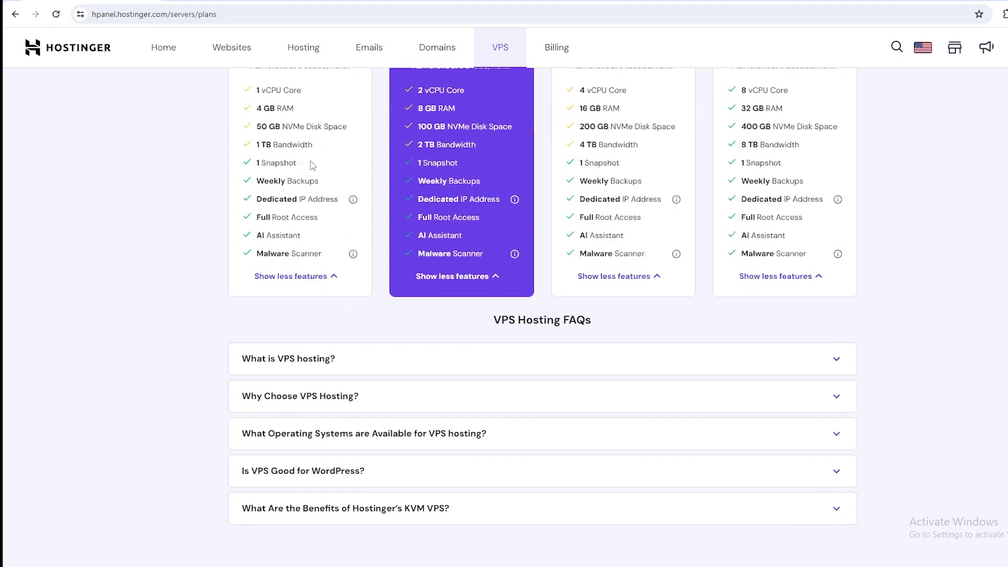
scroll(310, 160, "up", 7)
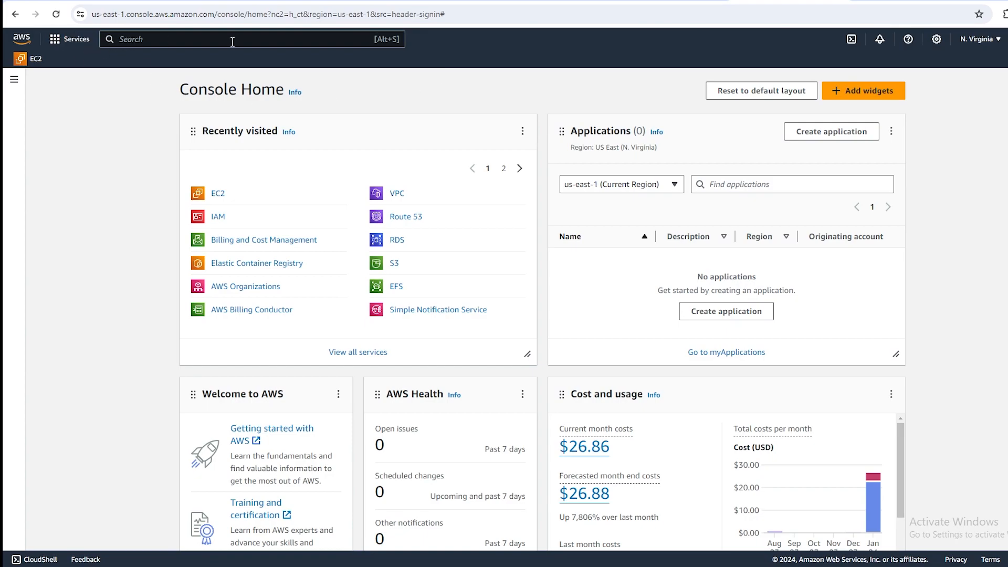
Switch to the AWS Management Console and choose US East (N. Virginia) as the region.
left_click(46, 59)
left_click(994, 44)
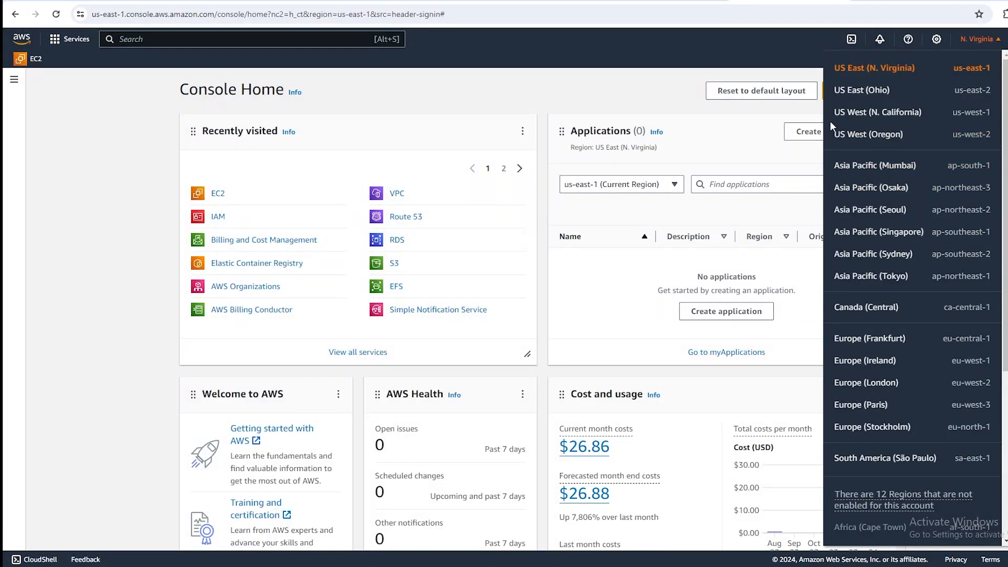
left_click(874, 70)
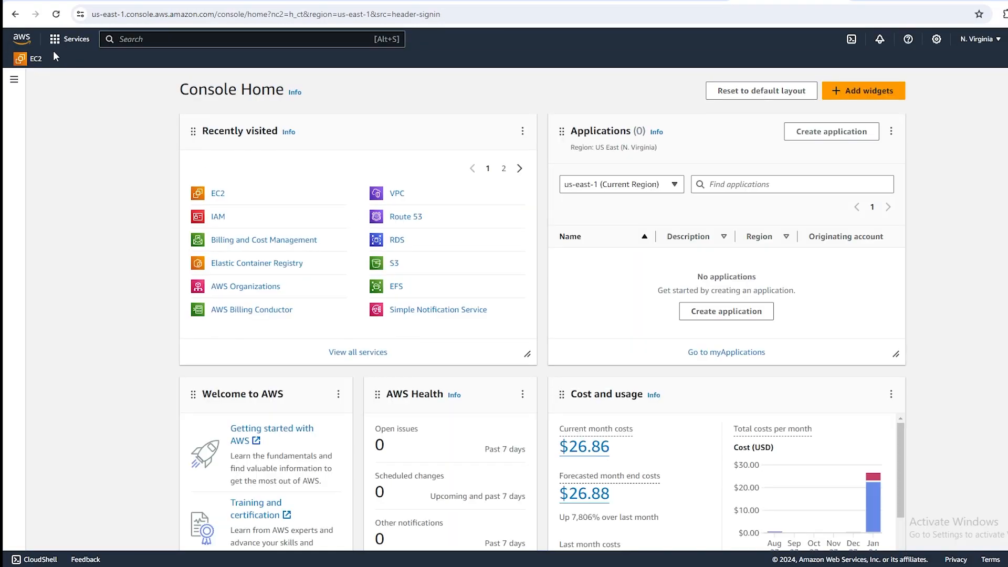
Look through the AWS services list and its recently visited services, and close it.
left_click(70, 41)
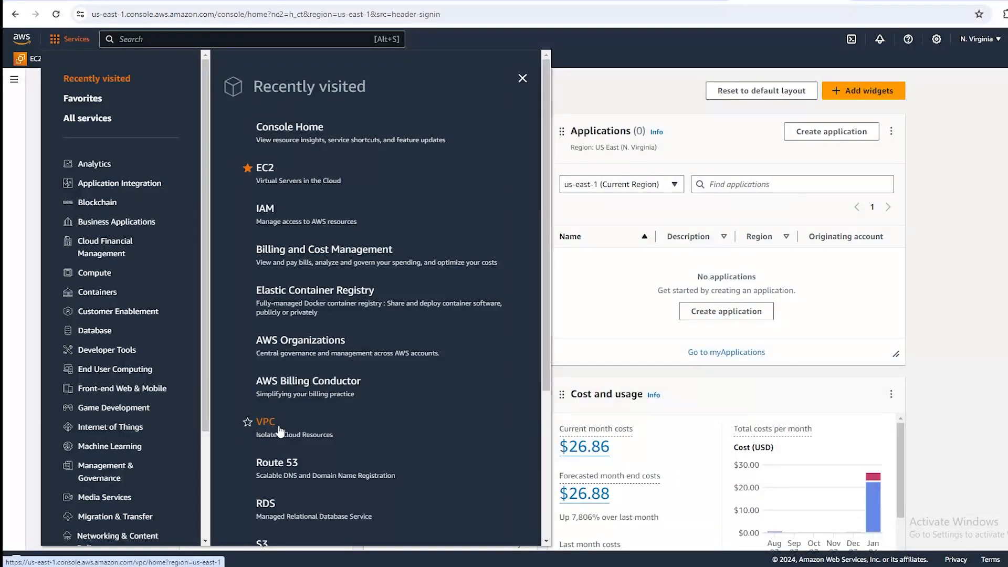
scroll(288, 452, "down", 2)
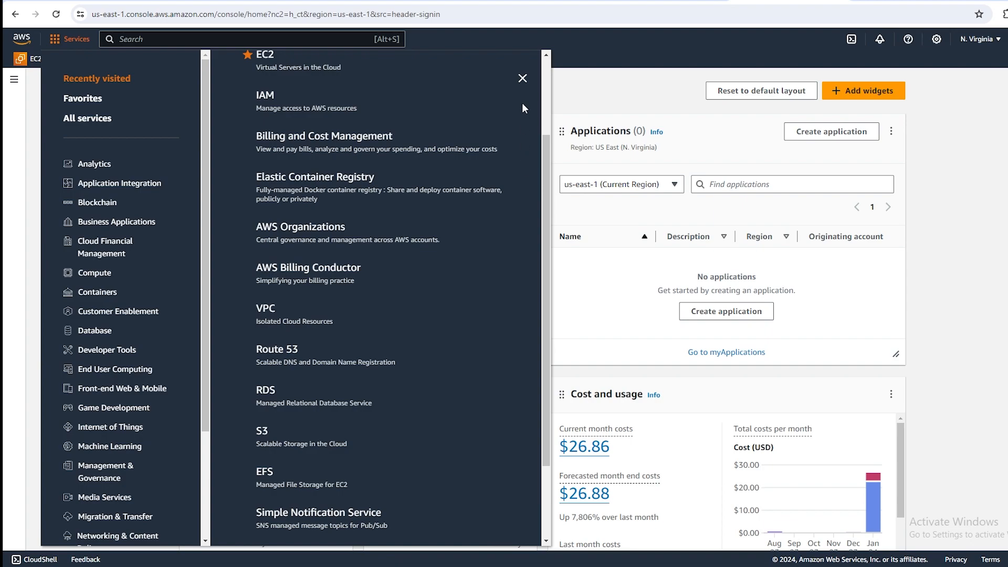
left_click(522, 79)
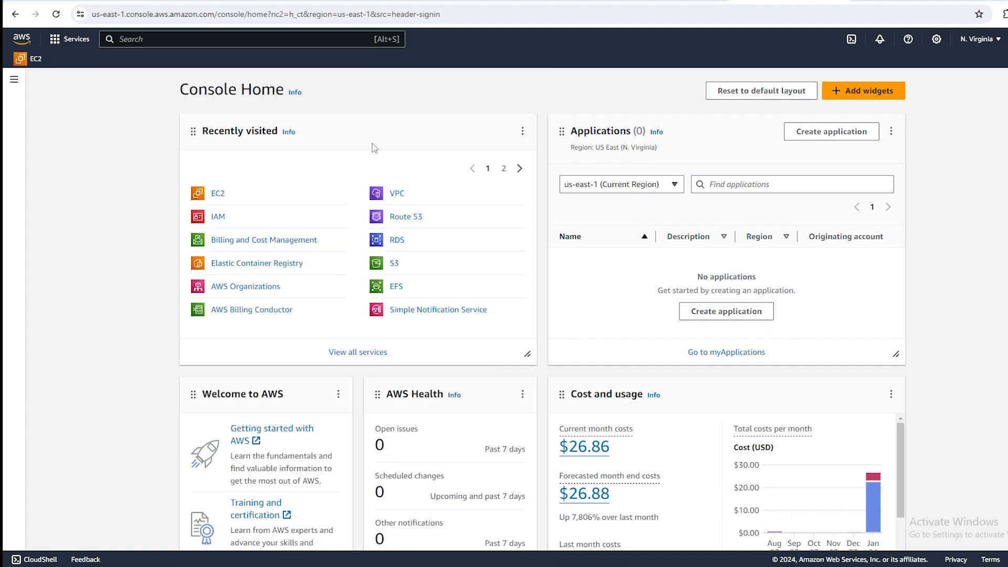
Open the EC2 dashboard, highlight the Dedicated Hosts entry and view the list of running instances.
left_click(218, 194)
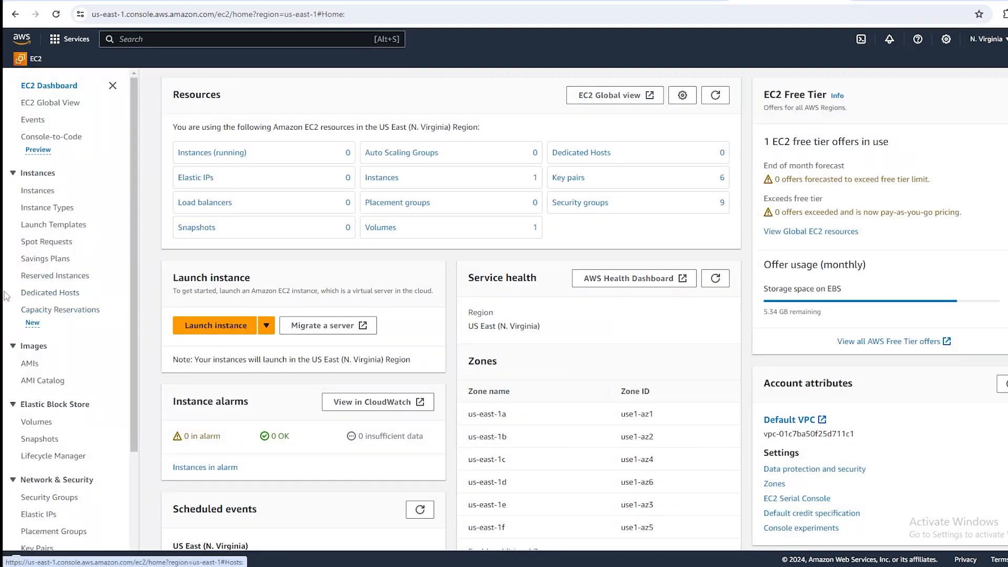
left_click_drag(93, 296, 20, 297)
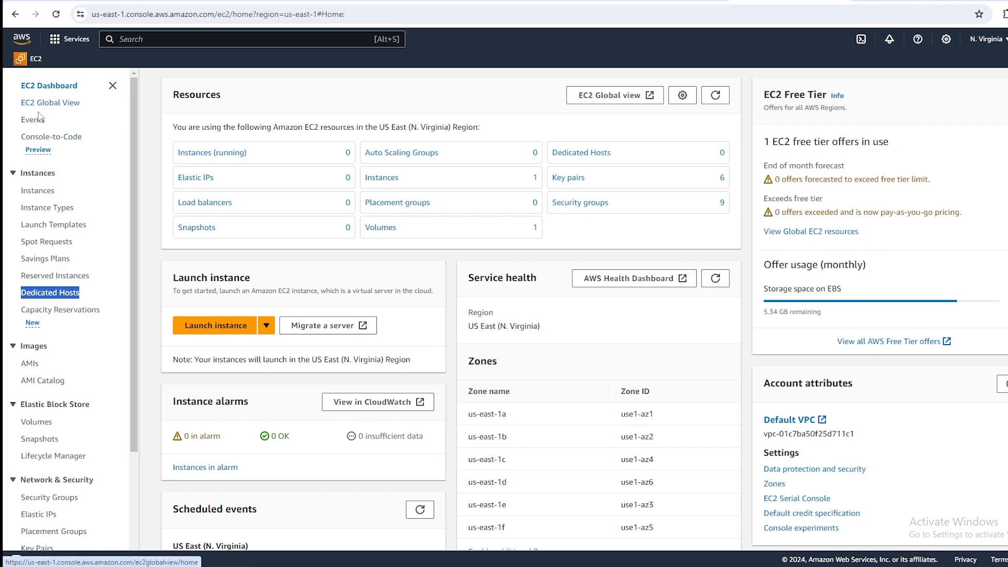
left_click(213, 155)
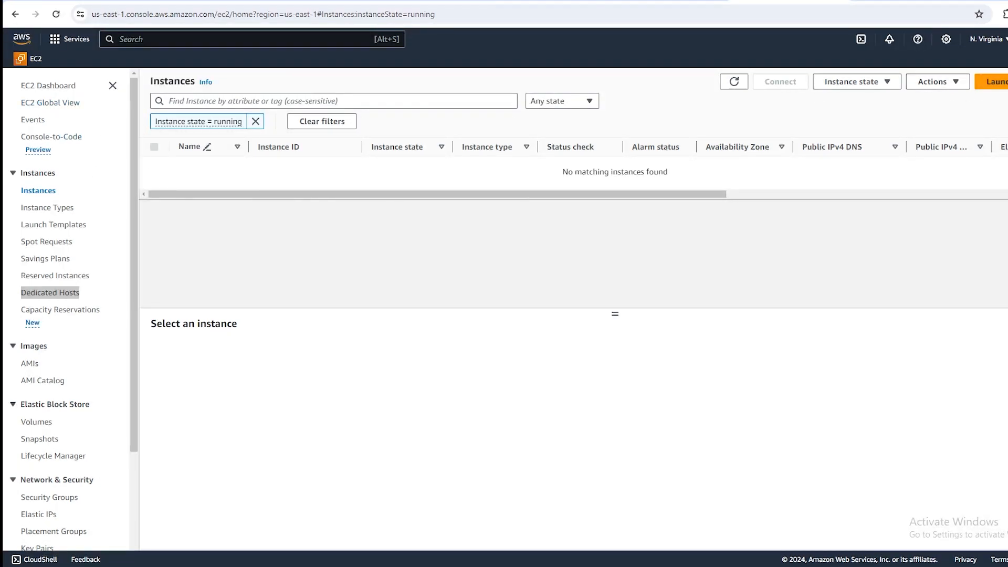
Start launching a new EC2 instance and select Ubuntu as its operating system image.
left_click(992, 81)
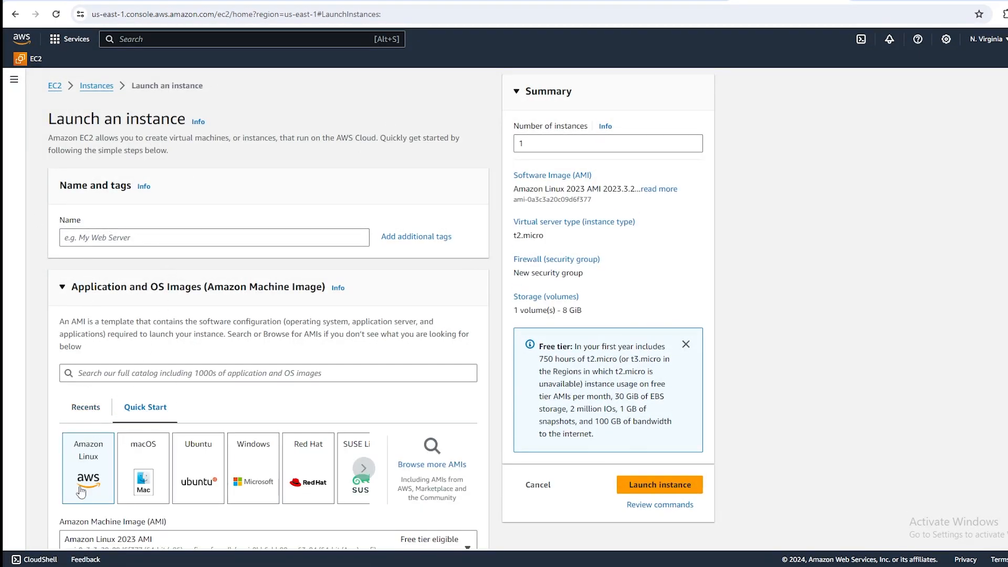
scroll(117, 417, "down", 1)
scroll(118, 417, "down", 1)
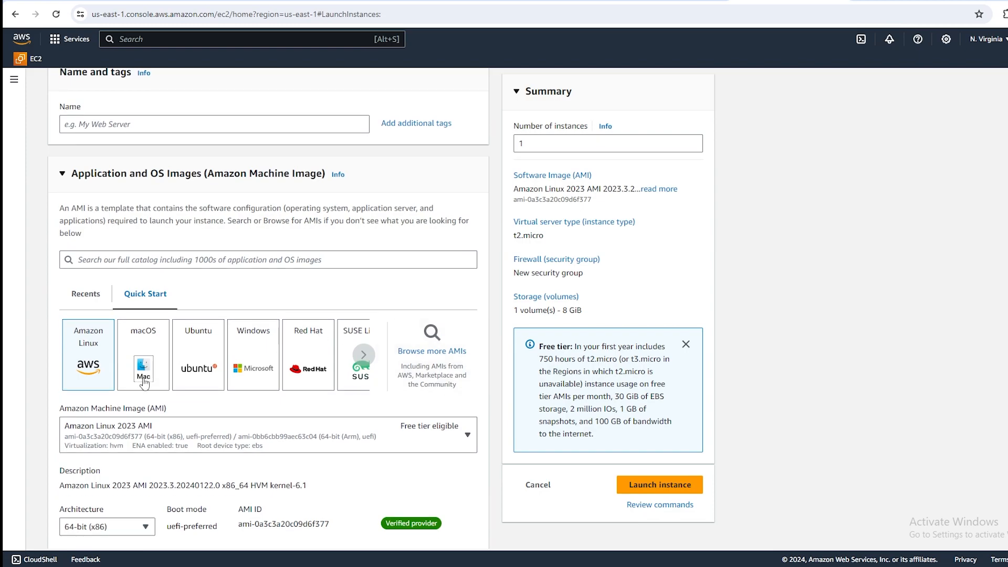
left_click(198, 350)
scroll(306, 316, "down", 2)
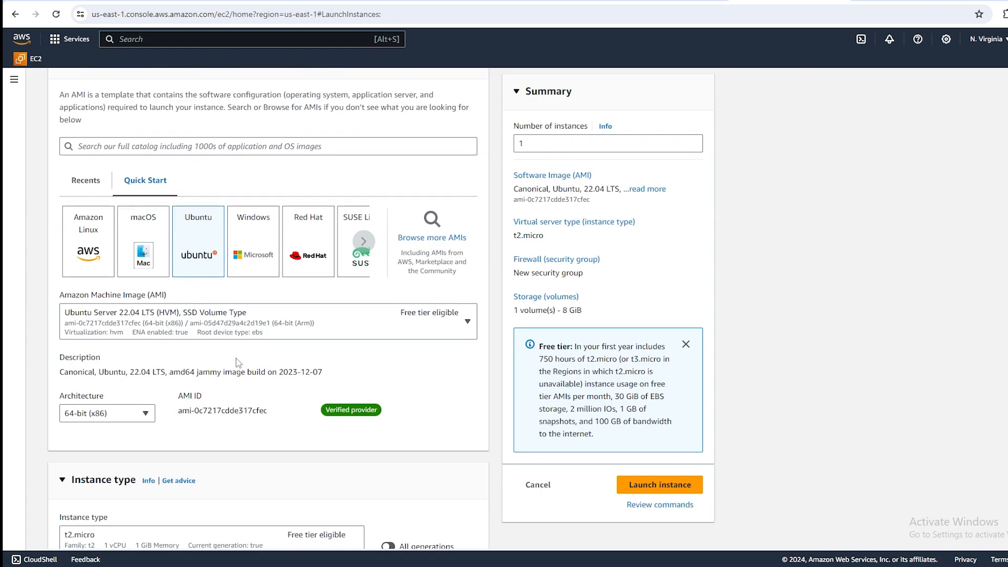
Look at the available architecture and instance type options for the new instance without changing them.
left_click(110, 420)
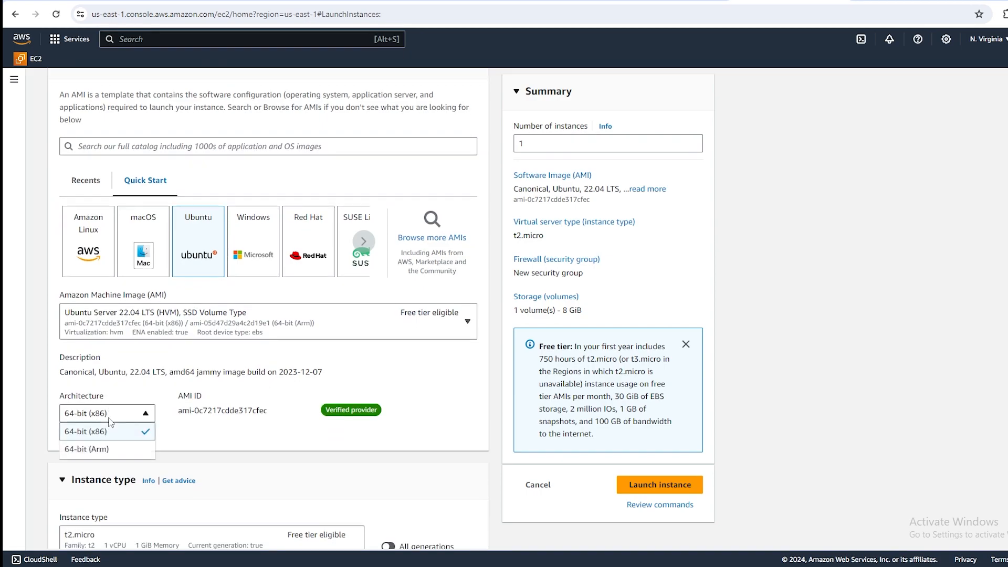
scroll(139, 359, "down", 4)
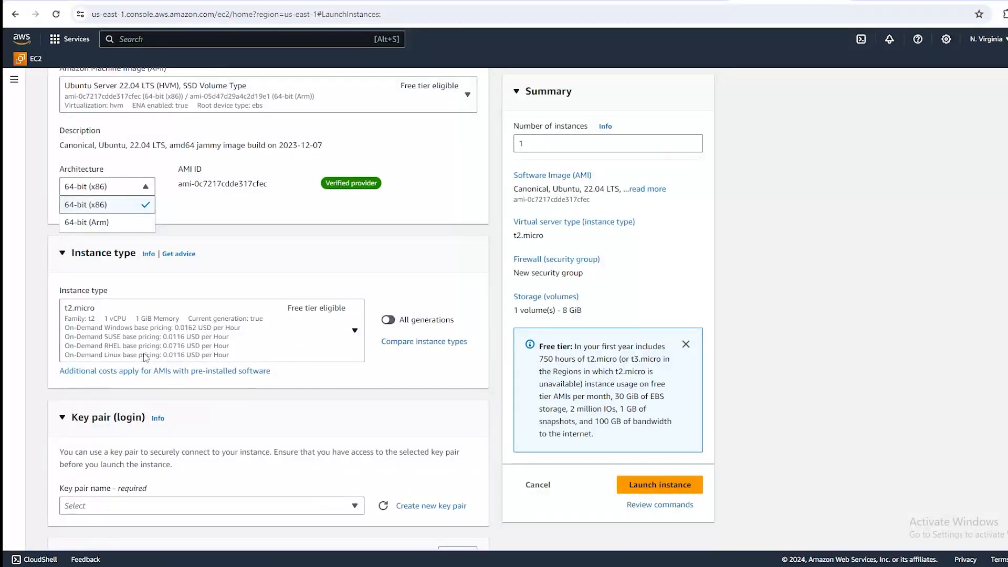
left_click(206, 315)
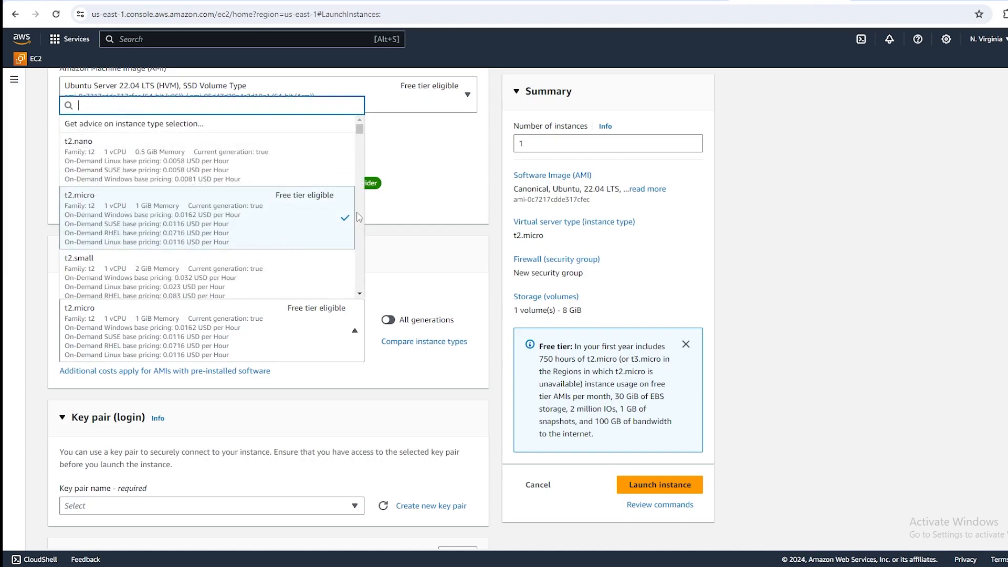
left_click(431, 242)
scroll(407, 247, "up", 7)
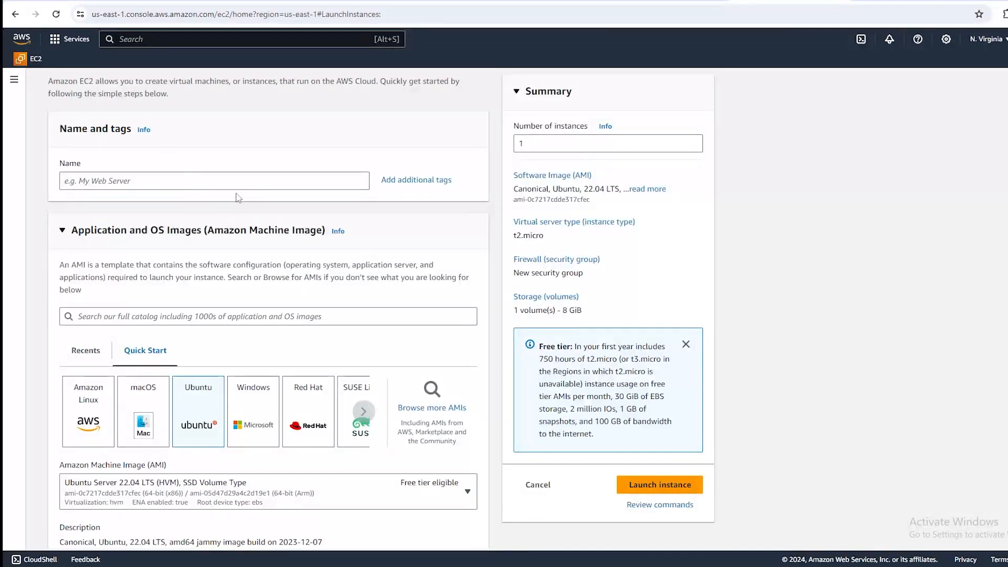
Look through the new instance's key pair, network and storage settings, briefly trying a root volume size of 80 GiB.
scroll(235, 187, "down", 10)
scroll(235, 187, "down", 5)
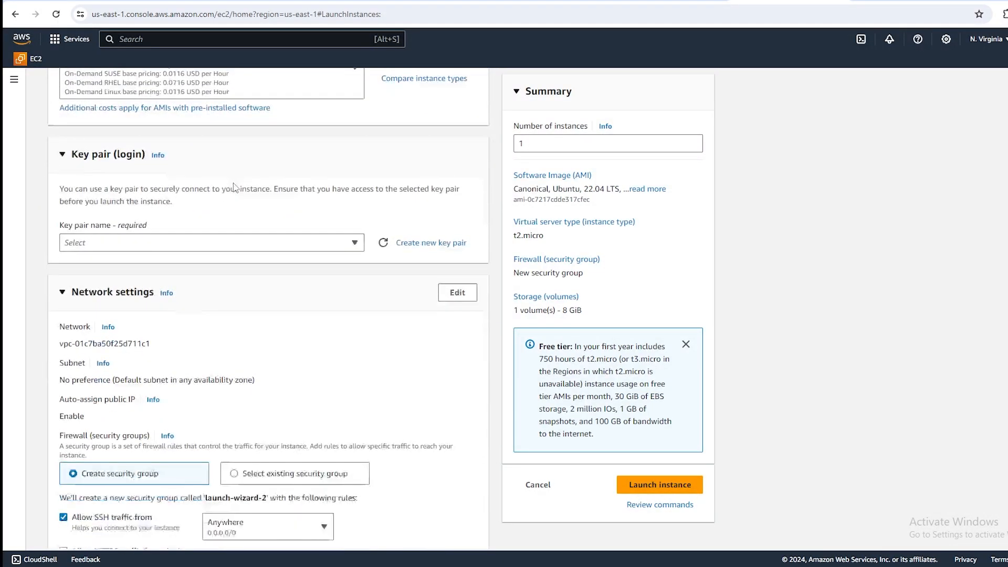
scroll(234, 189, "down", 2)
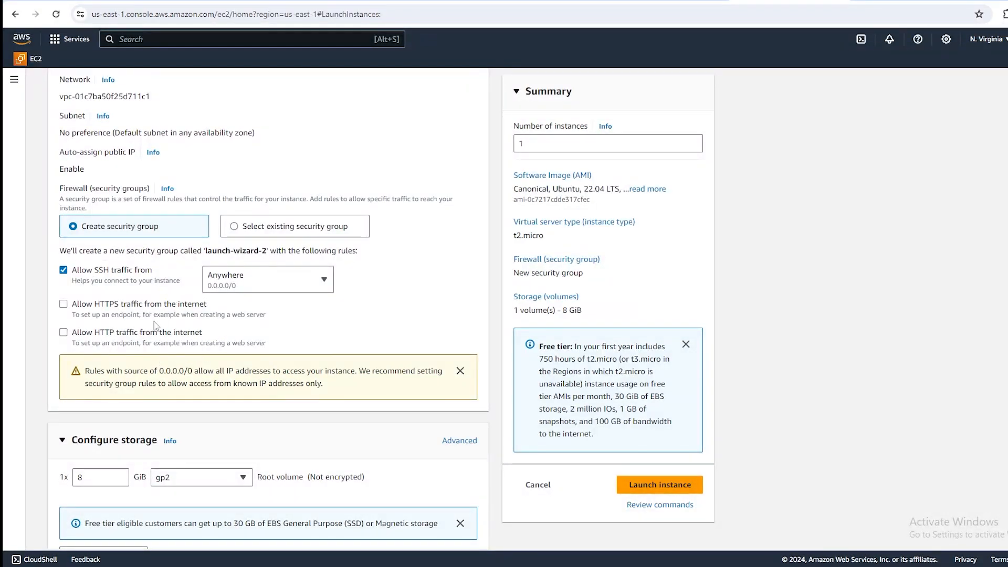
scroll(123, 414, "down", 3)
scroll(122, 414, "down", 1)
left_click(101, 291)
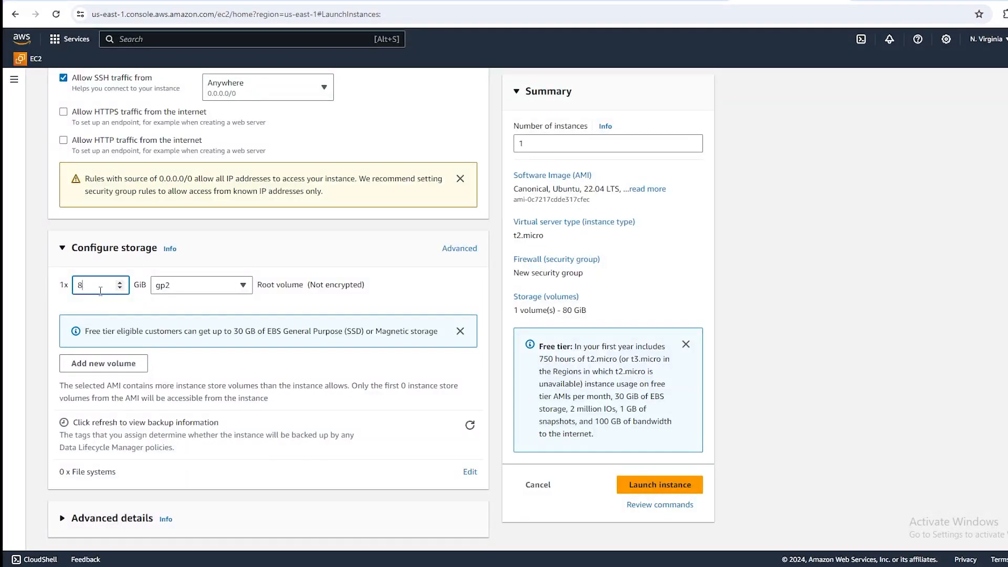
scroll(203, 303, "up", 15)
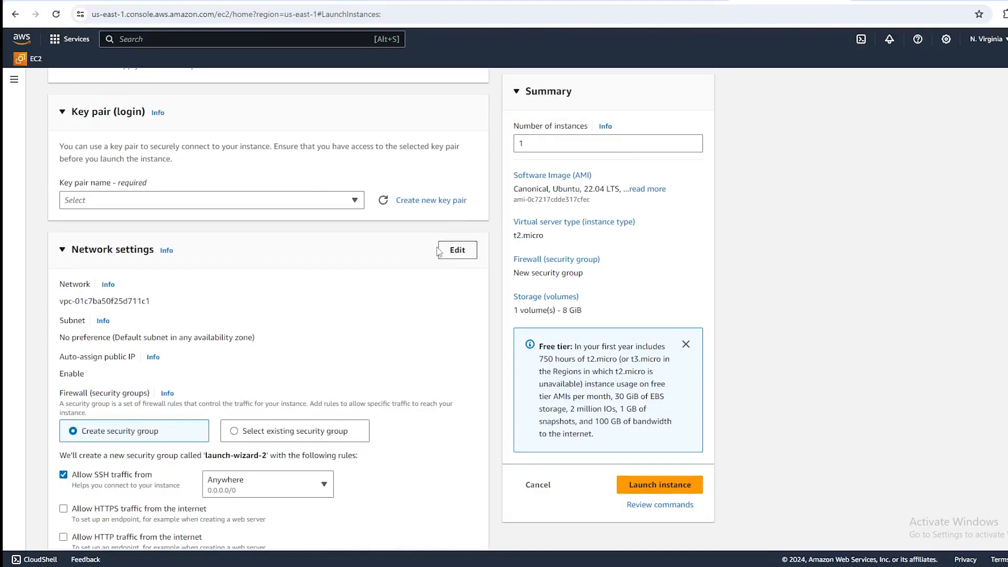
Switch to the Microsoft Azure portal and look over its home page services against the EC2 launch page.
left_click(52, 40)
left_click(803, 174)
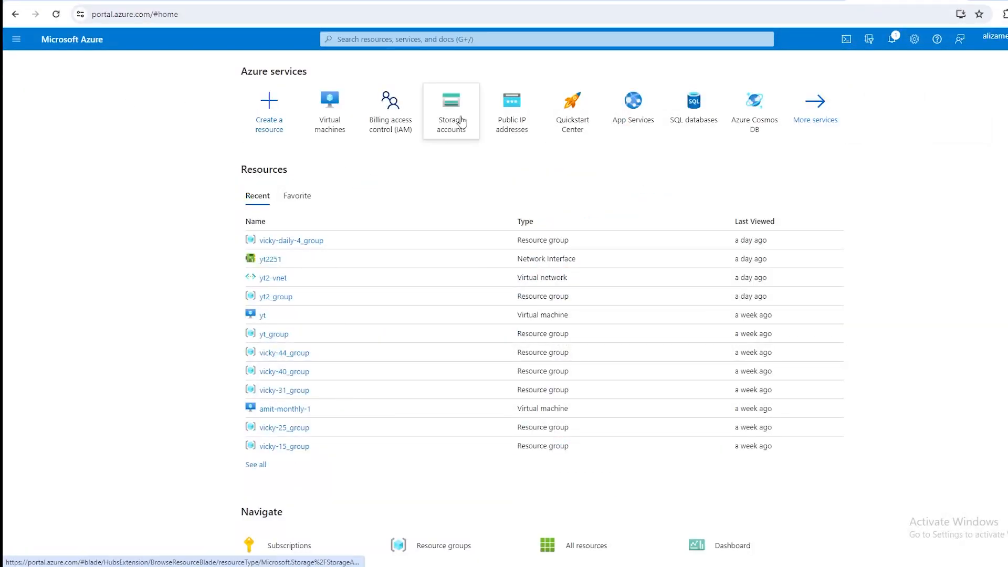
mouse_move(329, 109)
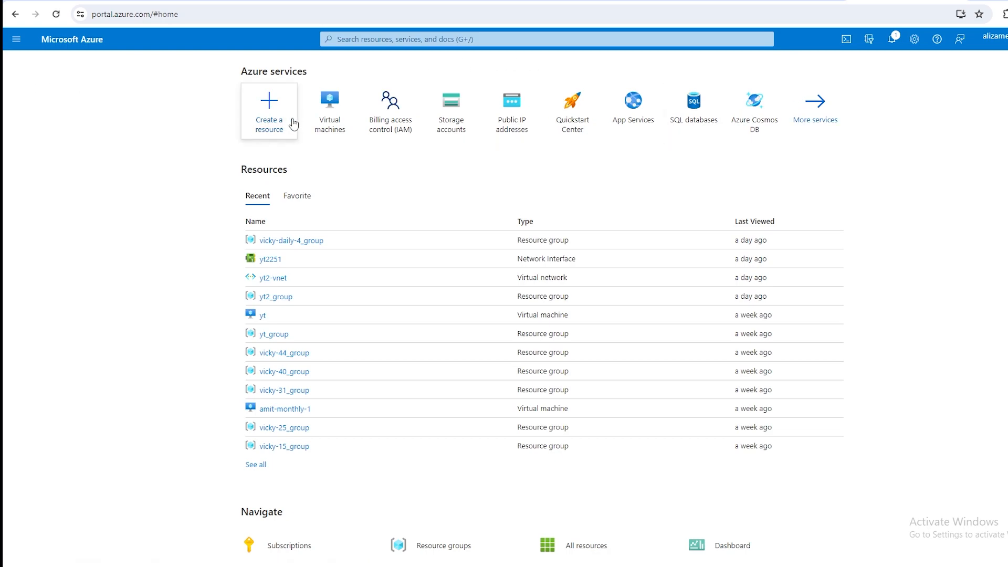
mouse_move(323, 116)
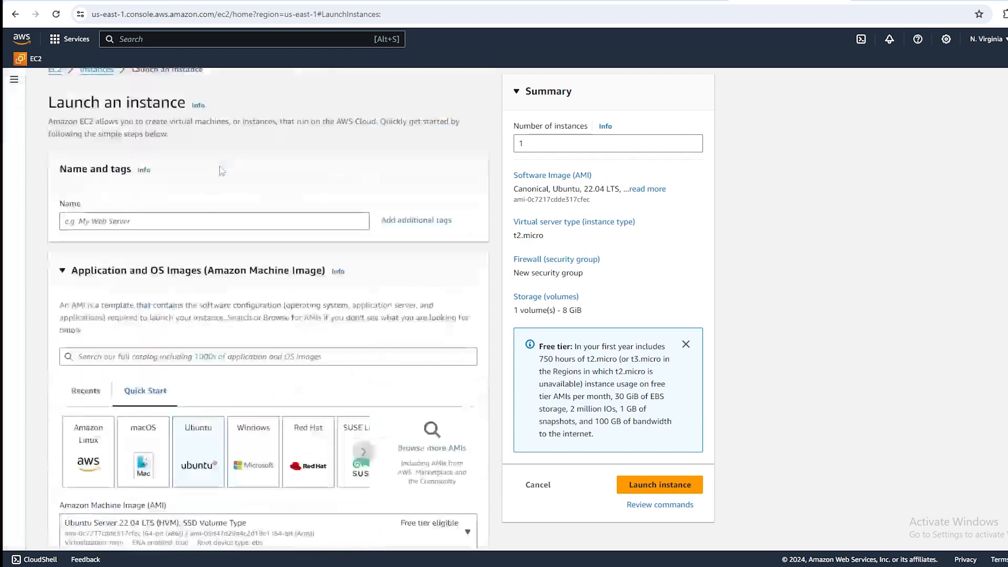
scroll(220, 167, "up", 1)
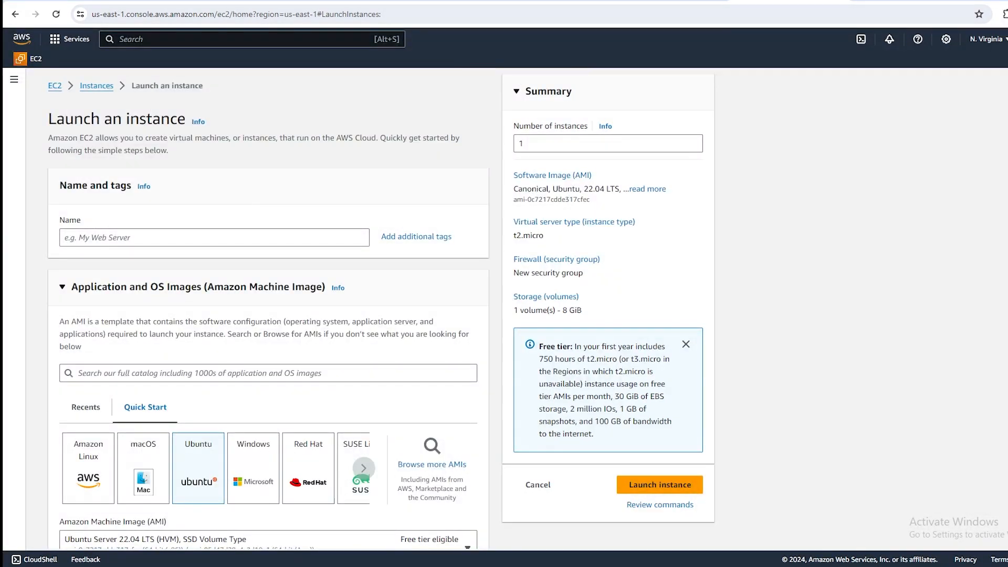
left_click(903, 2)
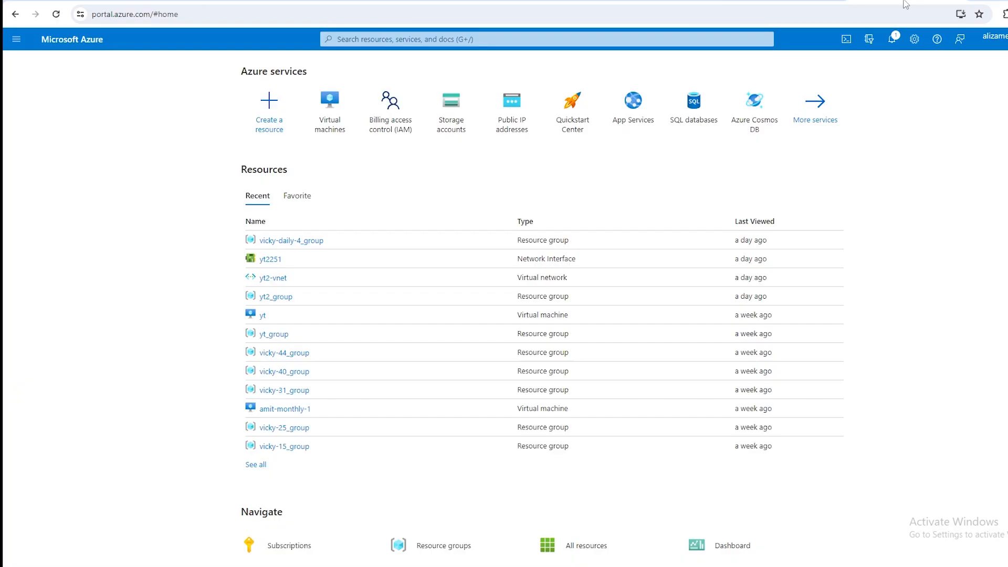
Open the Azure virtual machines list and start creating an Azure virtual machine.
left_click(330, 107)
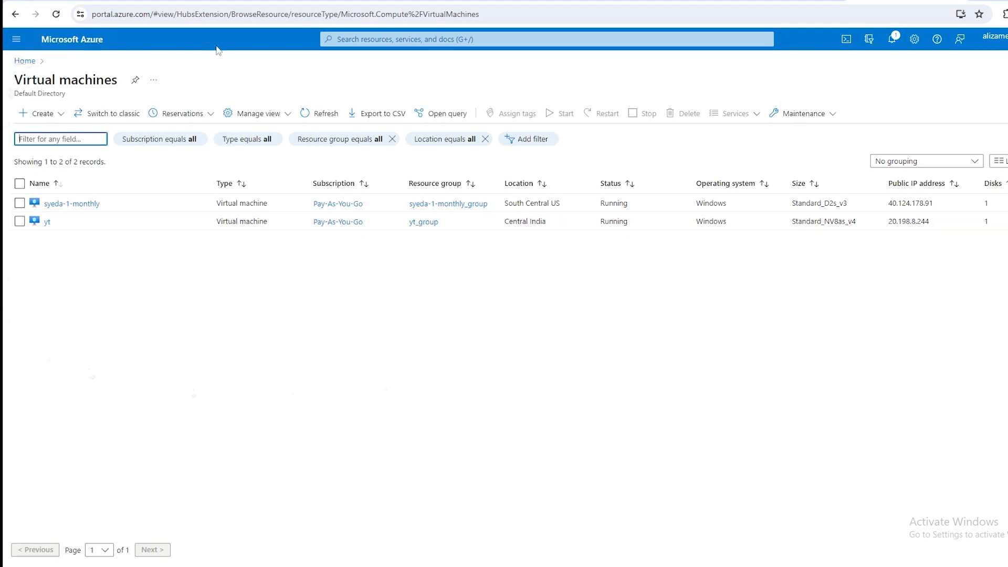
left_click(46, 112)
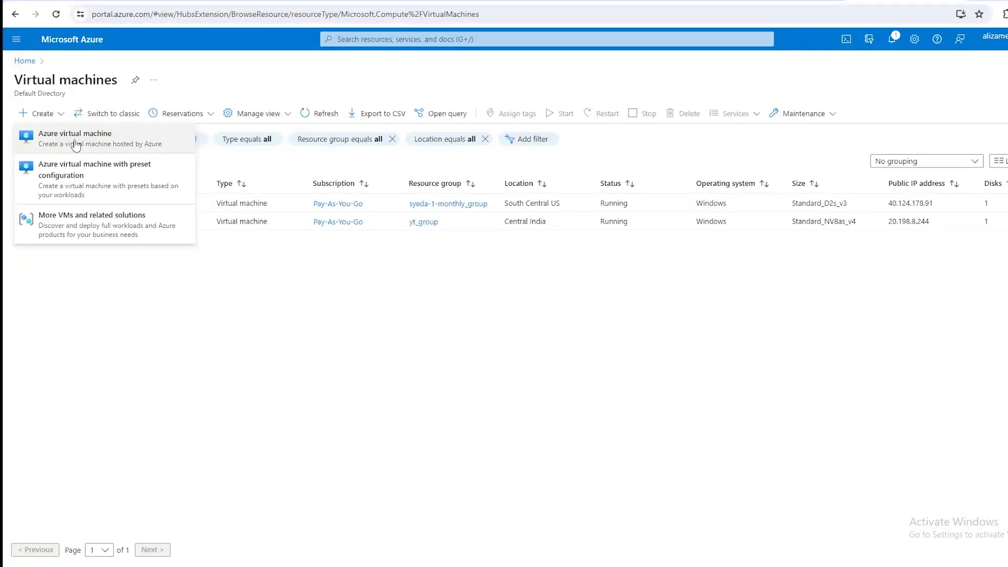
left_click(130, 145)
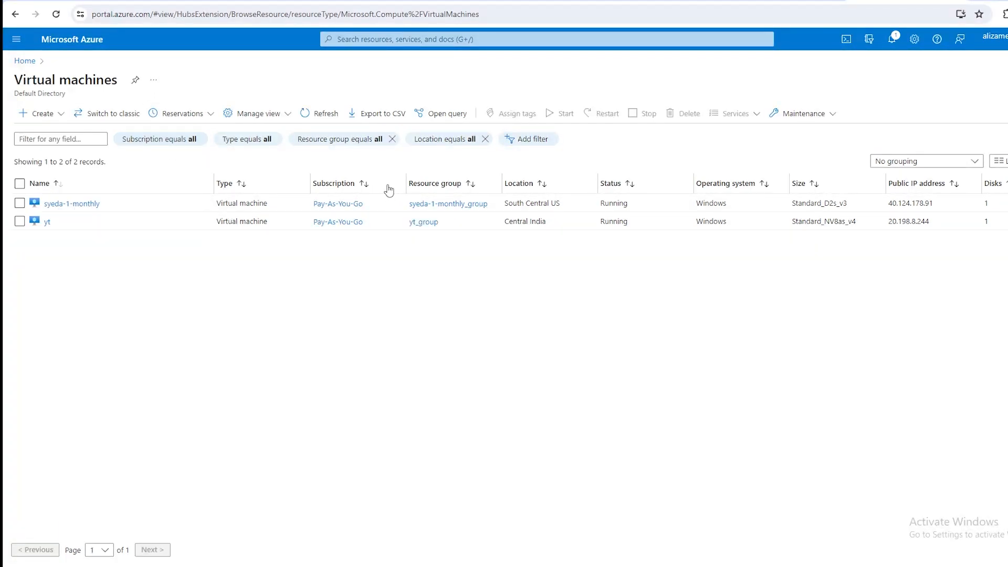
left_click(44, 114)
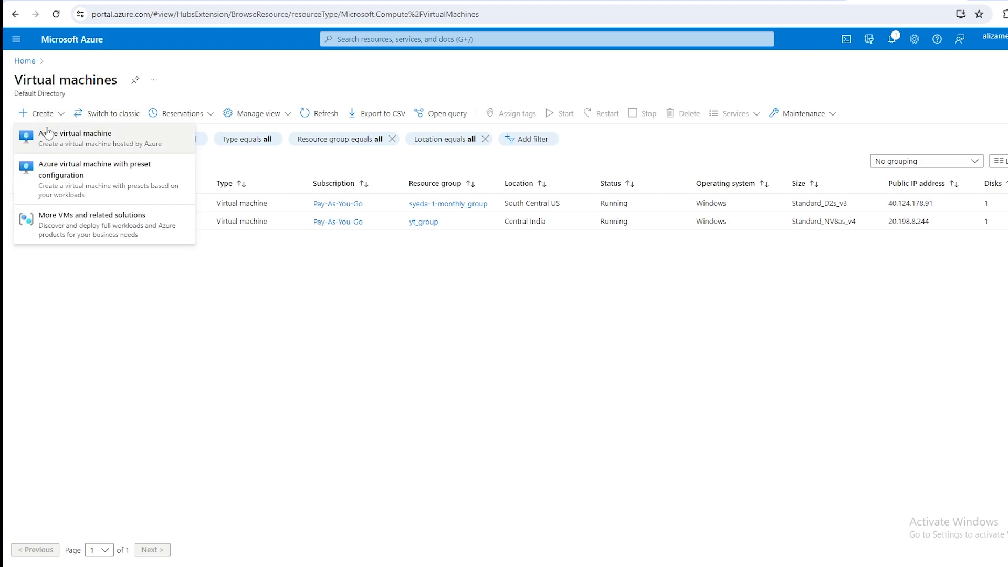
left_click(48, 132)
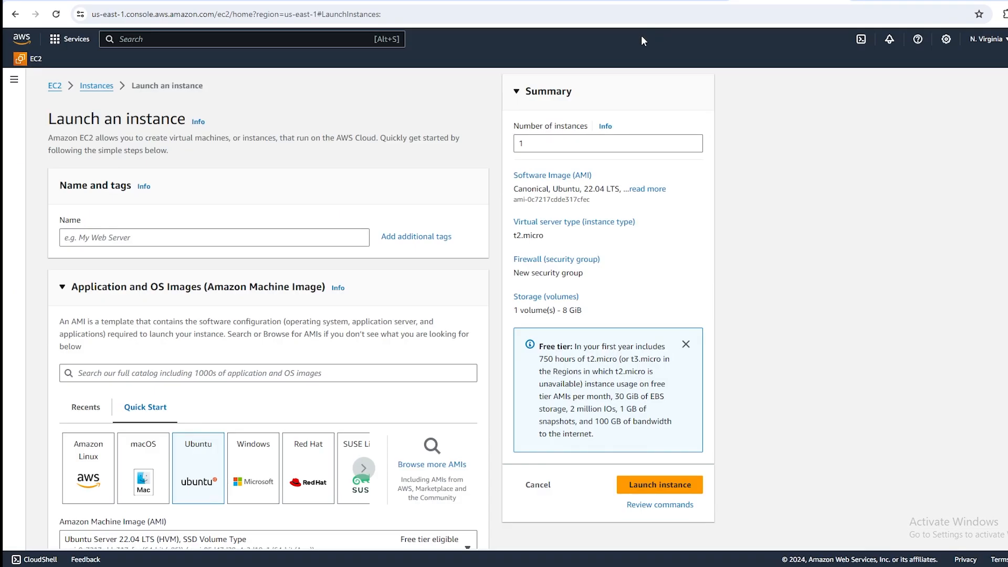
Examine the available operating system images and the size, administrator account and inbound port settings in the virtual machine's basic options.
scroll(212, 285, "down", 5)
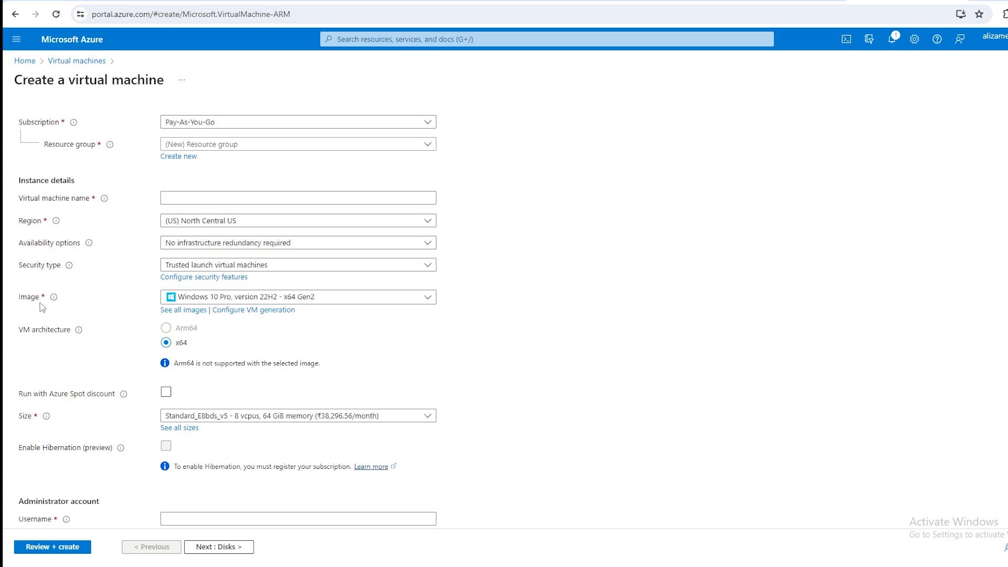
left_click(188, 300)
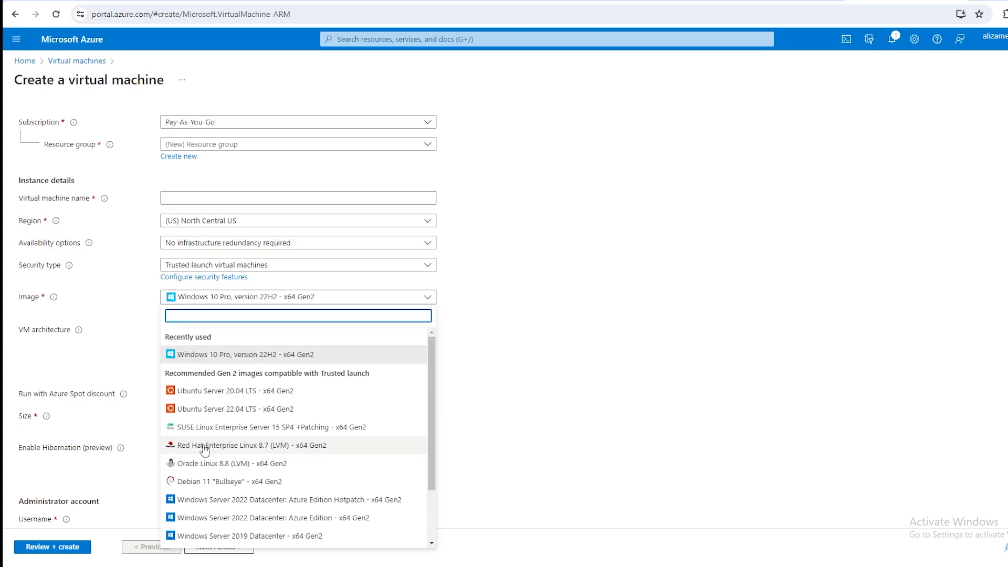
scroll(226, 462, "down", 1)
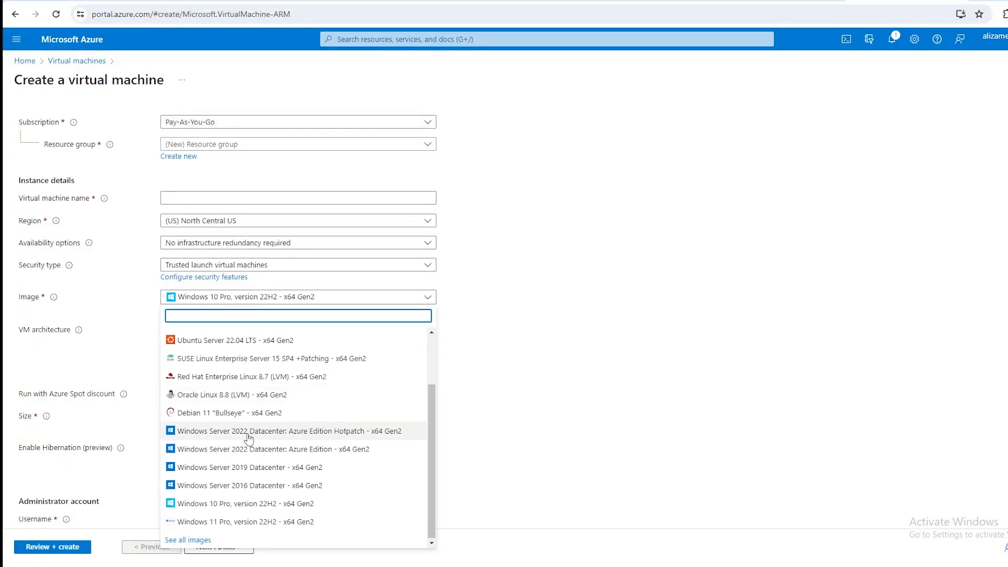
scroll(244, 425, "up", 1)
scroll(246, 380, "down", 1)
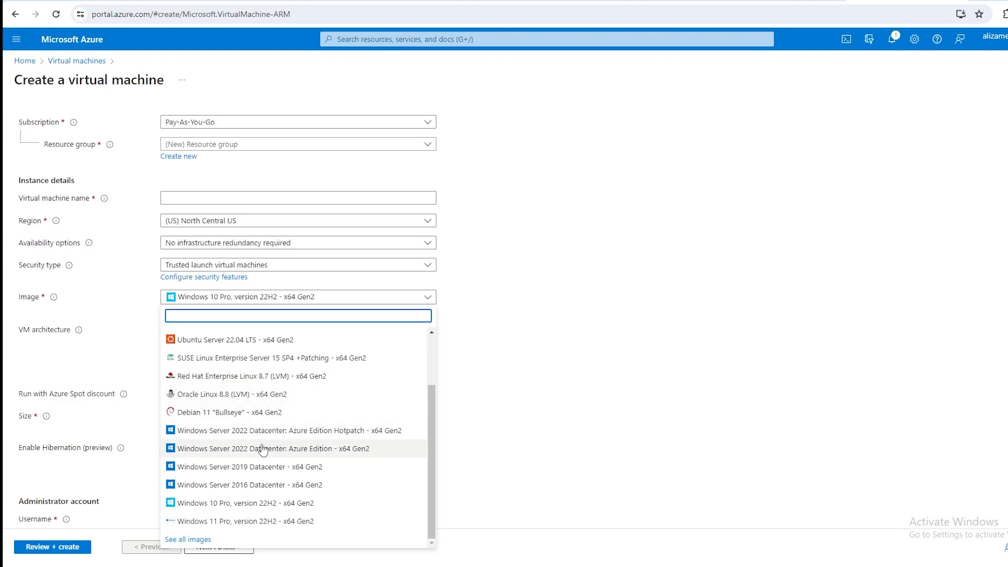
left_click(529, 394)
scroll(147, 359, "down", 3)
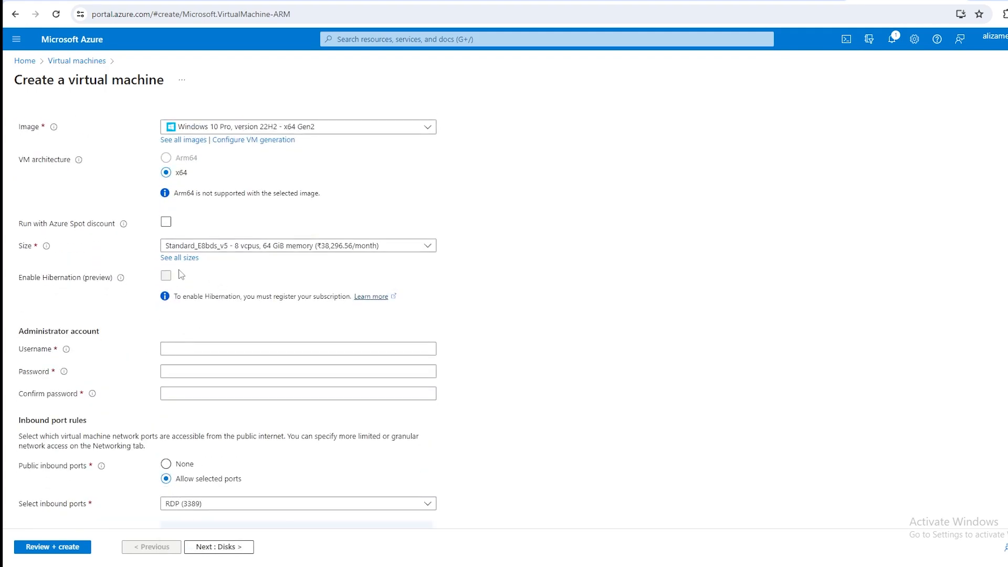
scroll(209, 305, "down", 2)
scroll(181, 327, "up", 7)
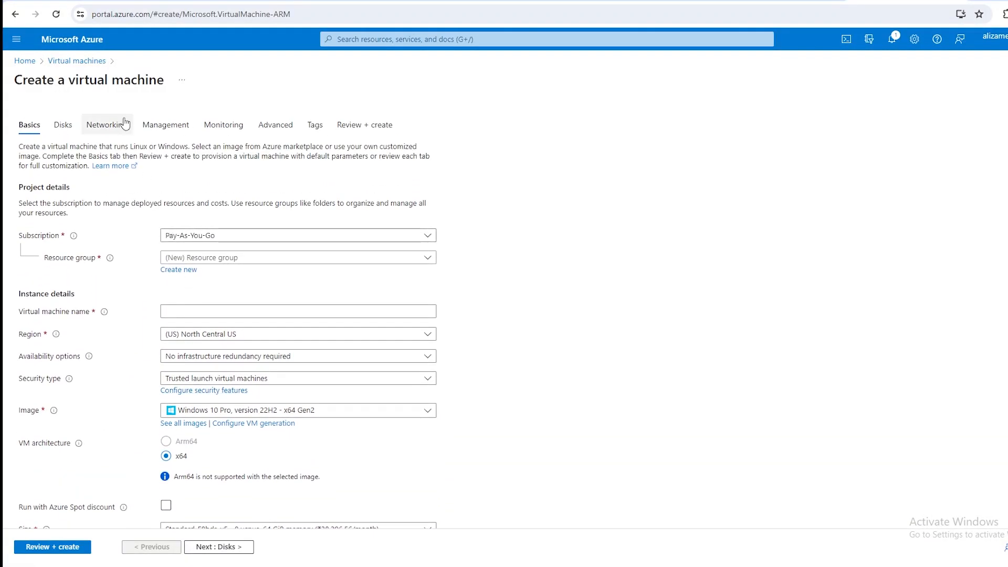
Look at the OS disk type and OS disk size options without changing them, and return to the virtual machines list.
left_click(74, 129)
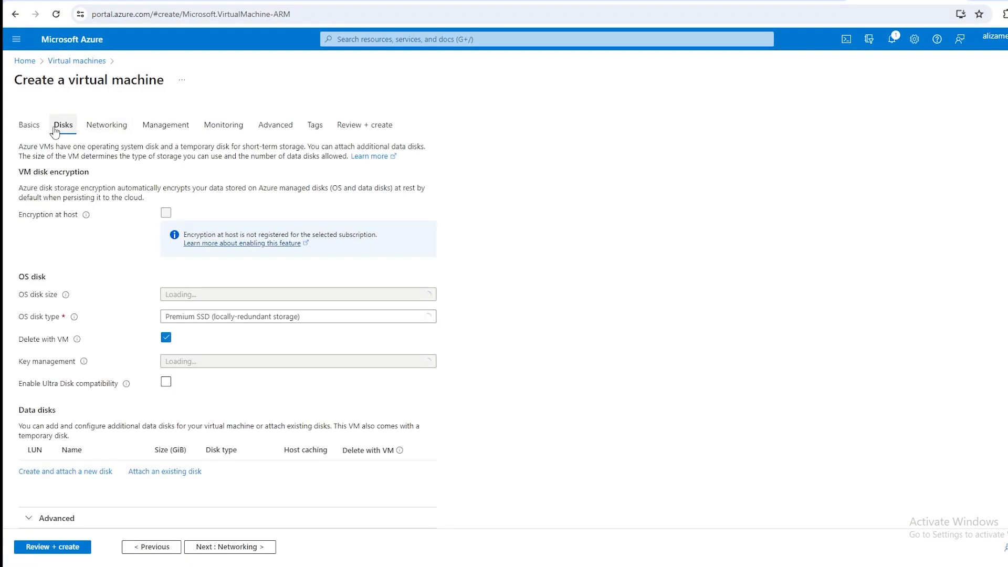
left_click(228, 316)
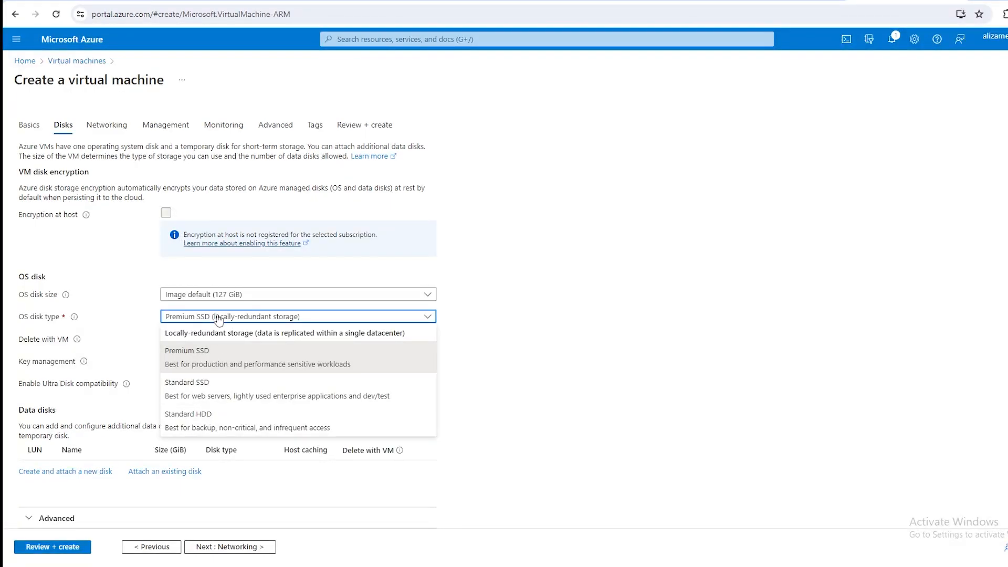
left_click(219, 318)
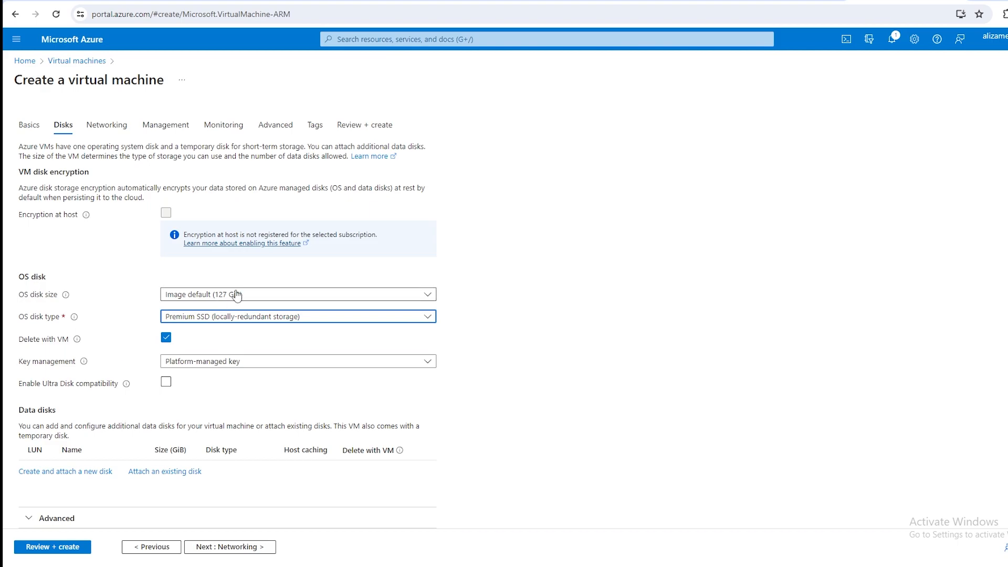
left_click(236, 295)
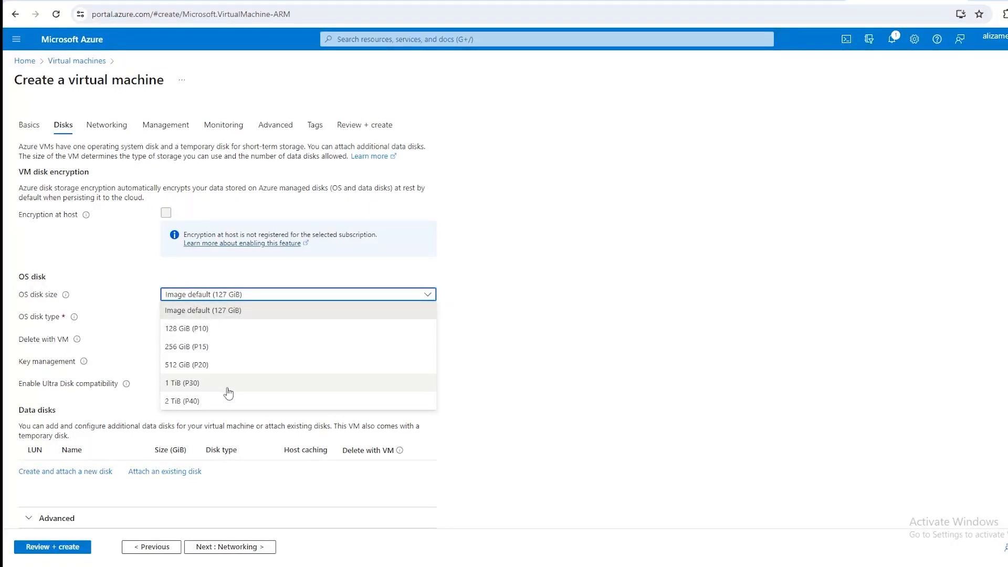
left_click(537, 340)
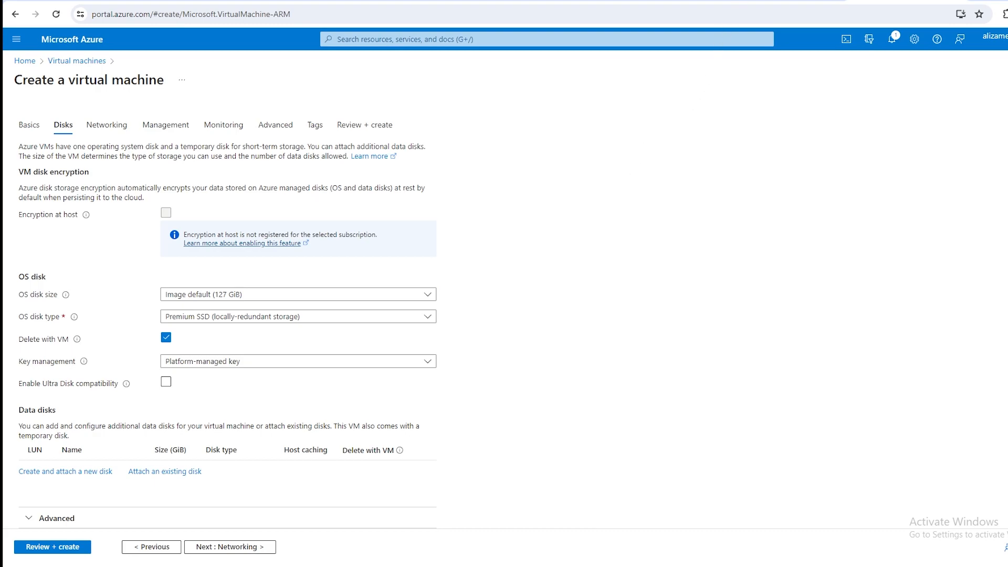
left_click(72, 62)
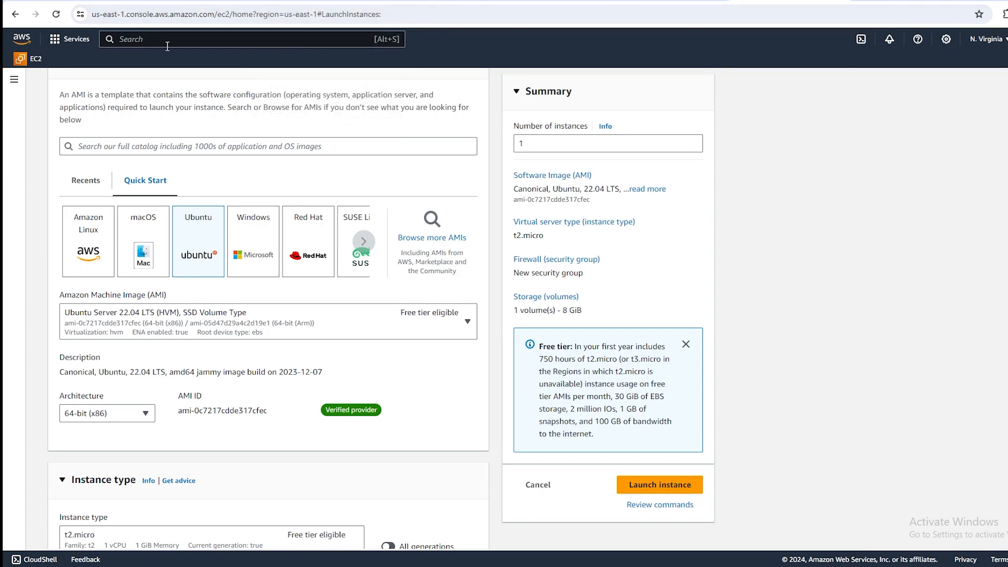
In the AWS console, view the recently visited services and try to change the new instance's image to Windows.
left_click(57, 39)
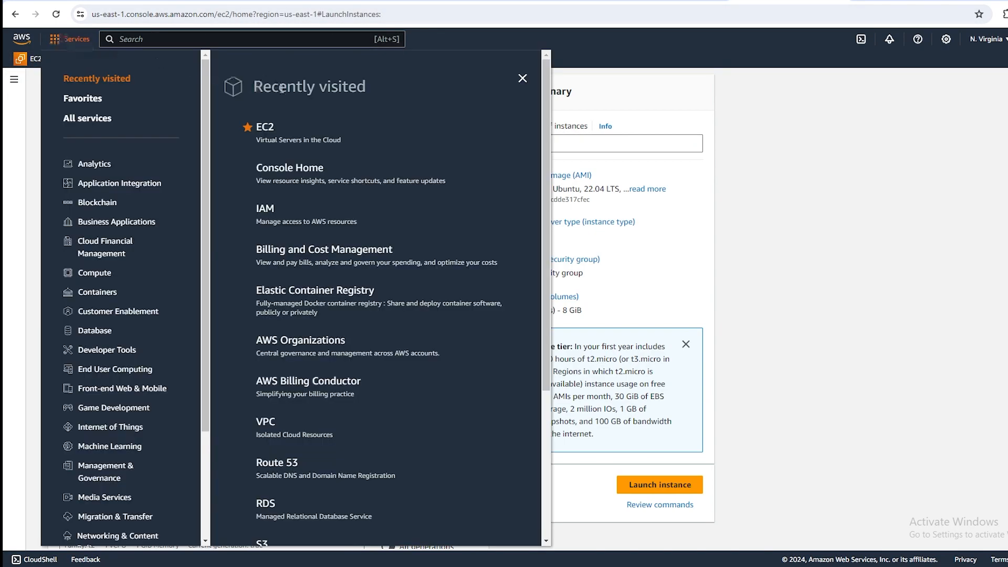
left_click(523, 78)
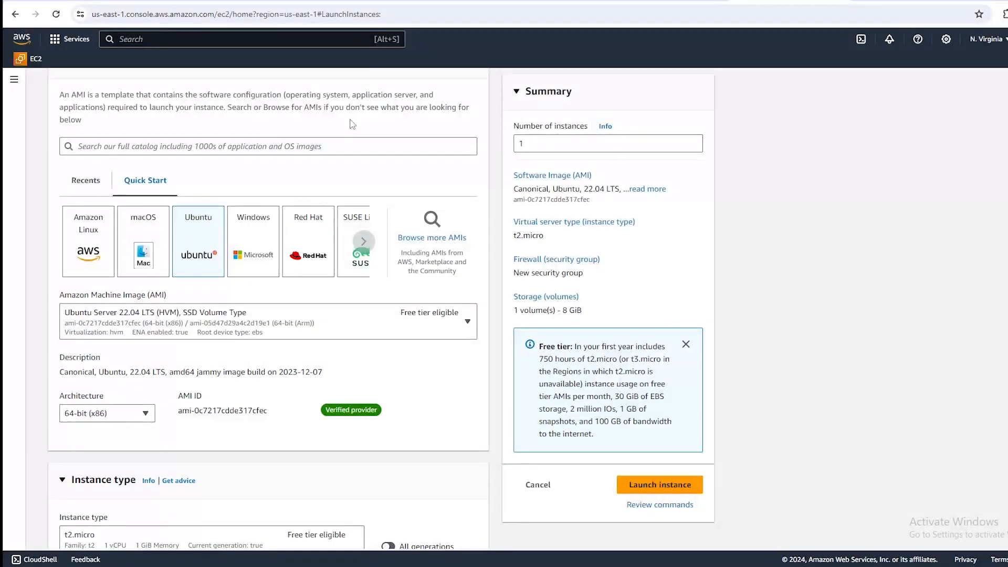
scroll(272, 243, "down", 1)
left_click(118, 361)
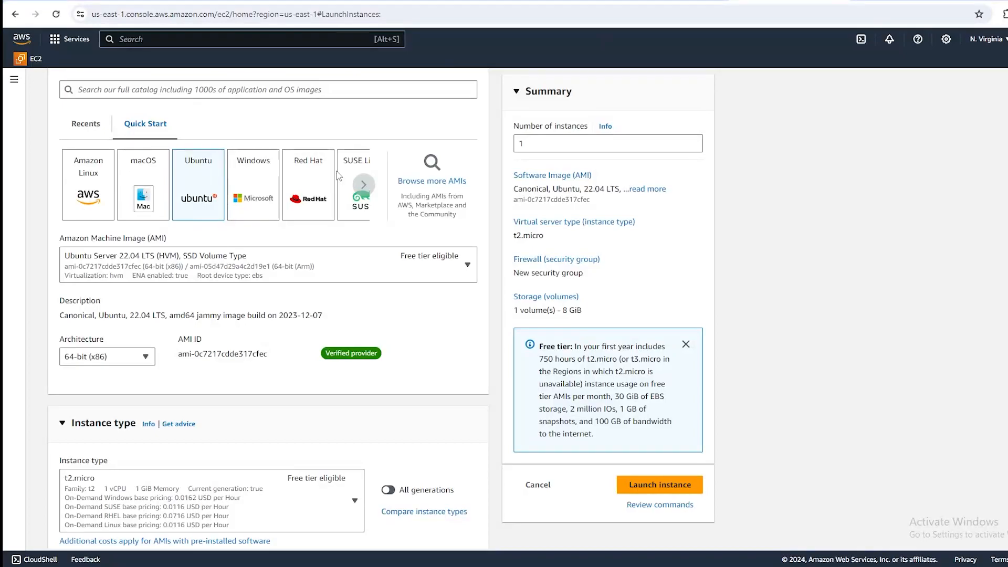
left_click(250, 183)
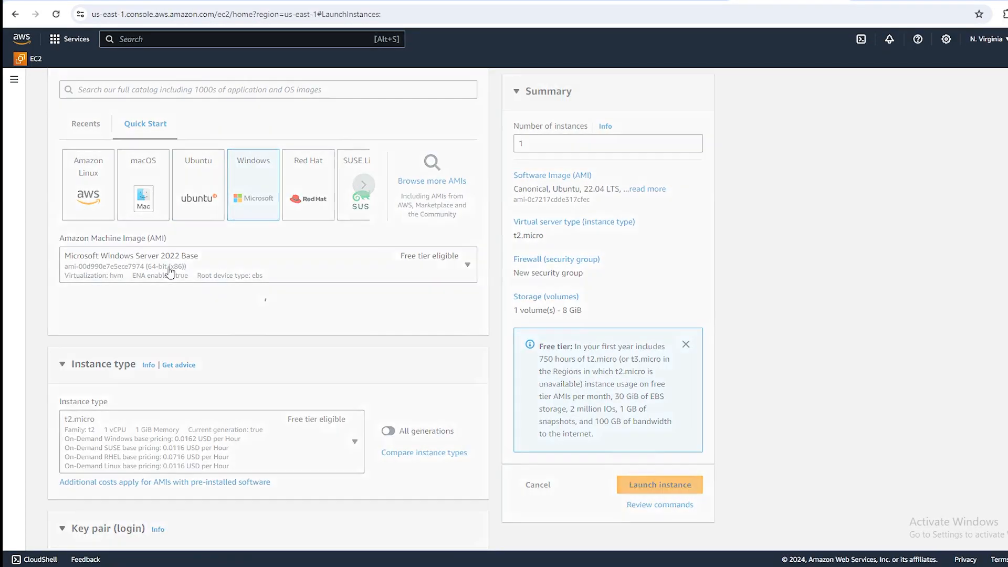
left_click(773, 233)
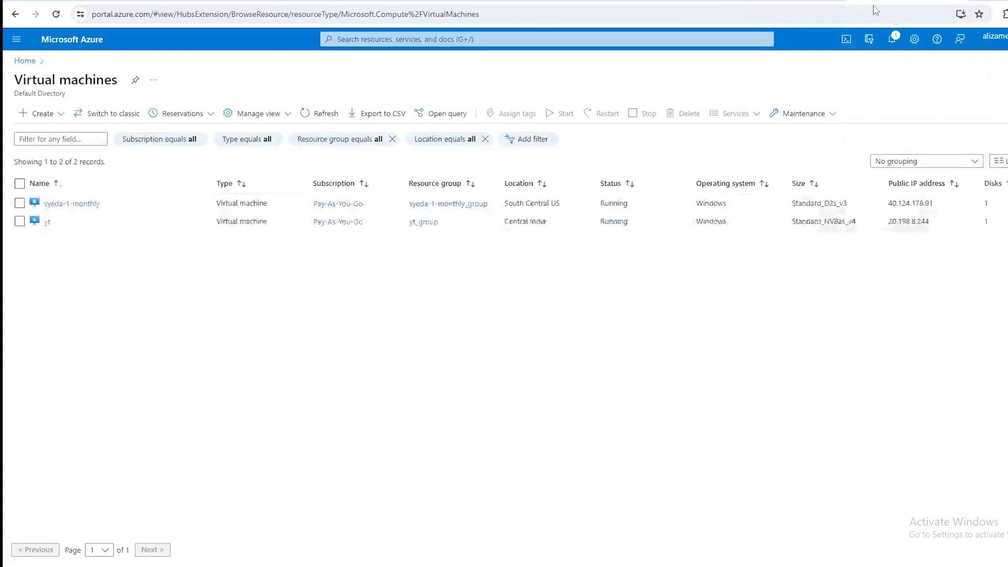
Start creating an Azure virtual machine again and compare its form with the EC2 instance's key pair and network settings.
left_click(35, 115)
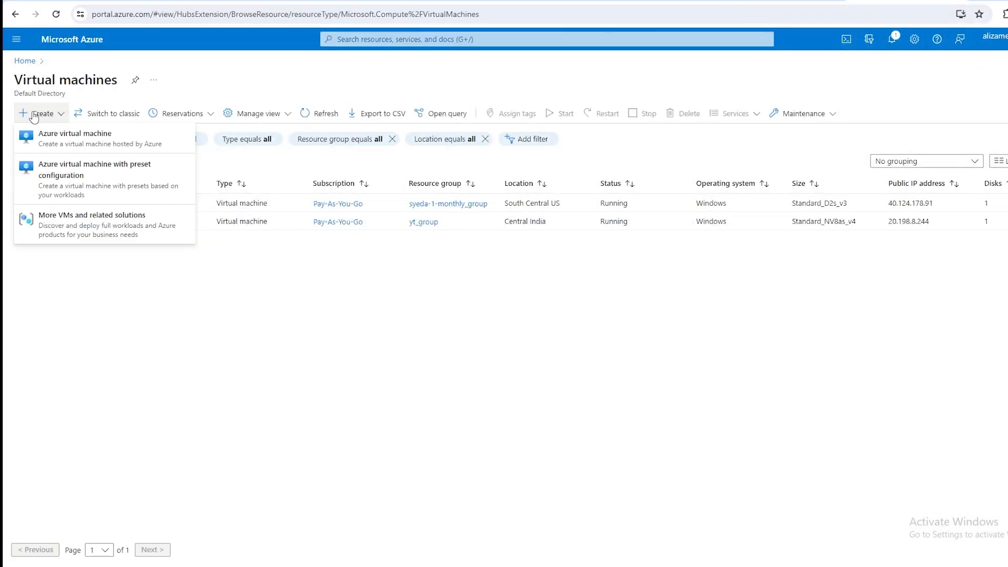
left_click(59, 135)
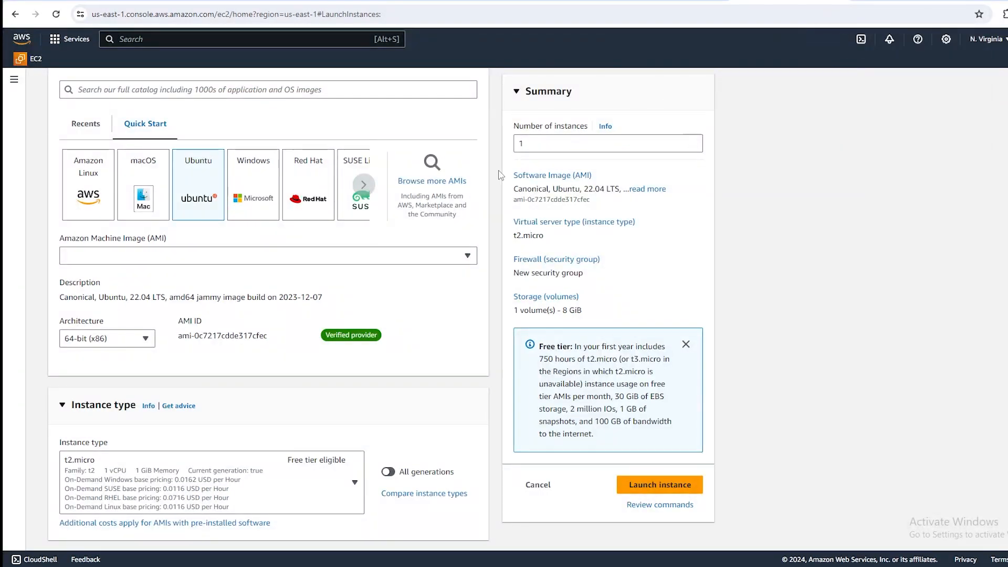
scroll(184, 253, "down", 5)
scroll(175, 288, "down", 8)
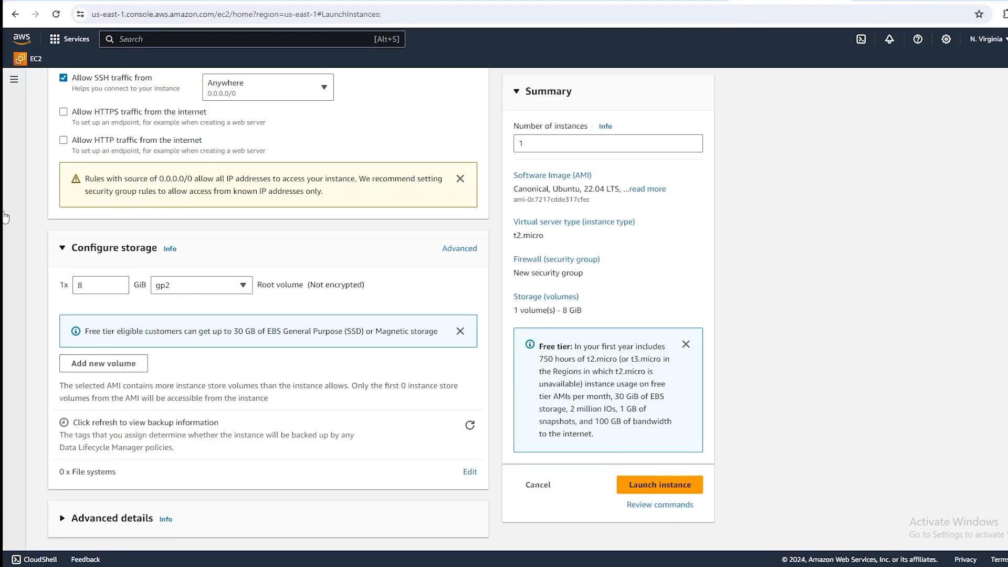
scroll(275, 117, "up", 6)
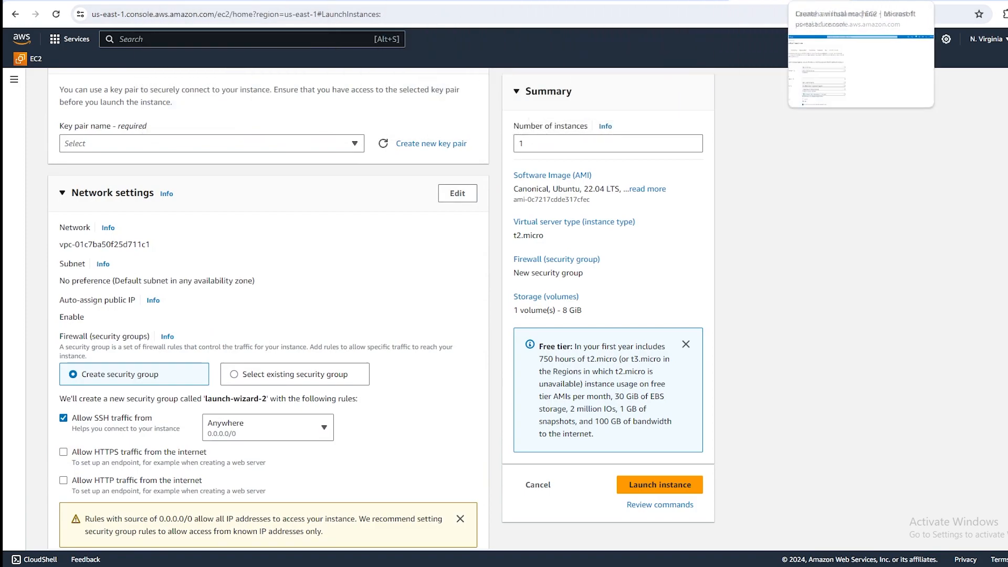
Compare the AWS instance launch form with Azure's basic virtual machine options, looking at the availability options and keeping no infrastructure redundancy.
scroll(263, 179, "up", 6)
scroll(258, 175, "up", 8)
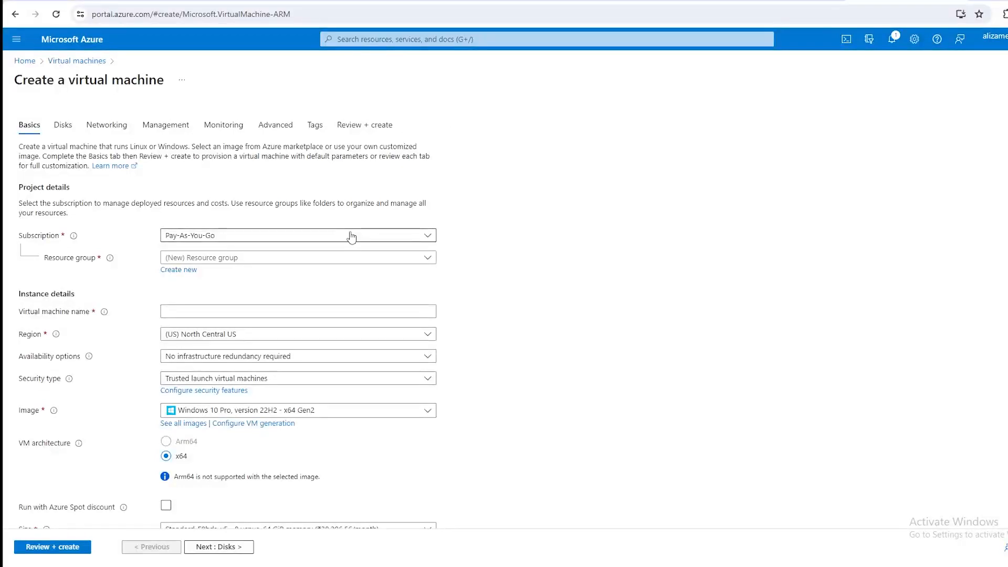
left_click(239, 358)
left_click(239, 371)
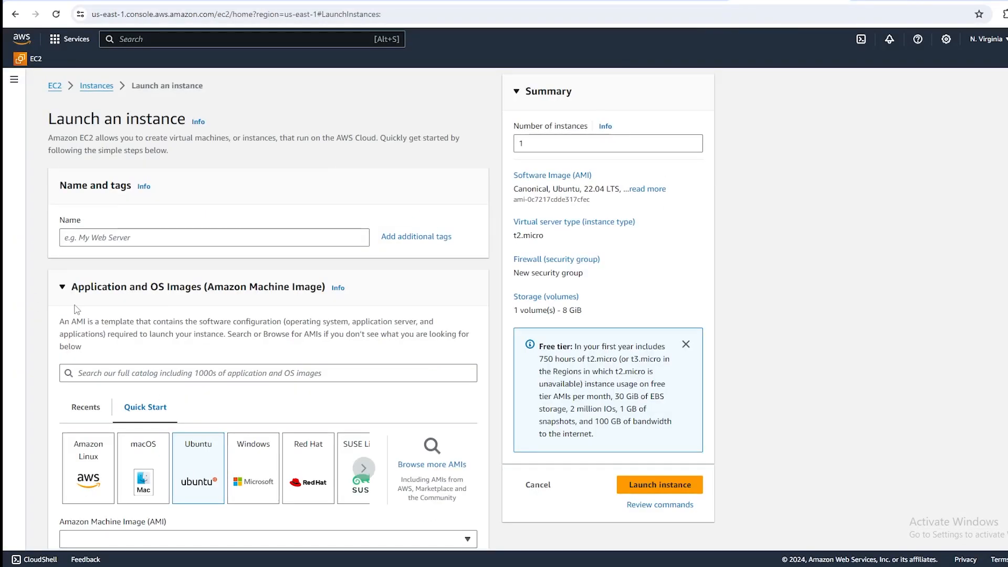
scroll(288, 337, "down", 4)
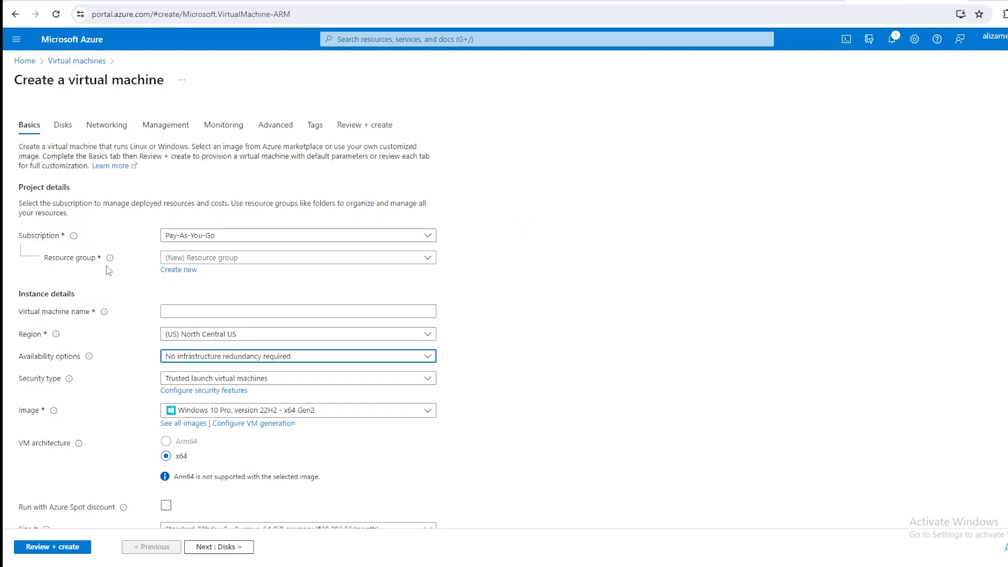
scroll(108, 271, "down", 8)
left_click(45, 485)
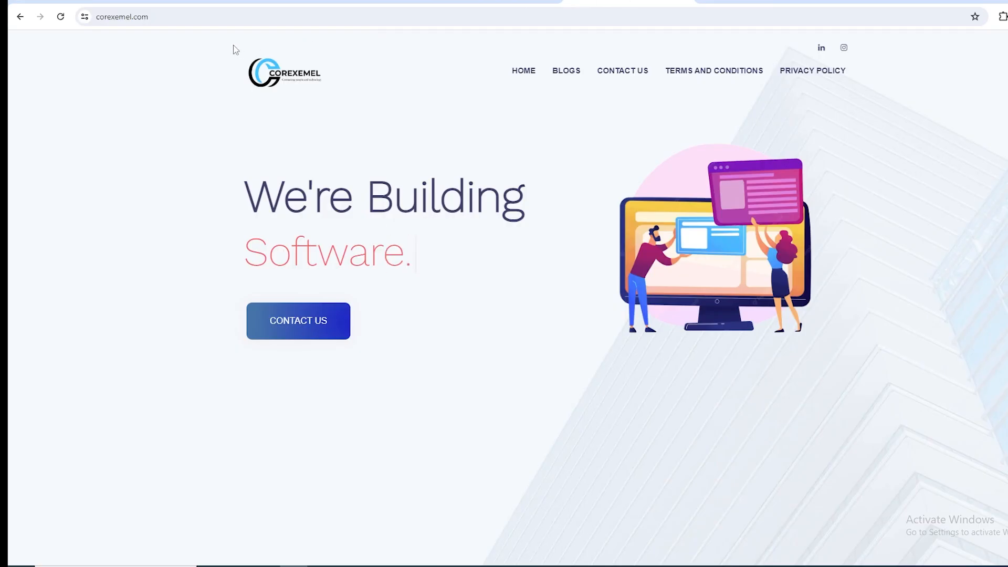
On the corexemel.com site, highlight the domain name and the full web address, and look briefly through the home page.
left_click(180, 20)
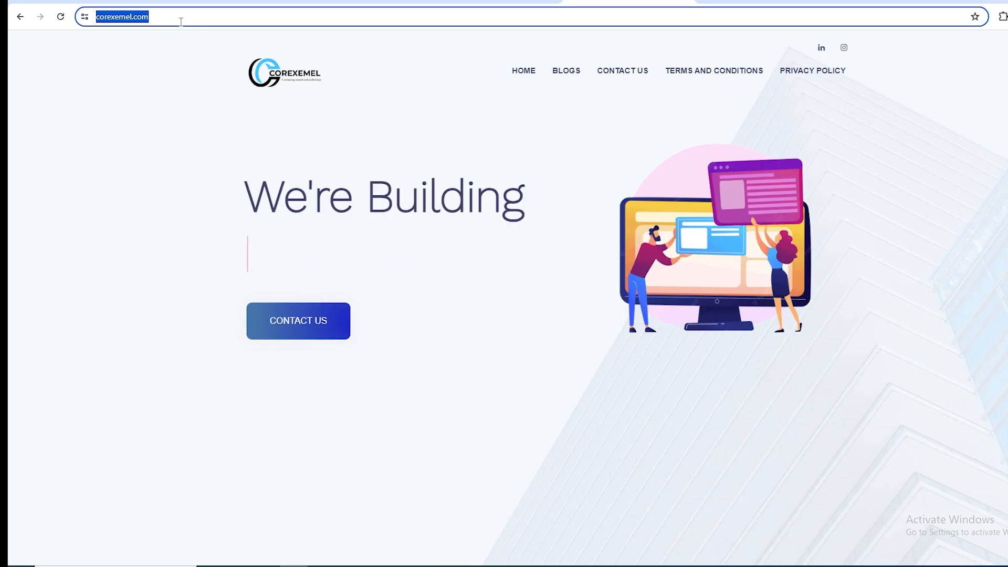
double_click(121, 19)
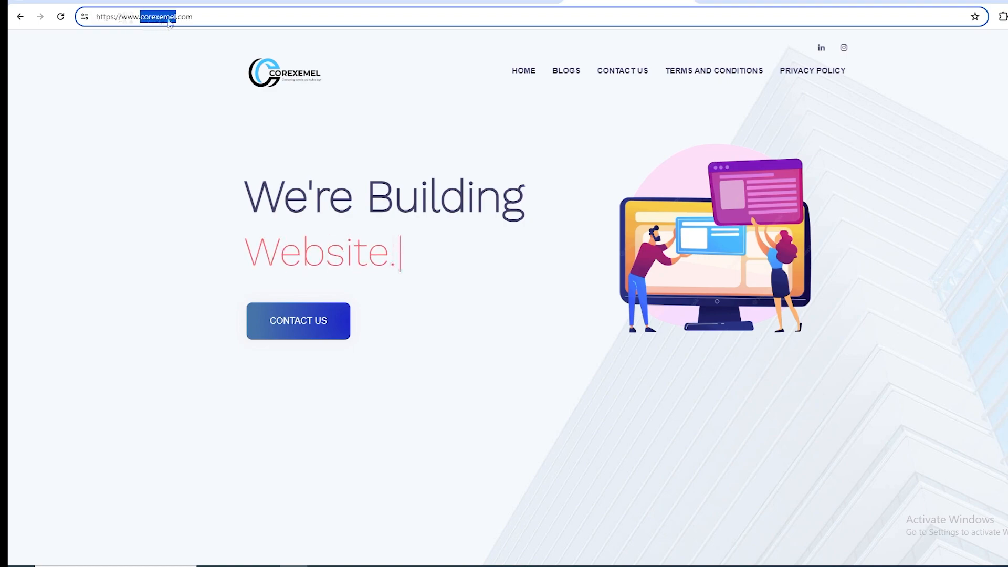
left_click(203, 20)
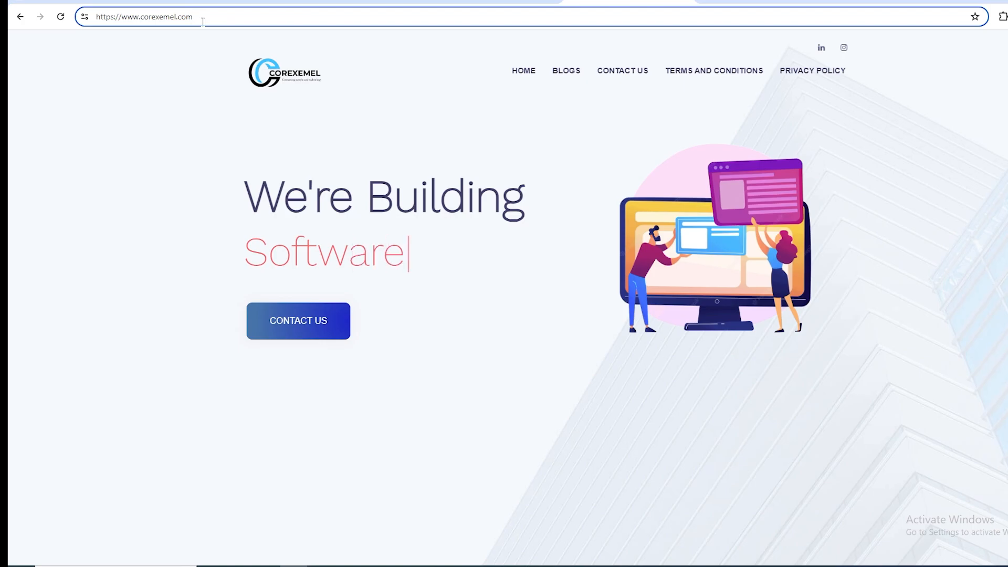
scroll(319, 195, "down", 10)
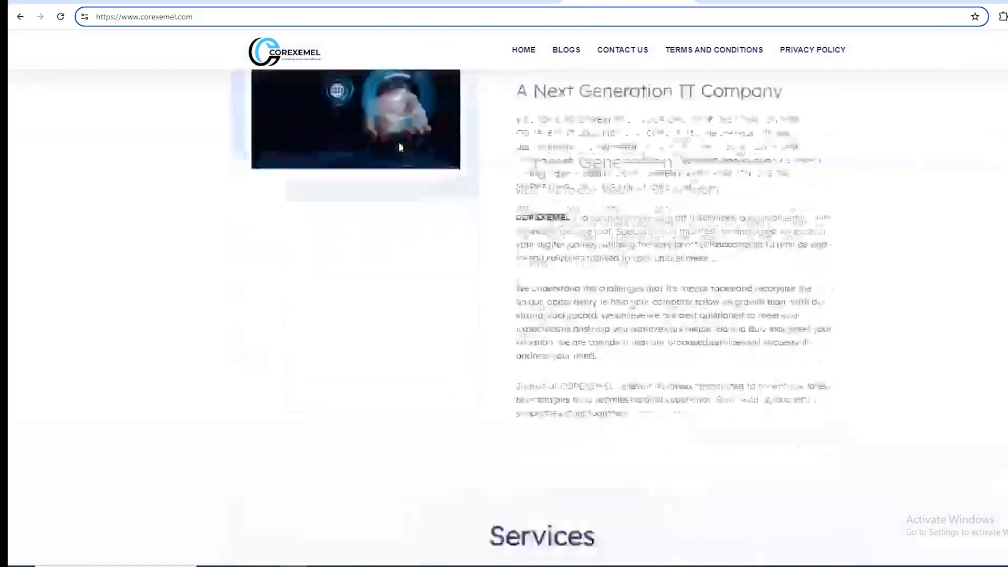
scroll(207, 144, "up", 10)
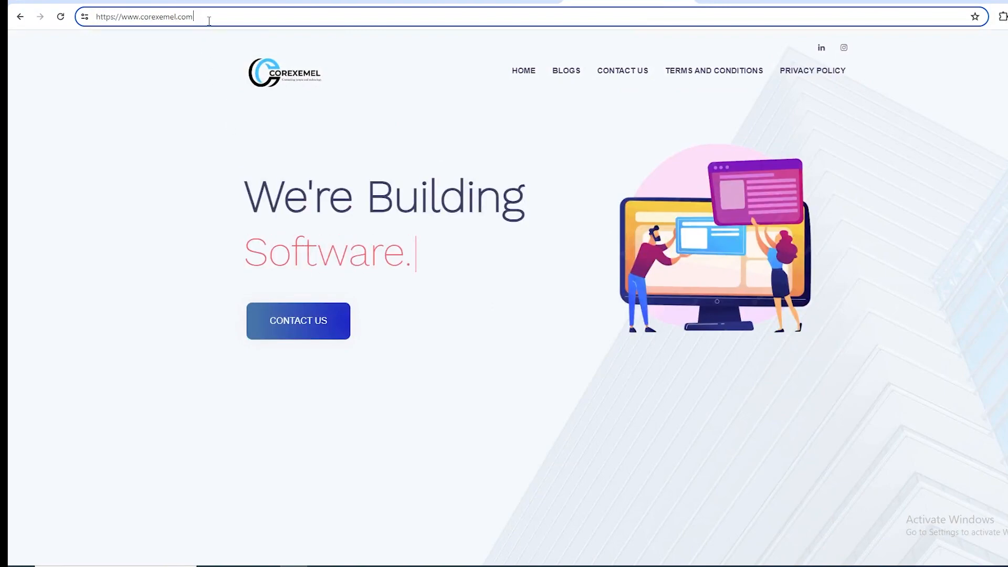
left_click_drag(206, 20, 96, 17)
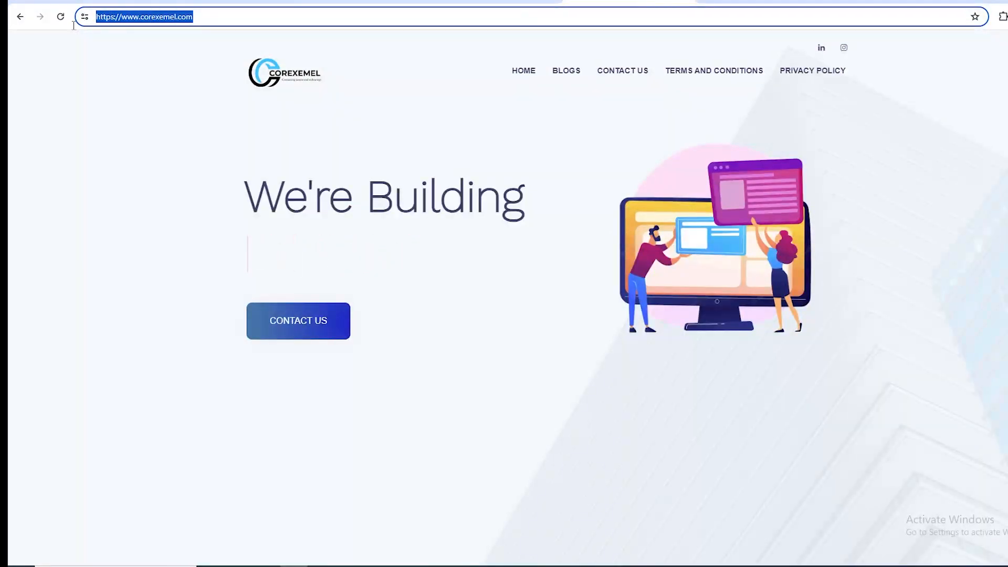
left_click(122, 83)
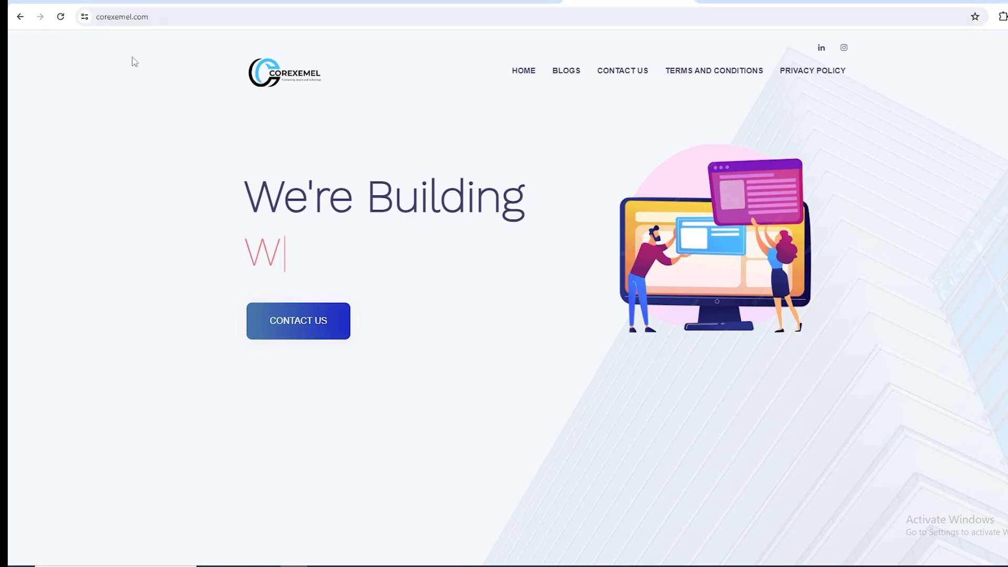
Try the IP address 12.21.11.1 as the web address in place of the corexemel.com domain name.
left_click(182, 20)
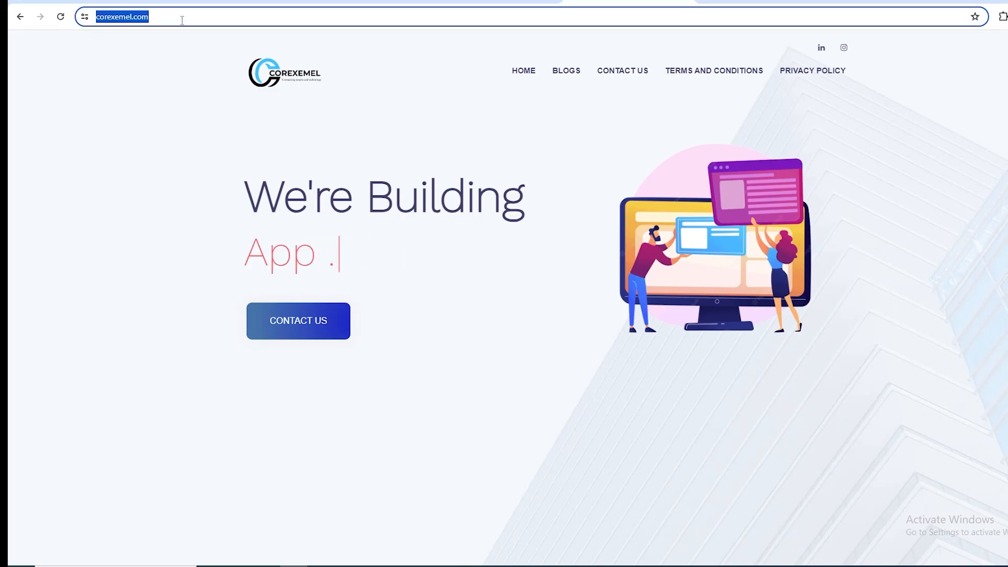
type("12.2")
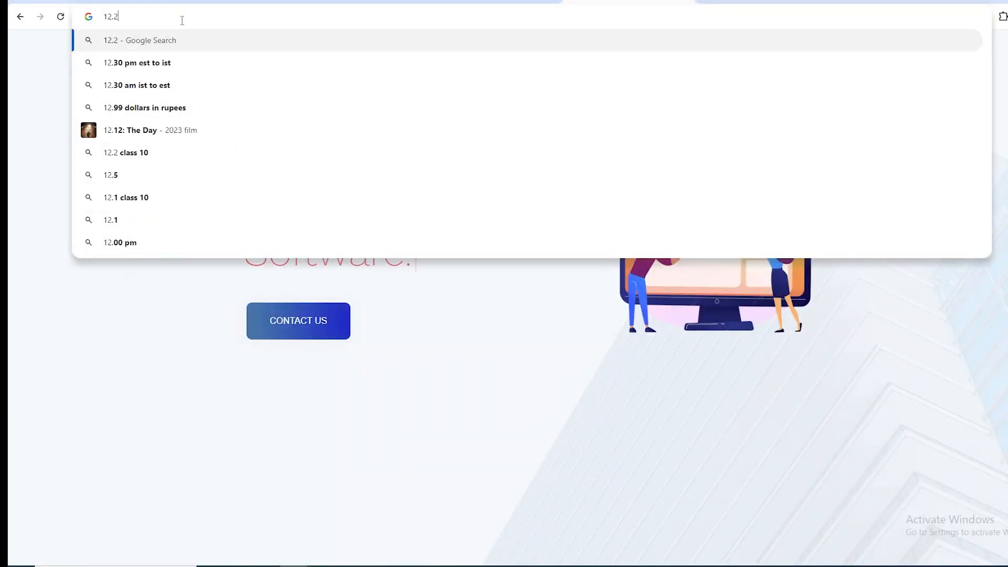
type("1.11.1")
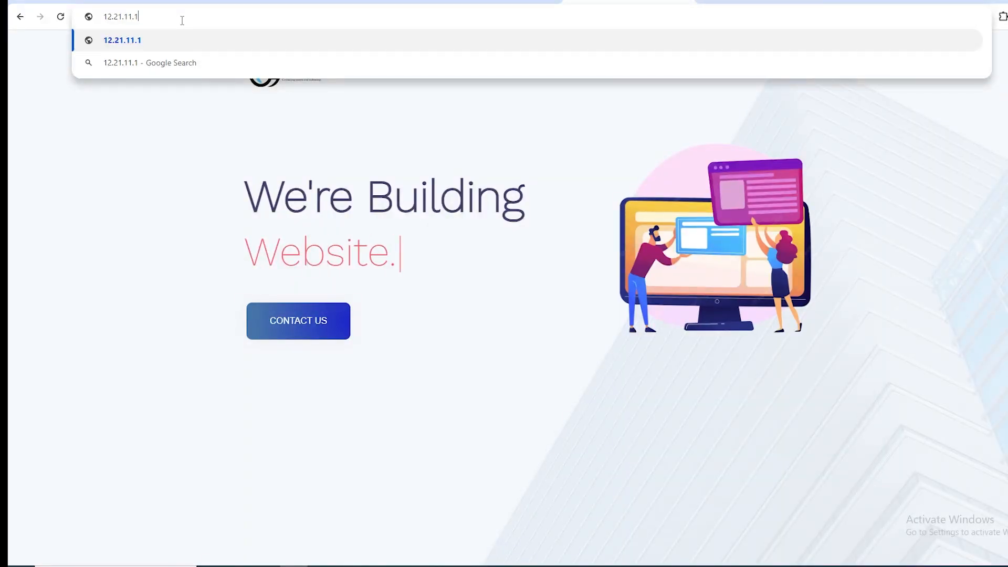
key("Return")
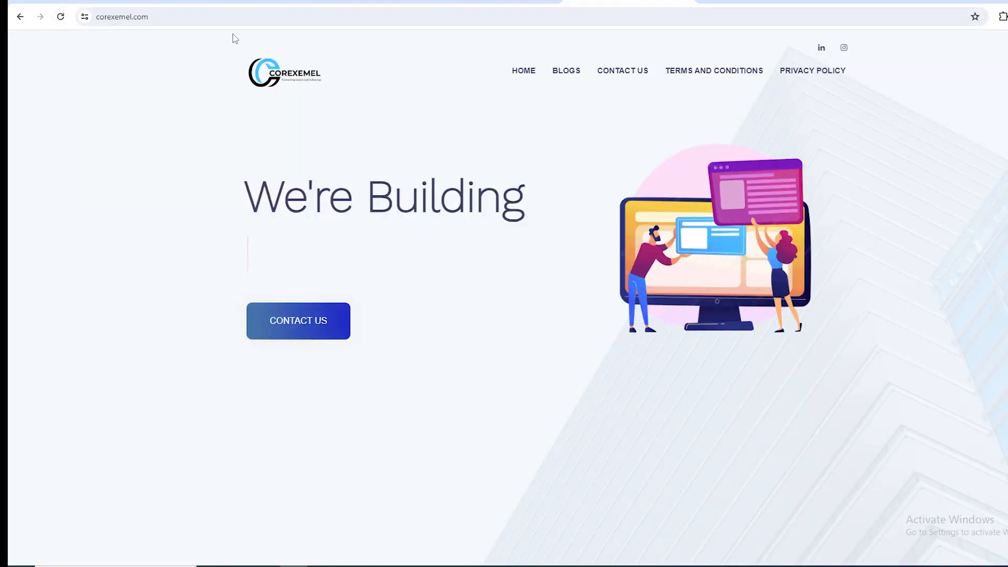
Search the web for twitter, open the X website from the results and highlight its domain name in the address.
left_click(233, 16)
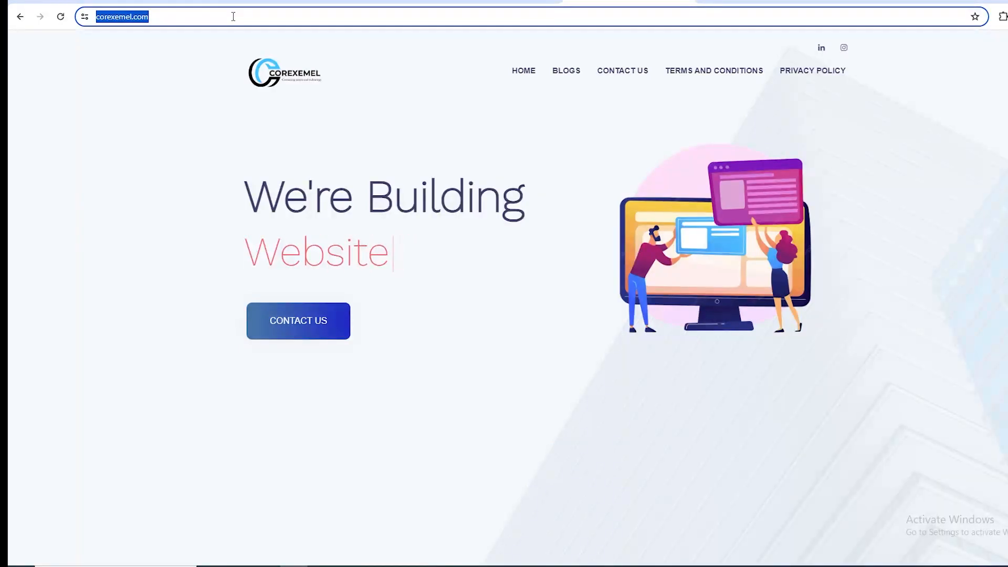
type("twitter")
key("Return")
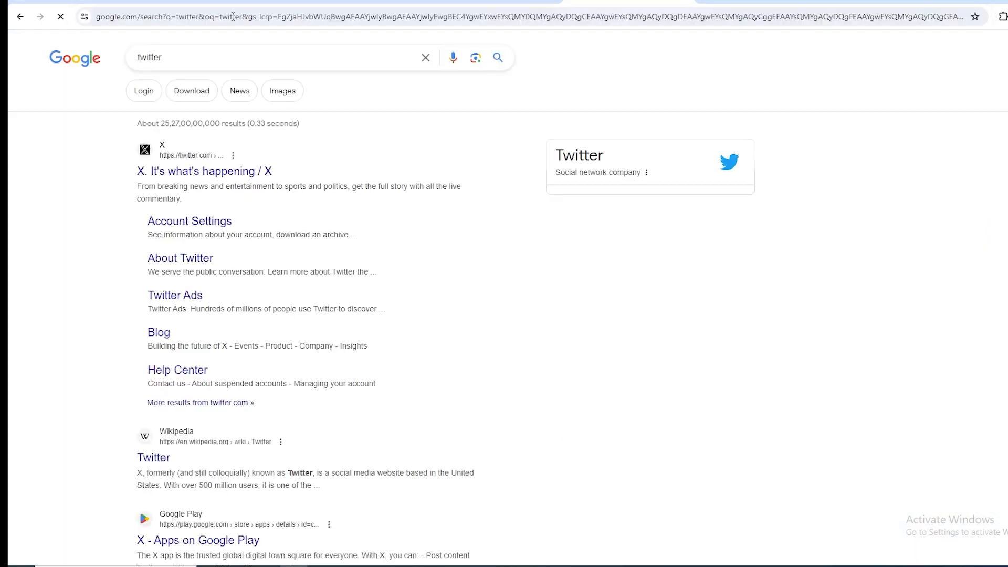
left_click(203, 170)
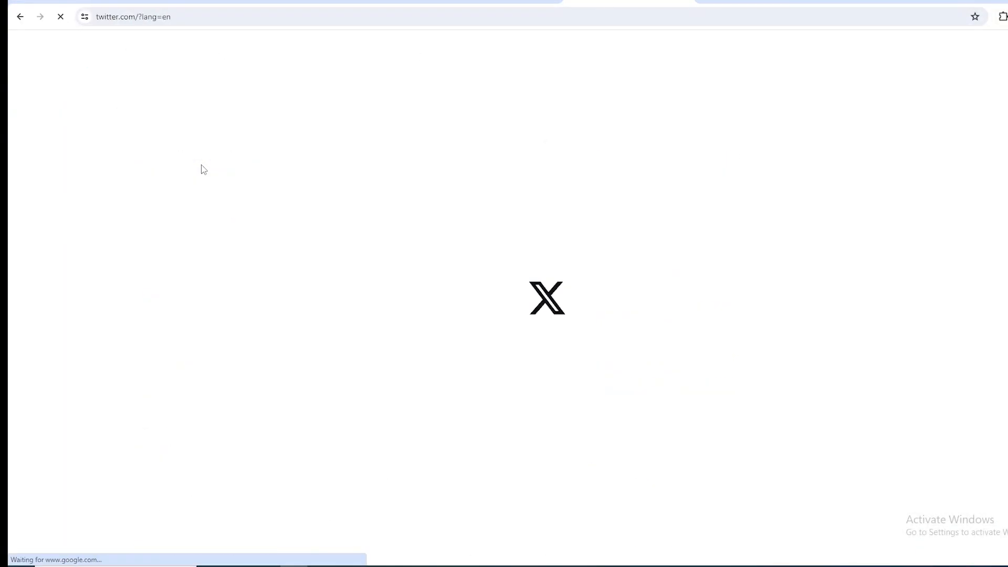
left_click(132, 17)
left_click_drag(131, 17, 97, 19)
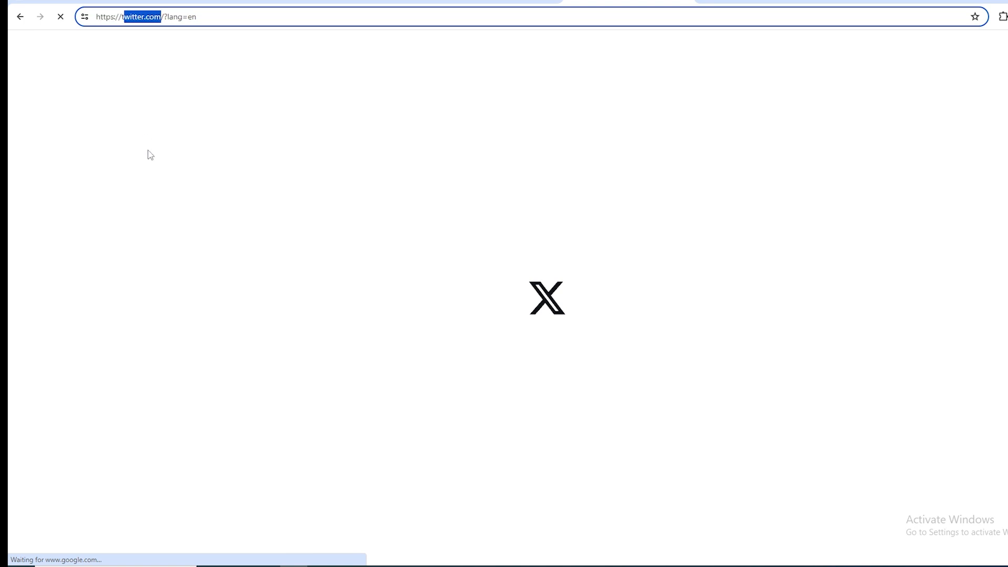
Inspect the X page's network activity, reloading the page, dismissing the Google sign-in prompt and showing requests of all types.
right_click(147, 152)
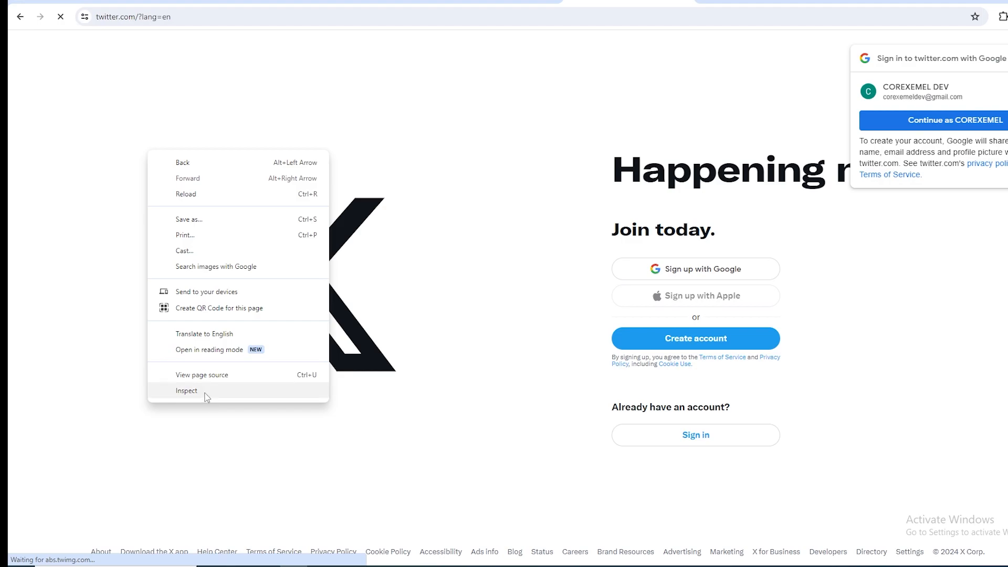
left_click(205, 391)
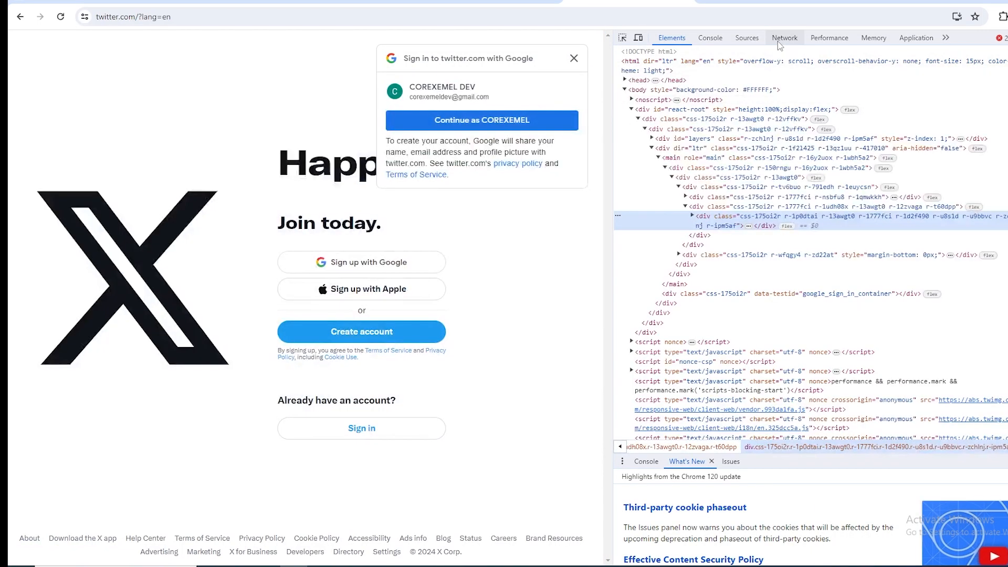
left_click(780, 41)
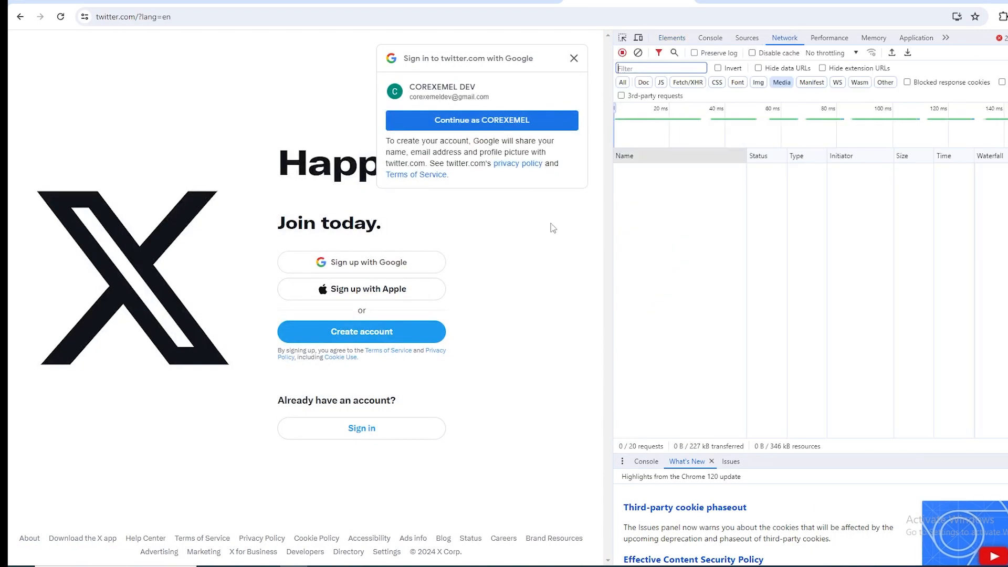
left_click(61, 17)
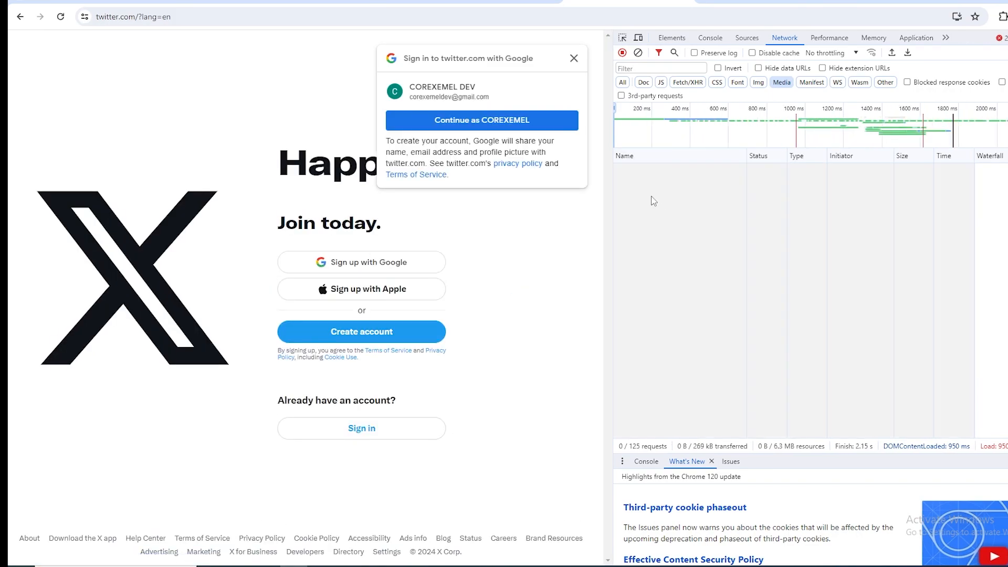
left_click(572, 57)
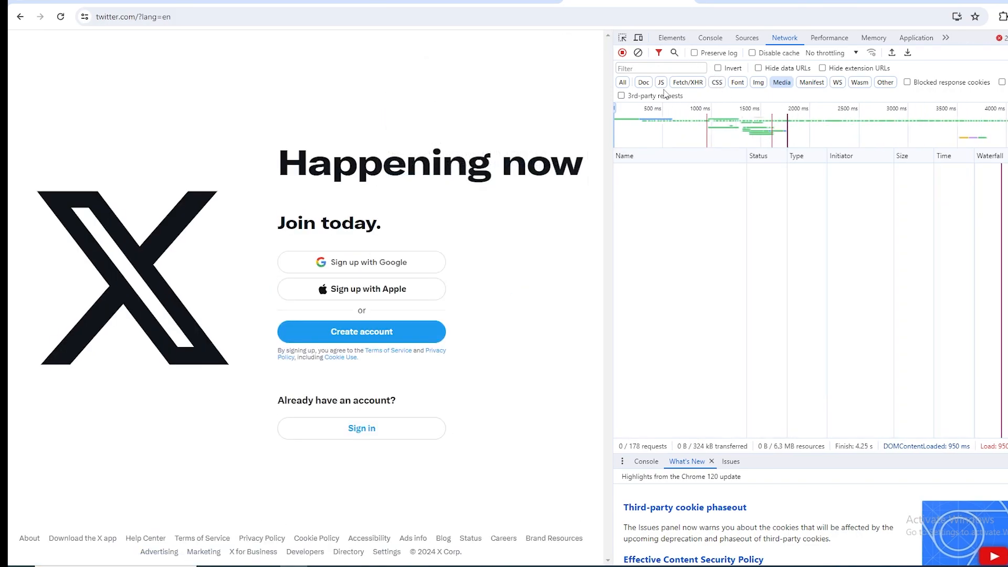
left_click(623, 82)
Open the headers of the page's initial ?lang=en request and examine its remote address.
left_click(656, 187)
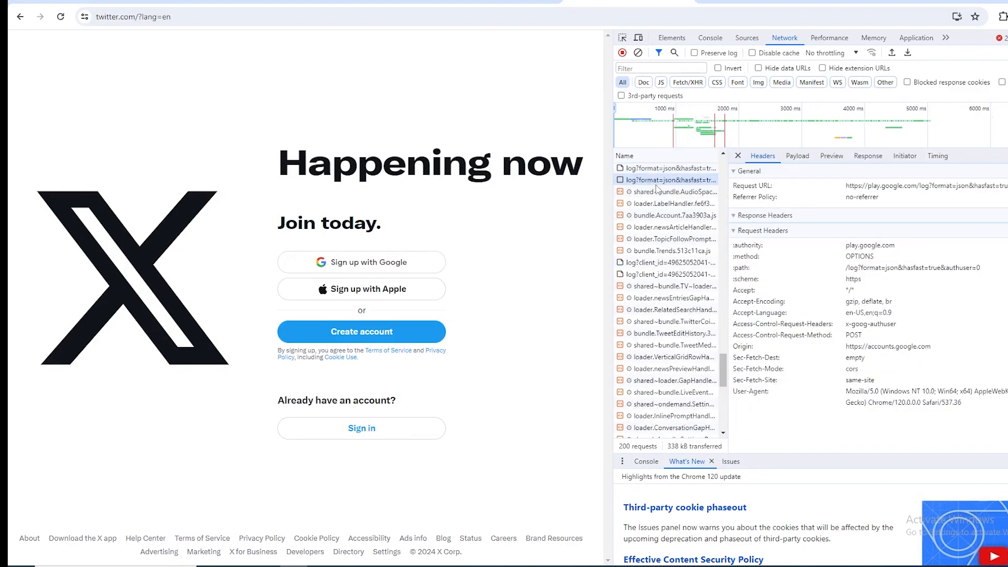
scroll(633, 215, "up", 20)
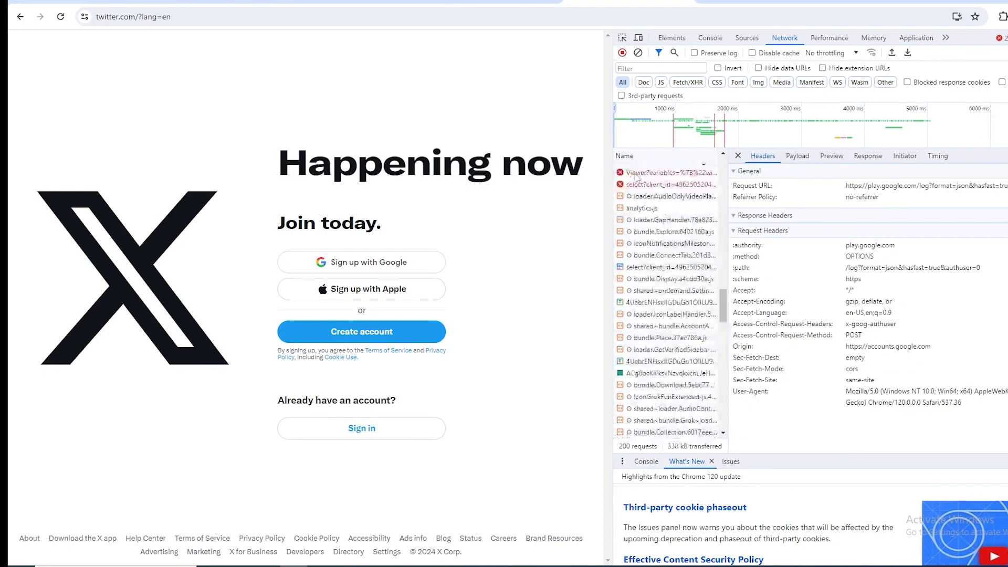
scroll(635, 178, "up", 10)
left_click(637, 170)
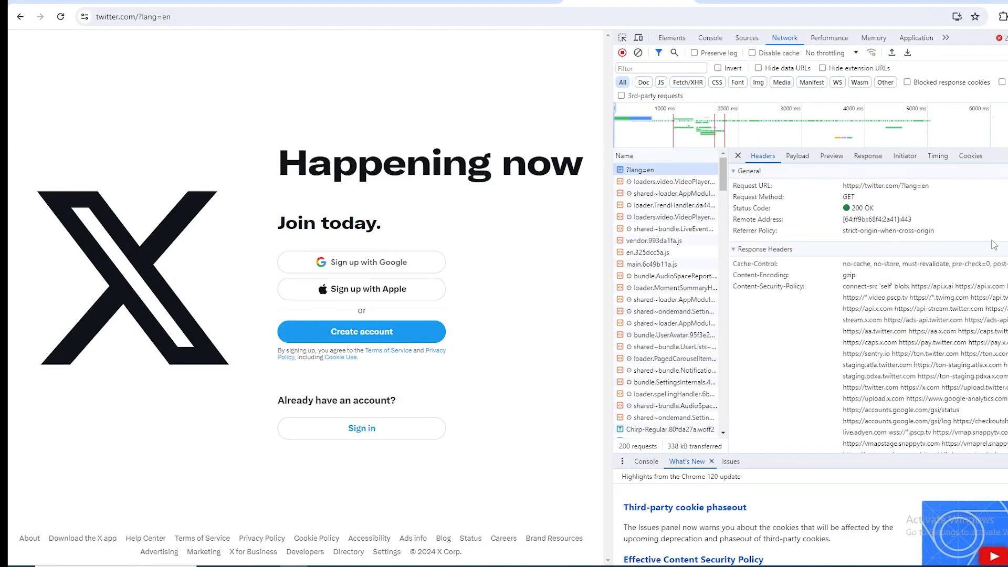
left_click_drag(733, 219, 780, 222)
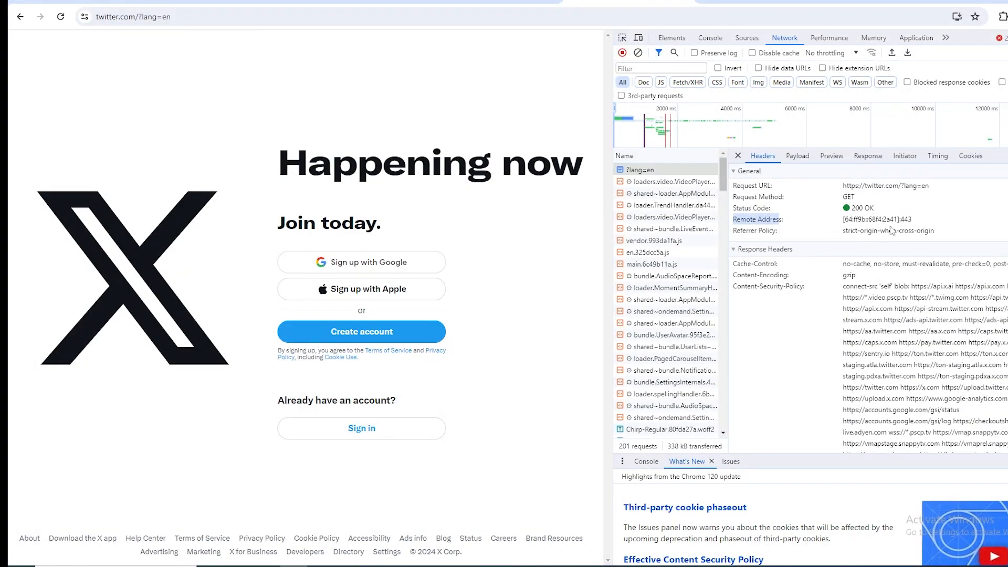
left_click_drag(847, 220, 887, 221)
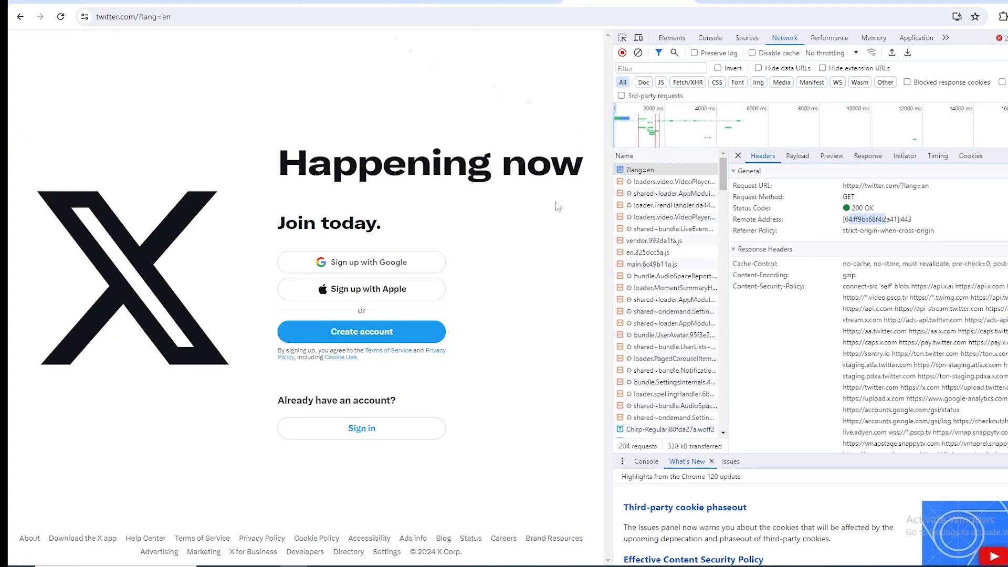
Copy the remote IP address from the request headers into a Notepad note as "64:ff9b::68f4:2a41 -> twitter.com".
left_click(849, 220)
left_click_drag(845, 220, 897, 221)
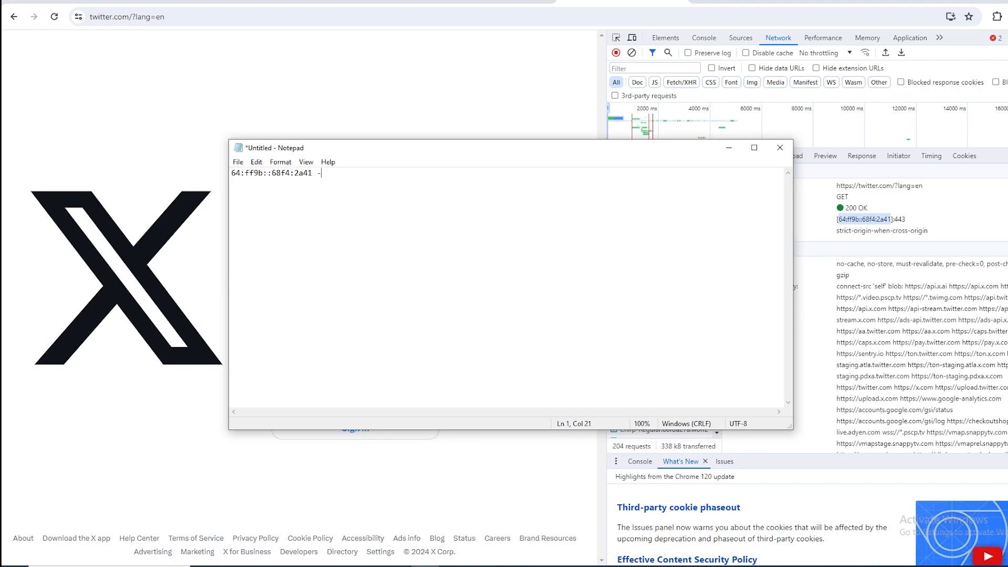
type("i")
Highlight the IP address and the twitter.com domain name in turn in the note to compare them.
left_click_drag(394, 183, 328, 183)
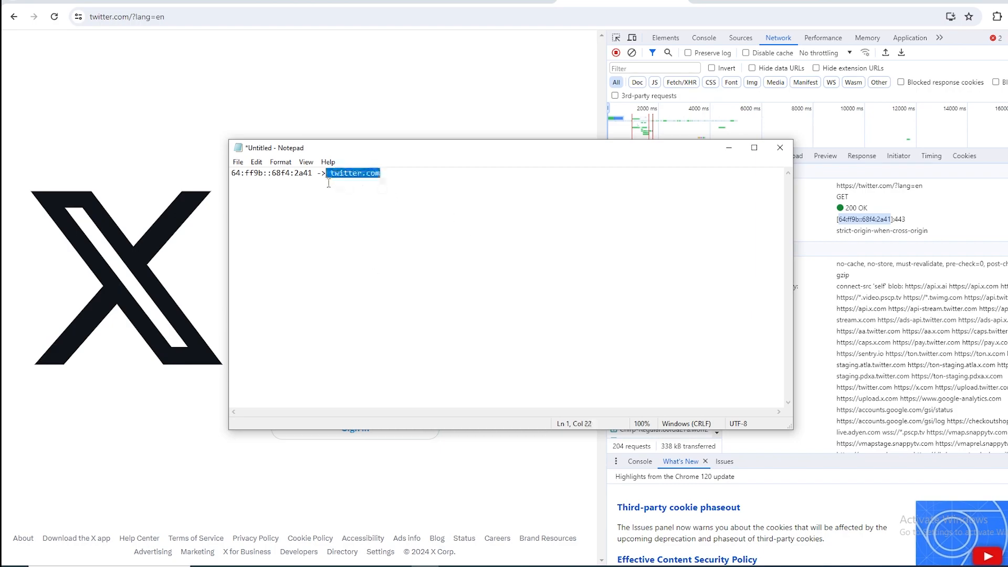
left_click(359, 173)
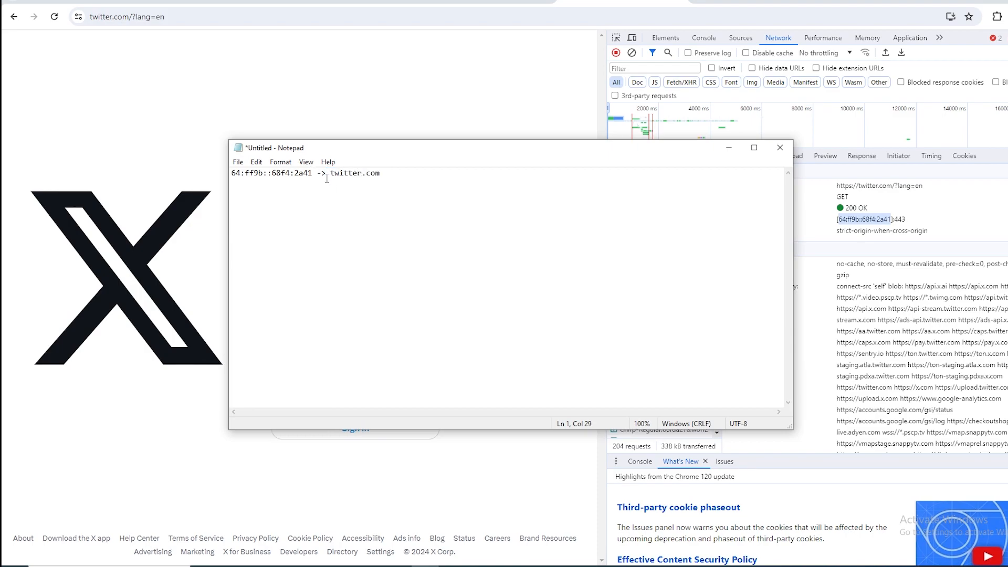
left_click_drag(317, 173, 224, 180)
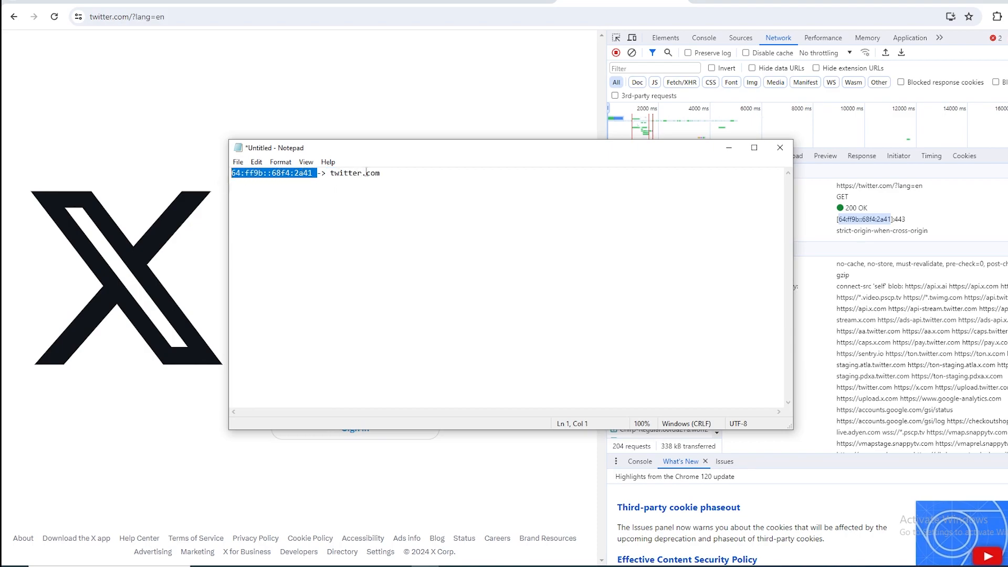
left_click_drag(381, 173, 336, 174)
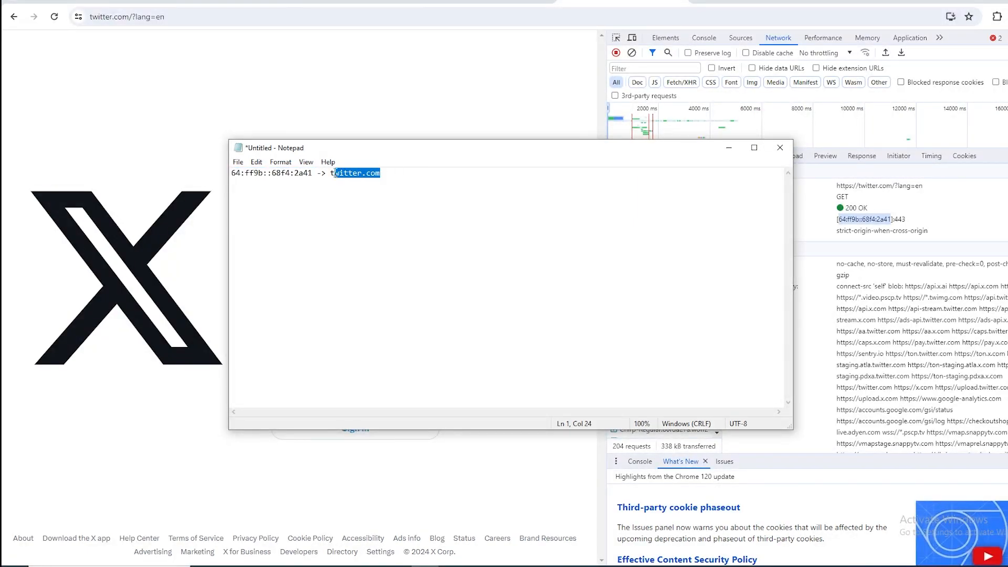
Return to the X page in the browser, reload it and close the developer tools.
left_click(98, 189)
key("F5")
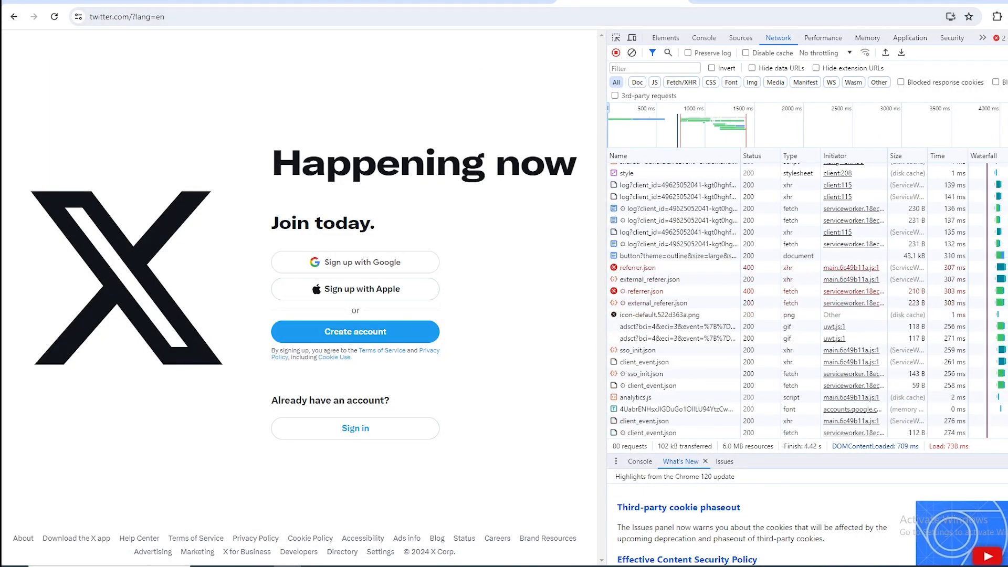
key("F12")
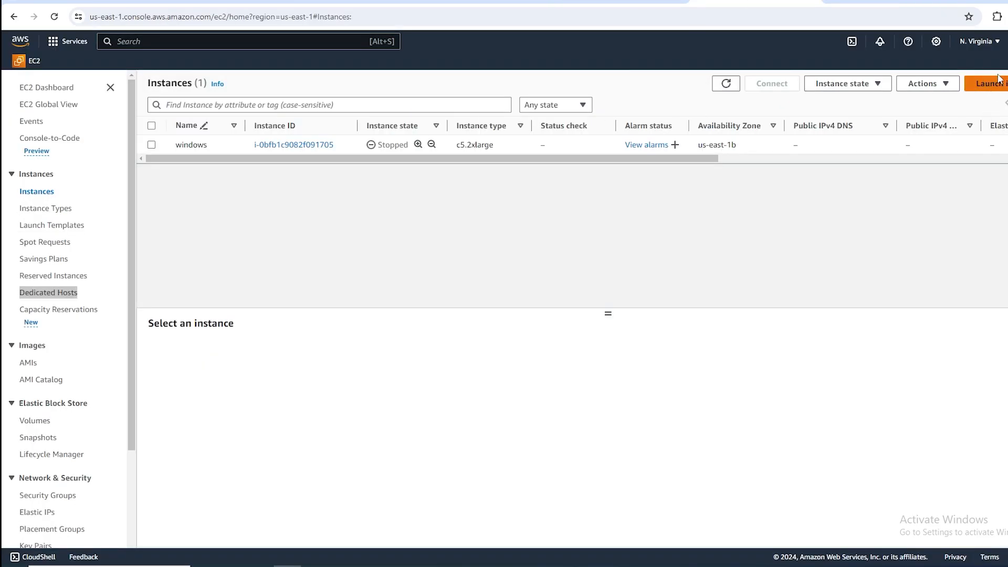
Start launching a new EC2 instance named demo1 and choose Ubuntu as its operating system image.
left_click(989, 83)
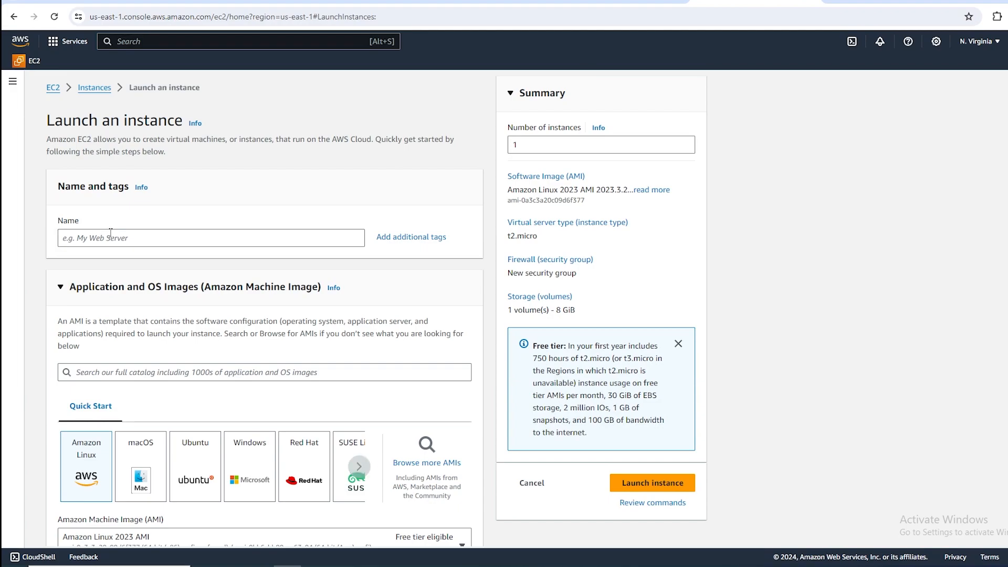
left_click(111, 233)
type("demo1")
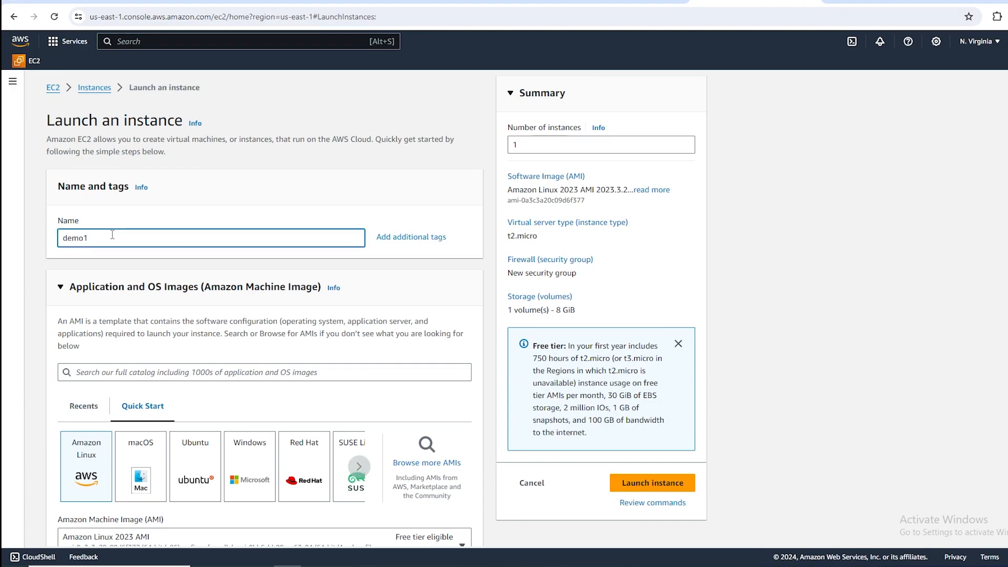
scroll(112, 235, "down", 3)
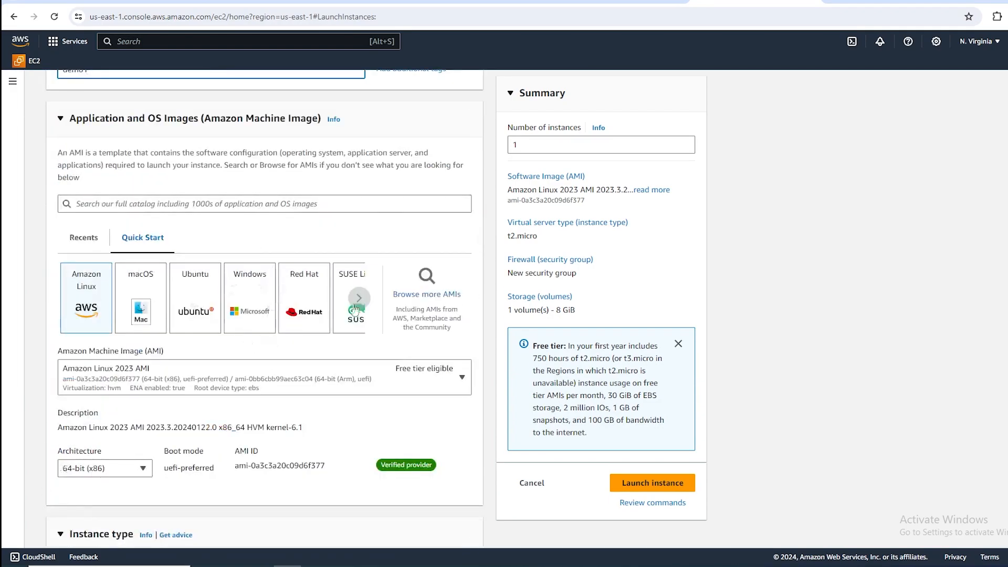
left_click(217, 320)
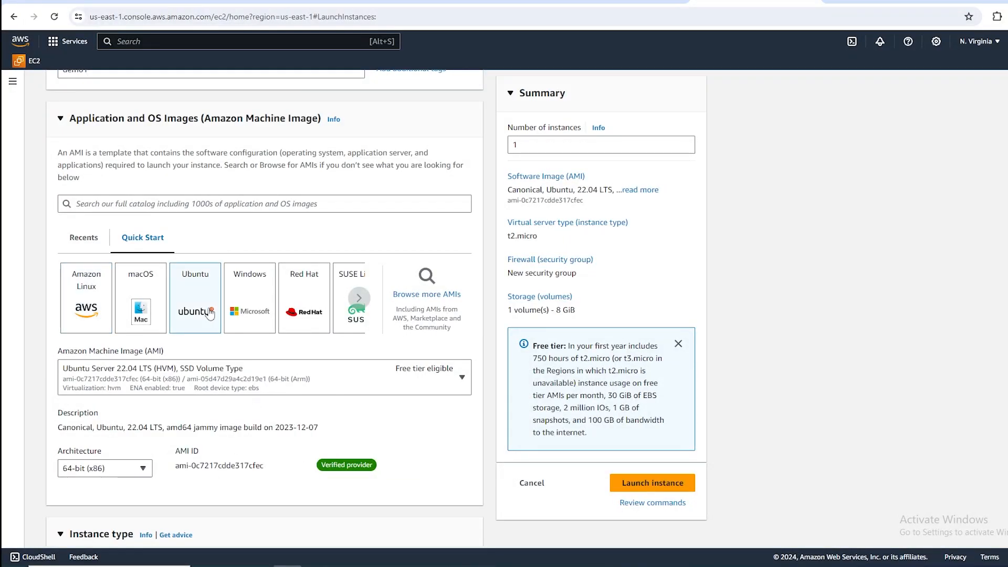
Create a new RSA key pair named demo1 in .pem format for the instance login.
scroll(204, 318, "down", 5)
scroll(338, 287, "down", 2)
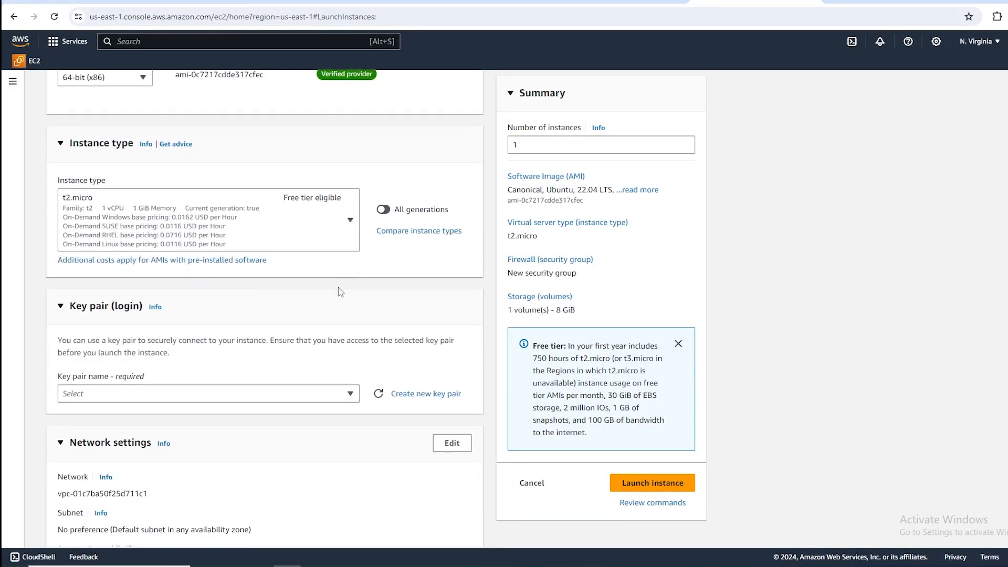
left_click(252, 388)
left_click(252, 388)
left_click(252, 388)
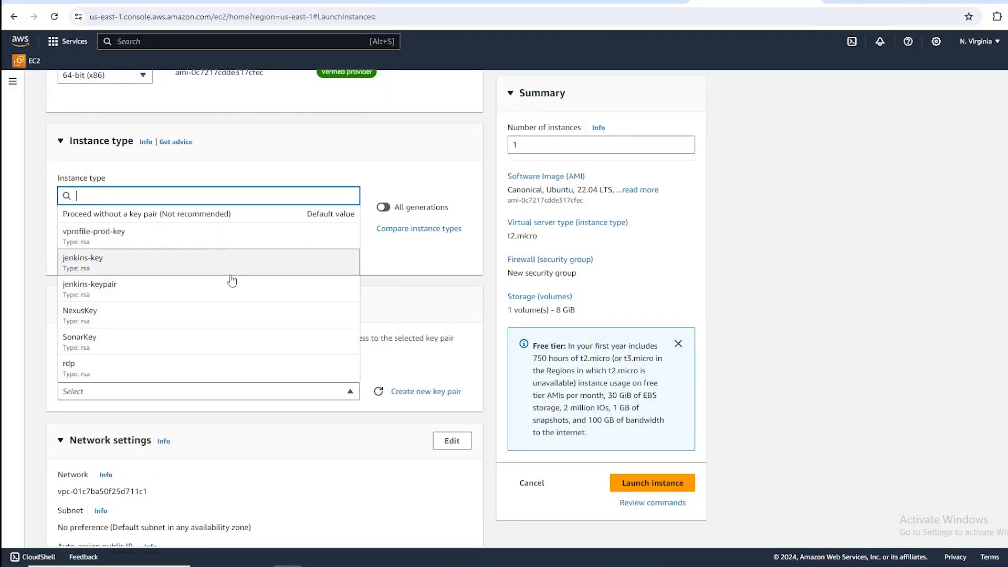
left_click(415, 395)
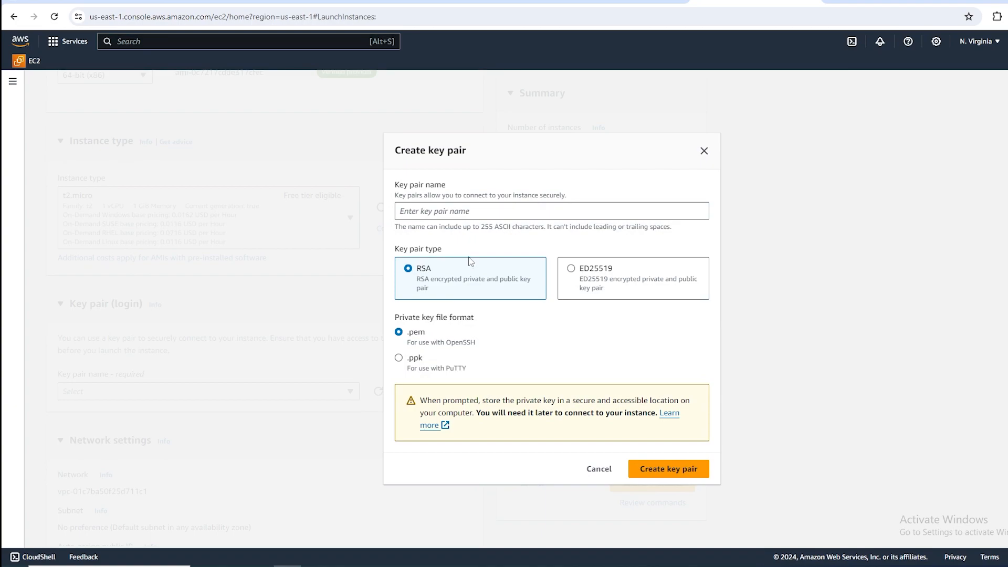
left_click(455, 206)
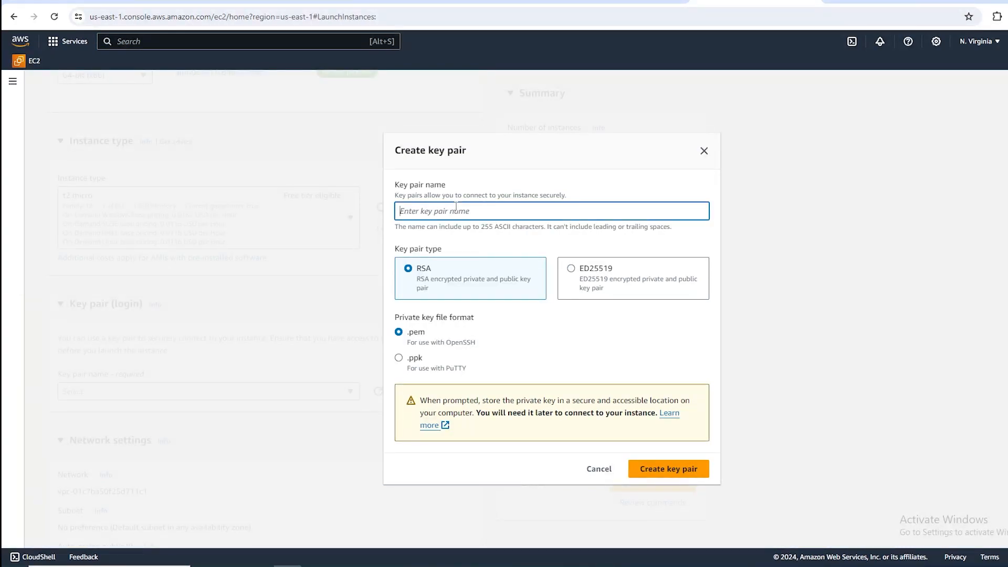
type("ne")
key("BackSpace")
key("BackSpace")
type("dem")
left_click(691, 469)
Allow HTTPS and HTTP traffic from the internet in the instance's new security group.
scroll(154, 346, "down", 5)
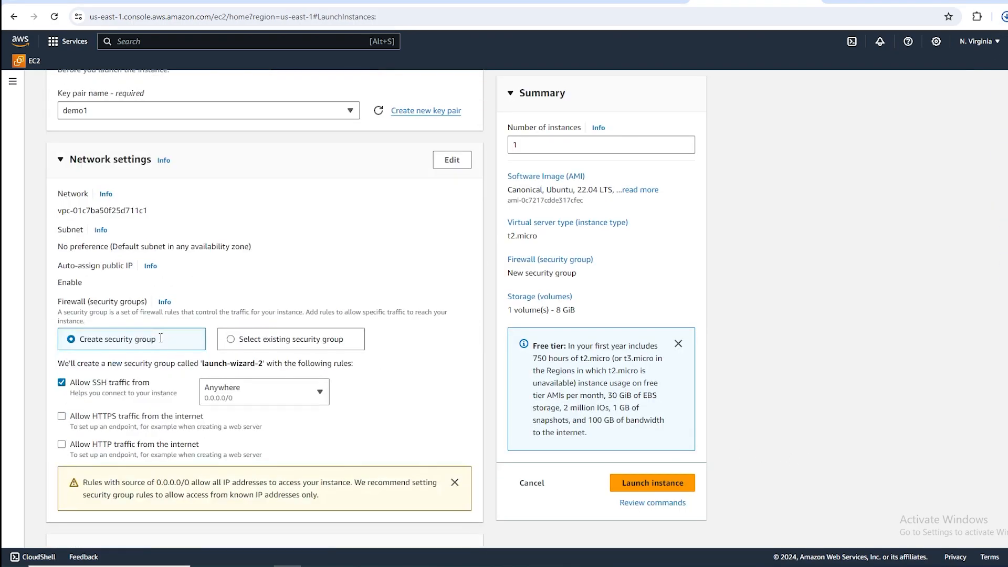
left_click(62, 417)
left_click(62, 445)
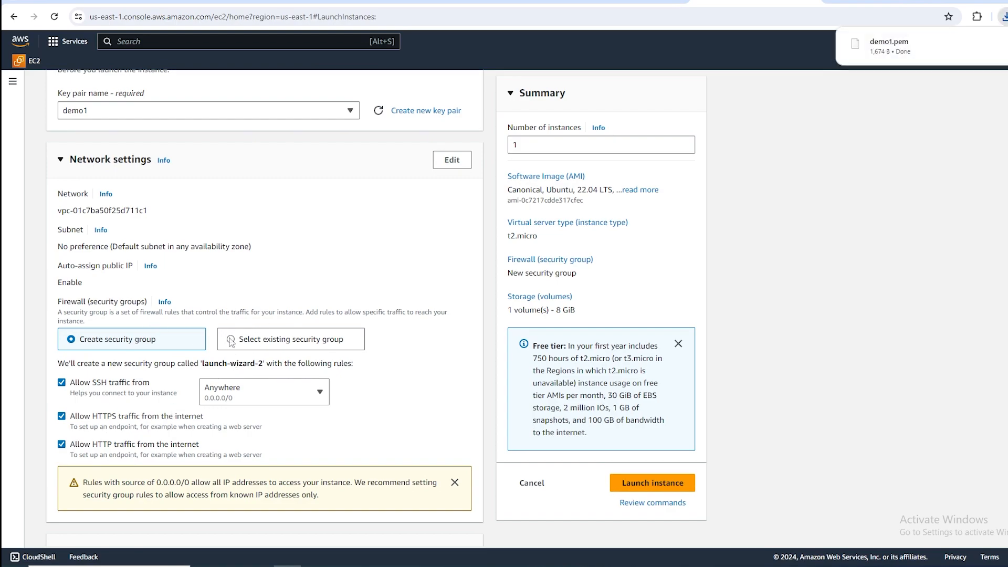
scroll(184, 224, "up", 2)
scroll(185, 224, "down", 6)
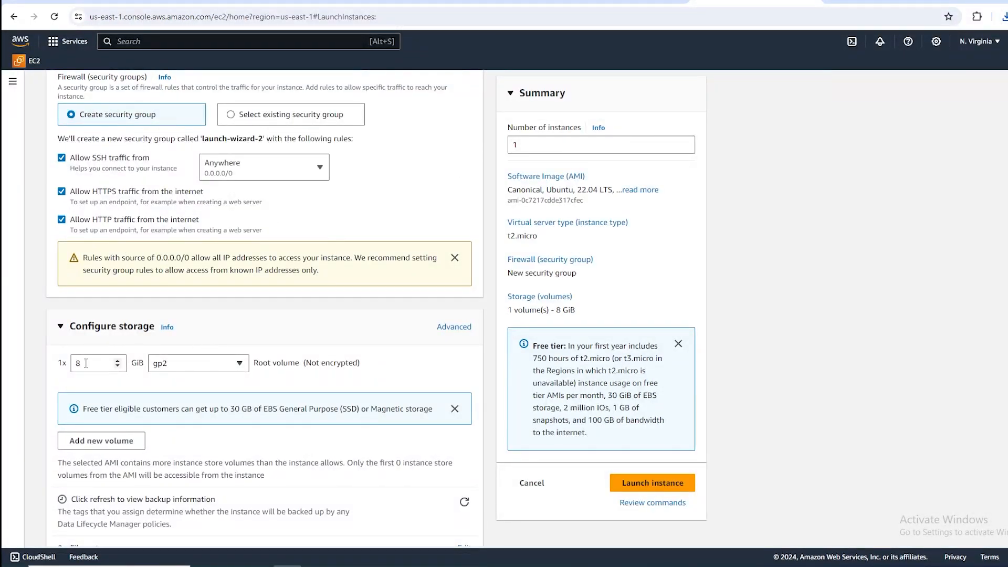
Set the root volume size to 80 GiB and launch the instance.
scroll(85, 363, "down", 1)
left_click(99, 311)
type("0")
scroll(102, 315, "down", 1)
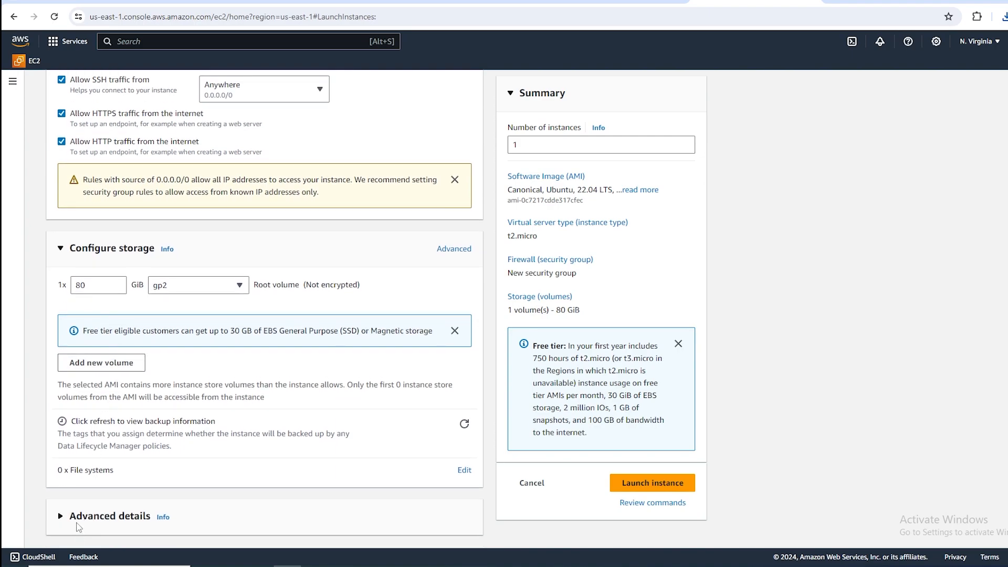
scroll(394, 325, "up", 10)
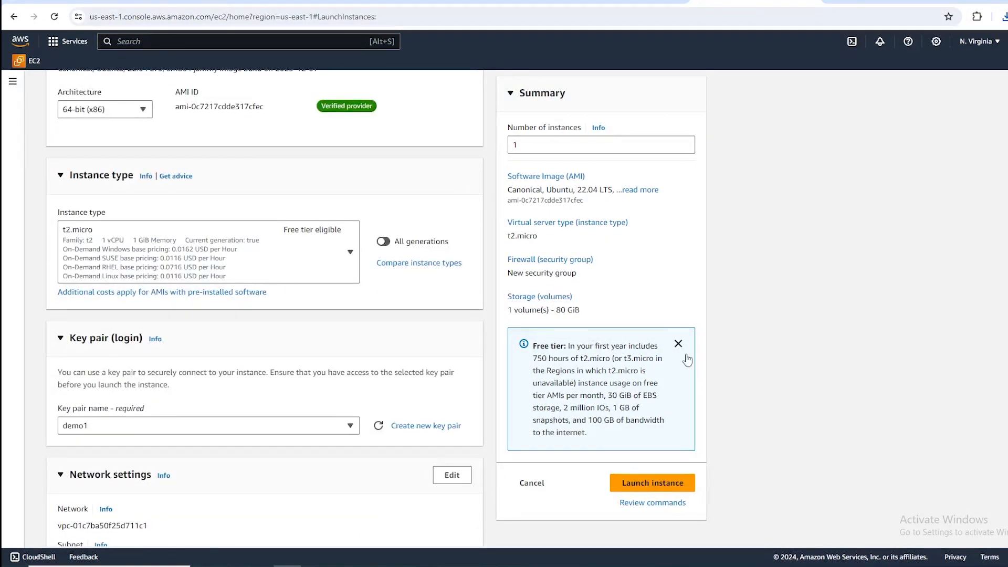
left_click(654, 483)
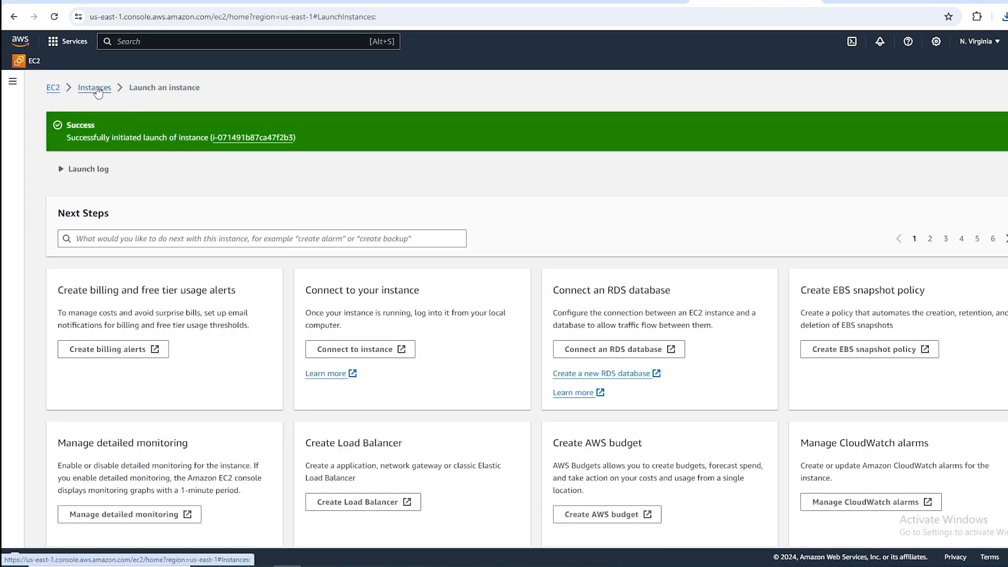
Return to the EC2 instances list, reload it and select the demo1 instance by its state to check it.
left_click(98, 93)
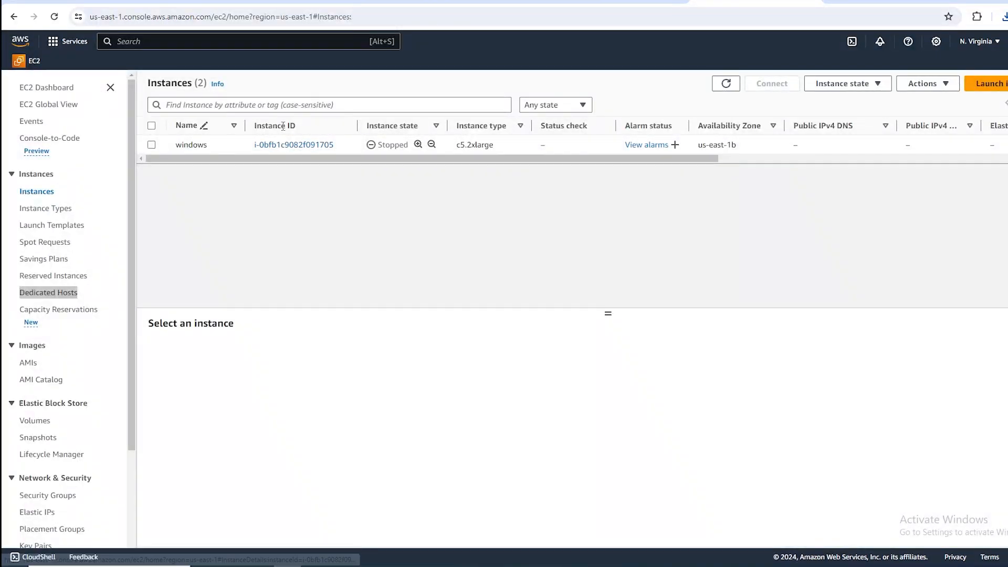
left_click(55, 17)
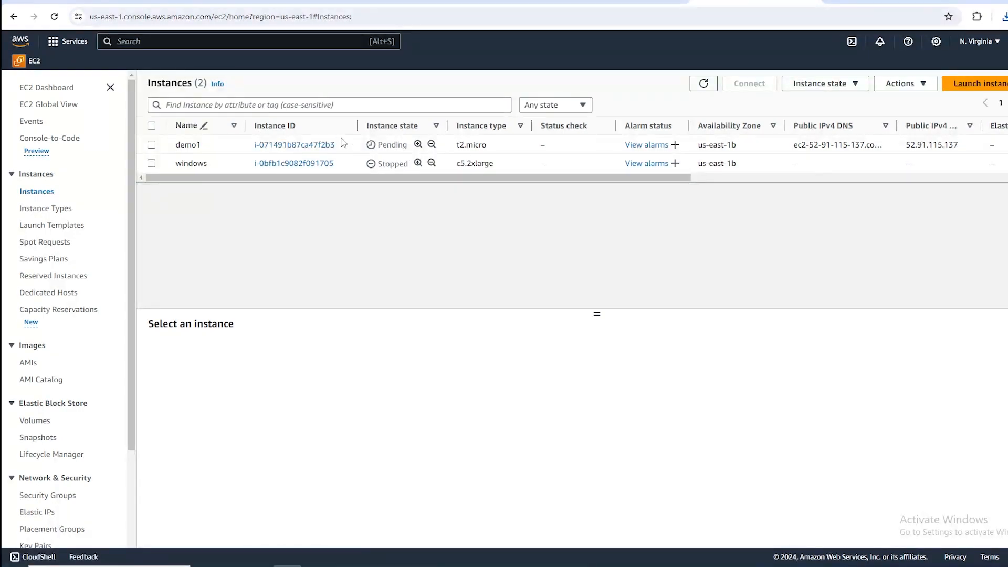
left_click_drag(381, 139, 404, 144)
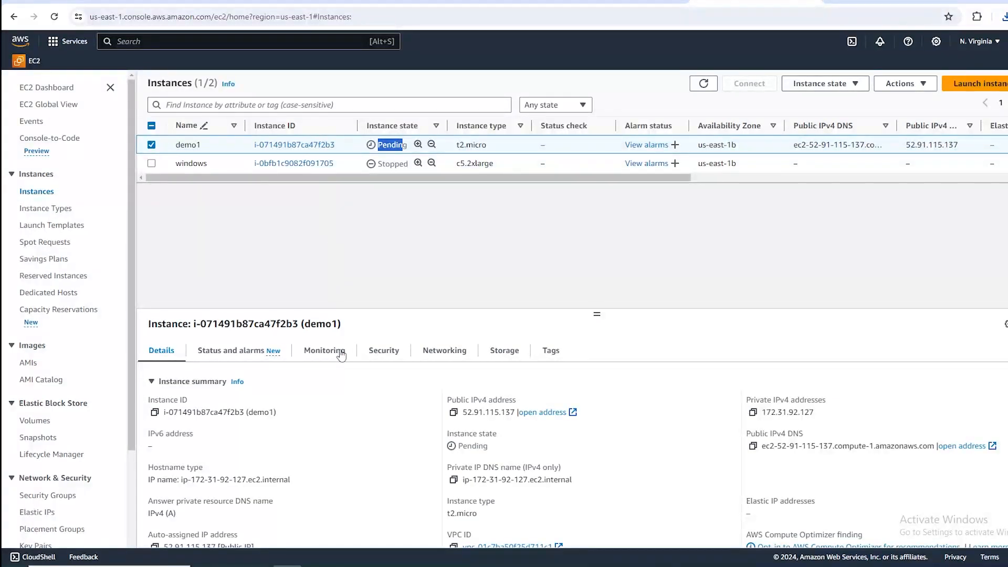
Switch to the Hostinger window and open the management page of the thezishan.in domain from the domains list.
mouse_move(398, 564)
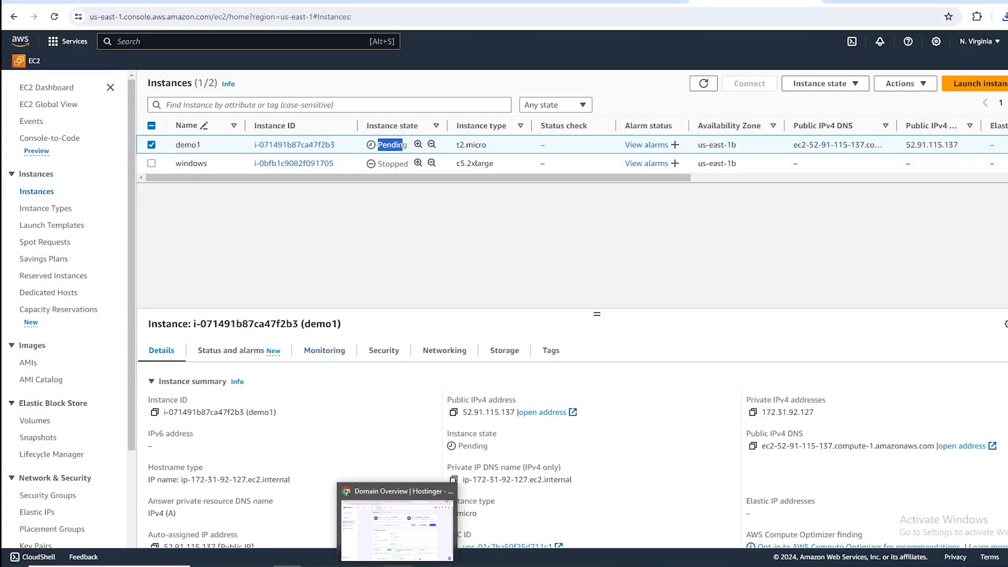
left_click(398, 530)
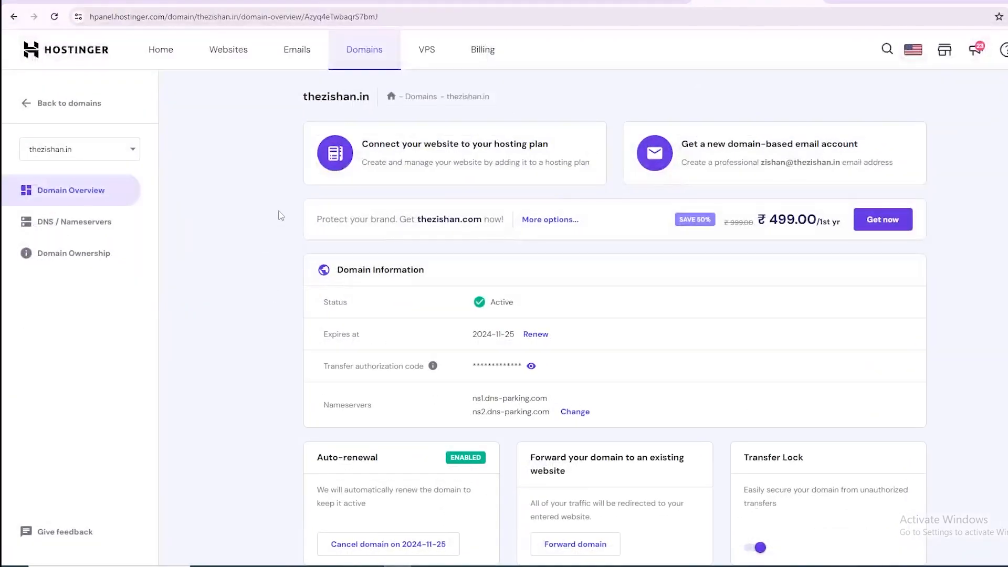
left_click(162, 52)
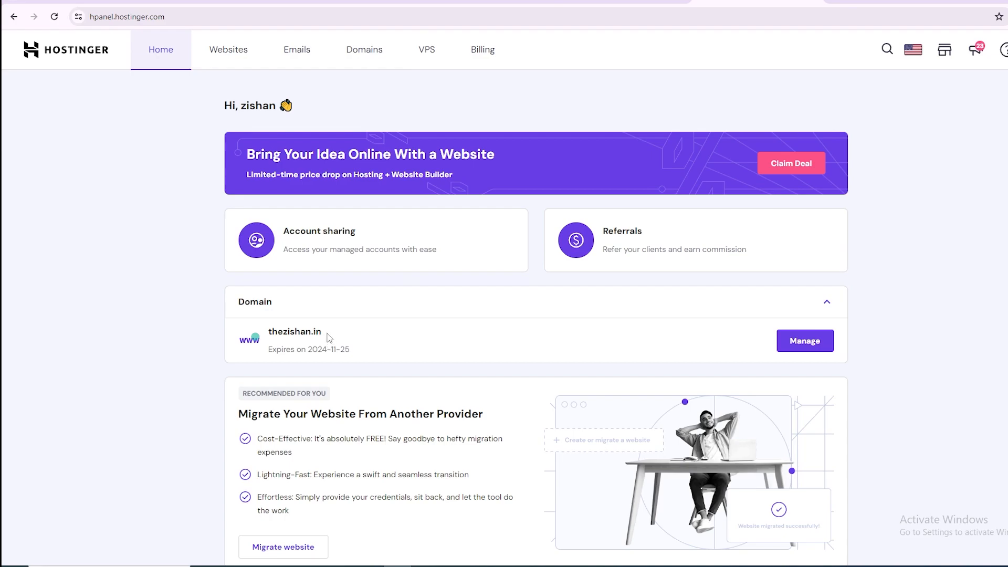
left_click_drag(320, 332, 261, 340)
left_click(384, 53)
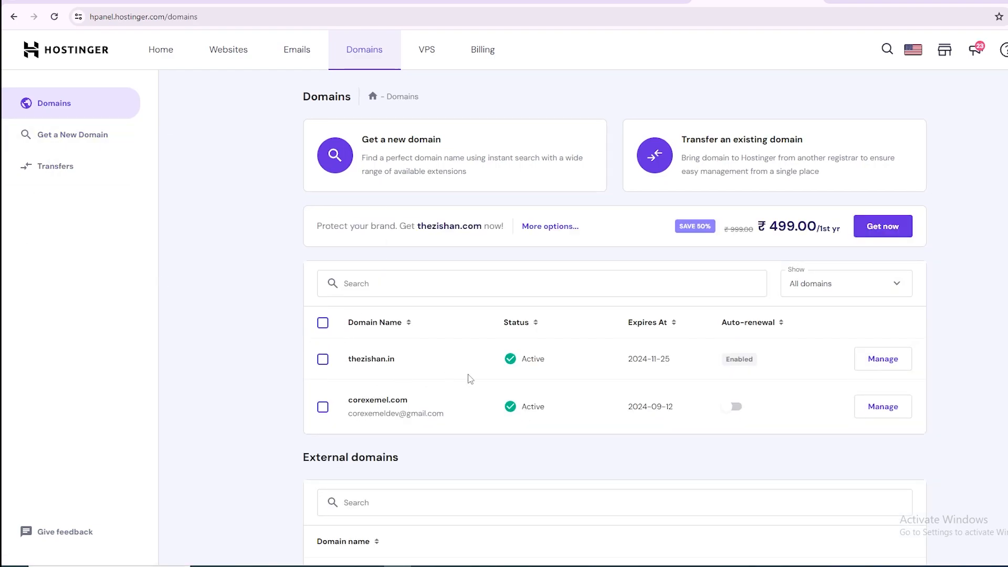
left_click_drag(376, 362, 346, 361)
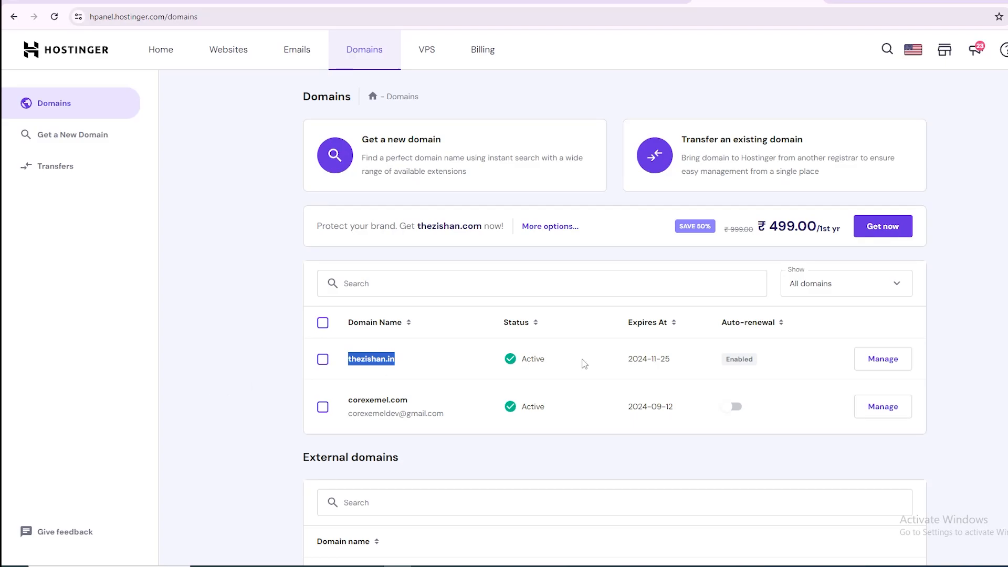
left_click(865, 352)
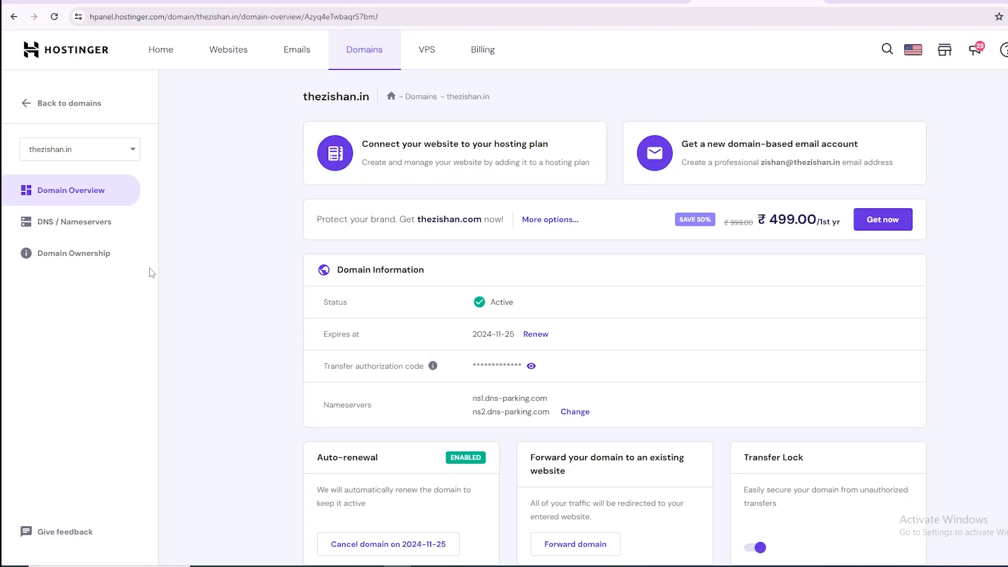
Open the DNS and nameserver settings of thezishan.in and examine the nameservers and existing DNS records.
left_click(84, 230)
scroll(366, 369, "down", 2)
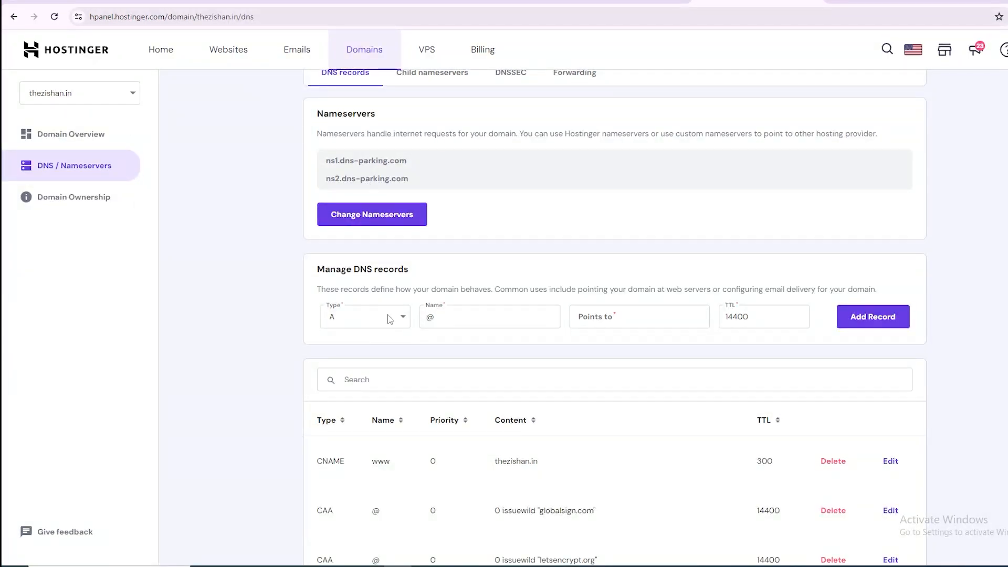
scroll(389, 318, "down", 3)
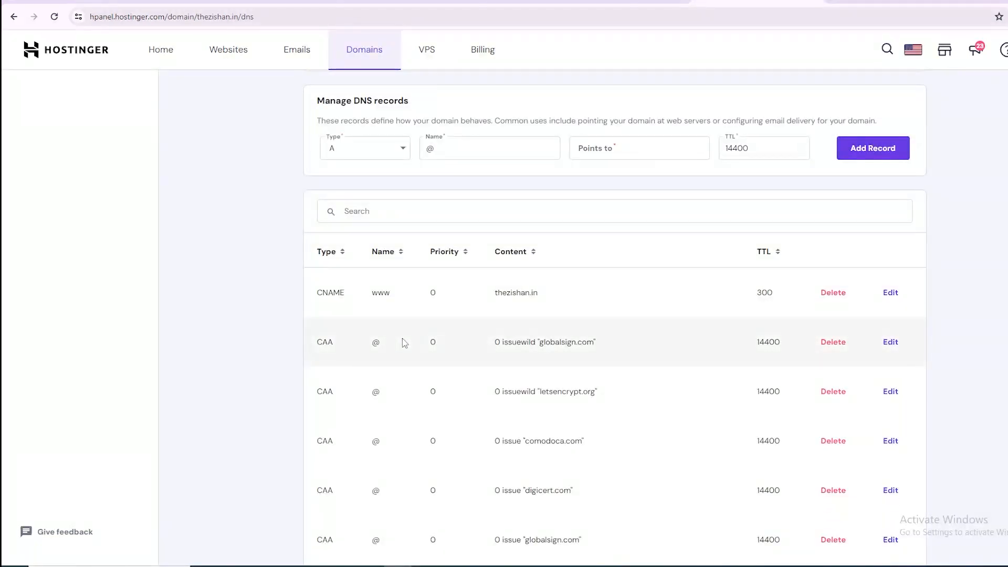
left_click_drag(554, 296, 474, 303)
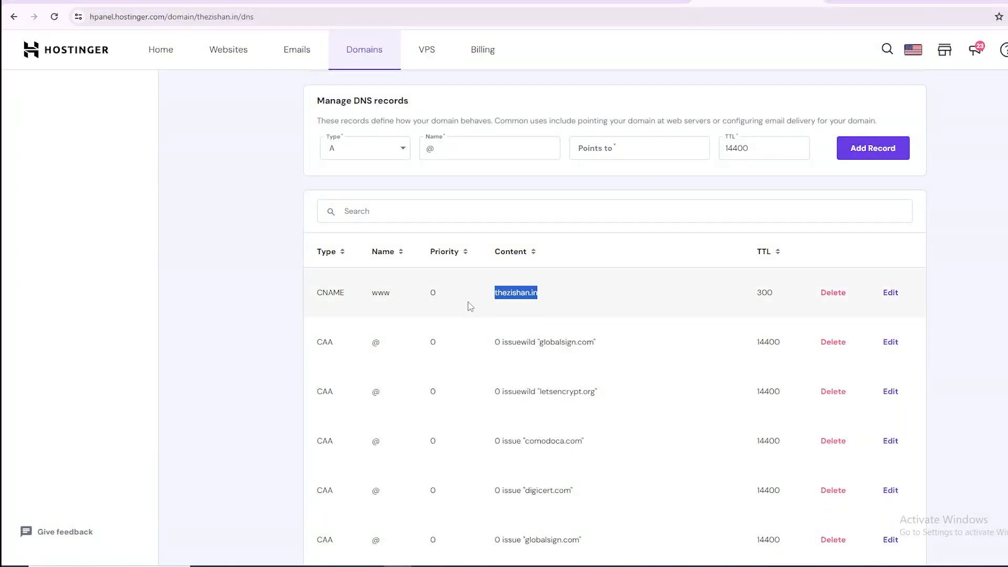
left_click(679, 291)
scroll(405, 283, "down", 5)
scroll(414, 283, "up", 7)
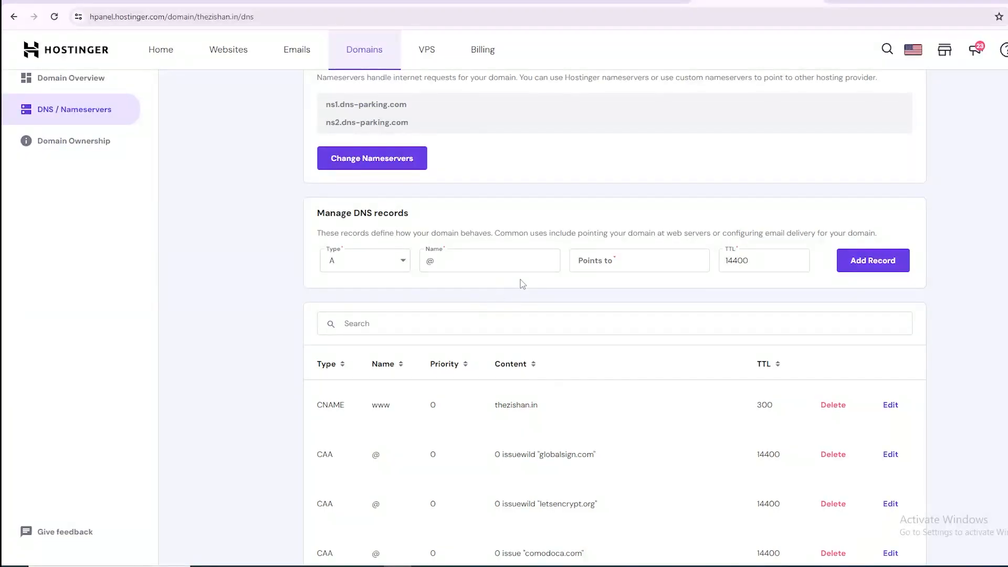
scroll(418, 288, "down", 4)
scroll(538, 219, "up", 2)
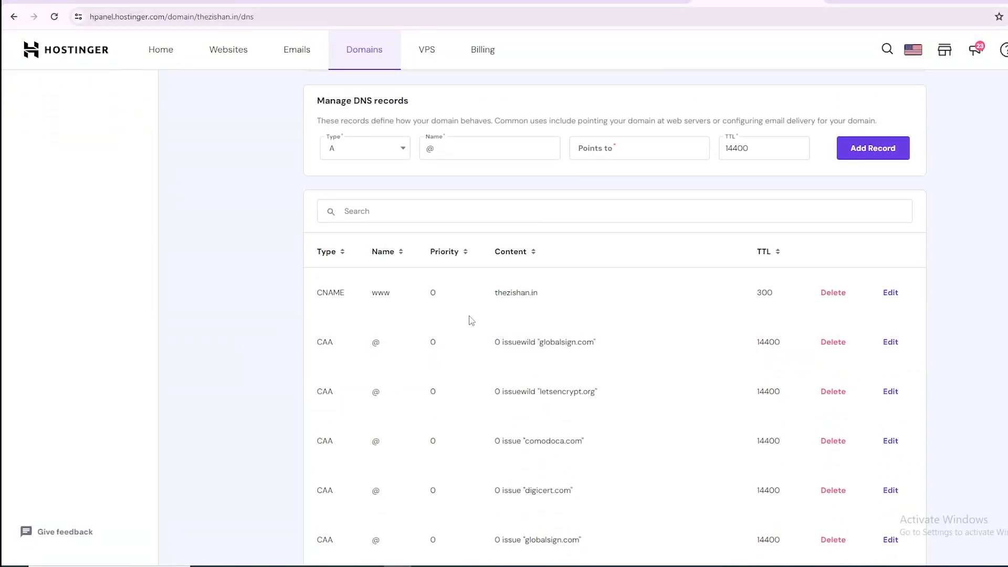
scroll(409, 247, "up", 3)
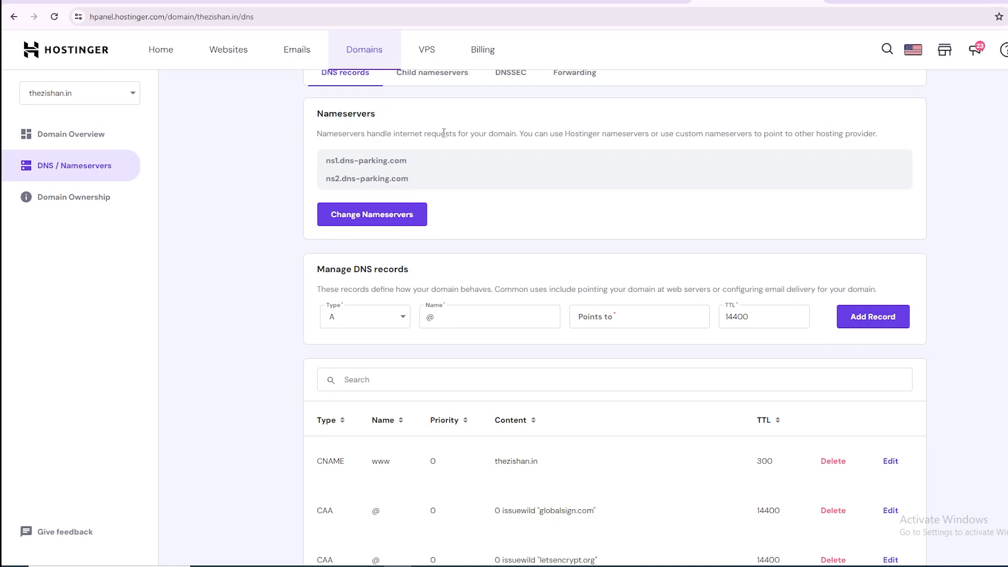
scroll(443, 131, "up", 2)
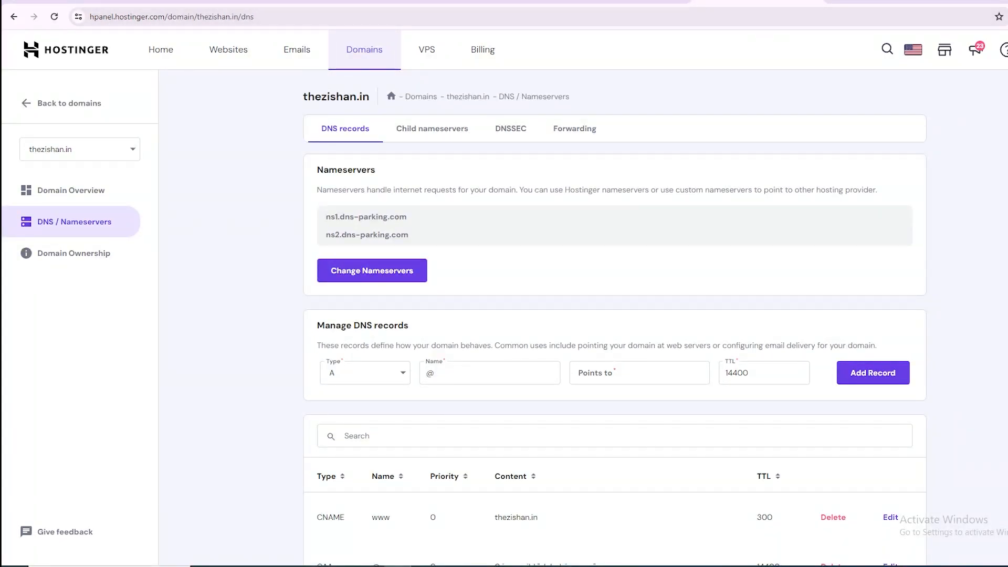
Try to load the address thezisha.in in a new browser tab.
key("ctrl+t")
type("thezisha.in")
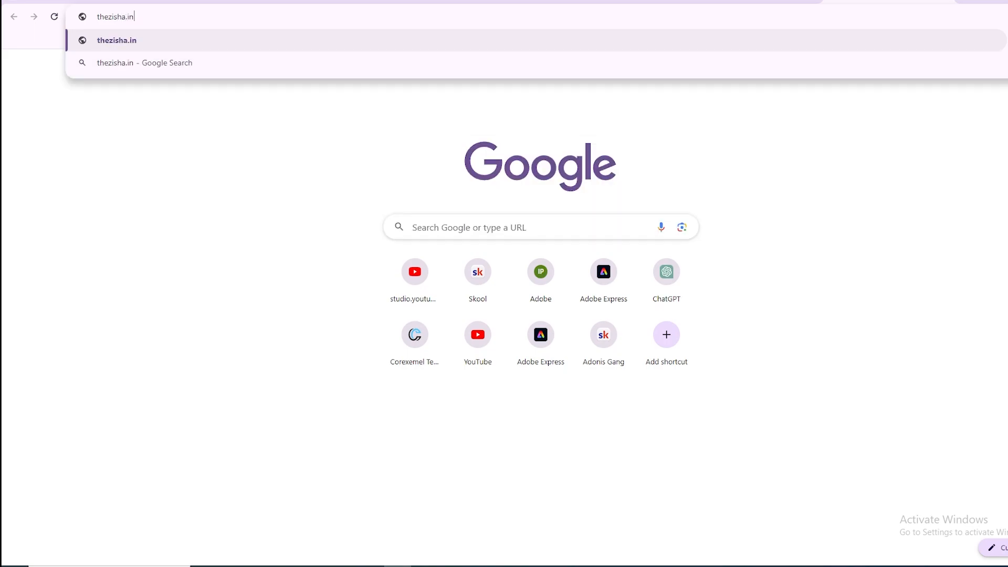
key("Return")
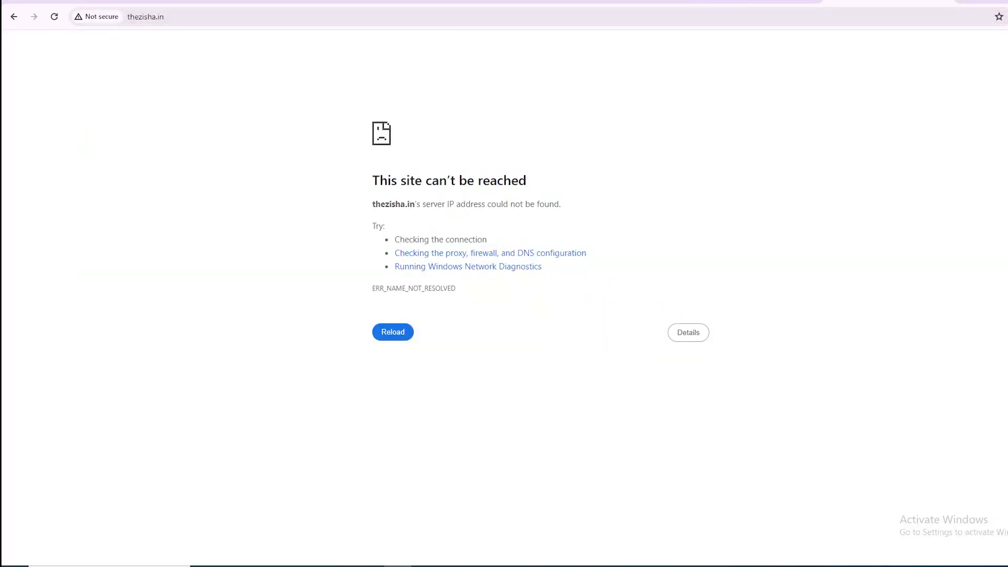
Correct the address to thezishan.in, load it and highlight the welcome text on the domain's page.
left_click(152, 13)
left_click(109, 16)
left_click(121, 16)
type("n")
key("Return")
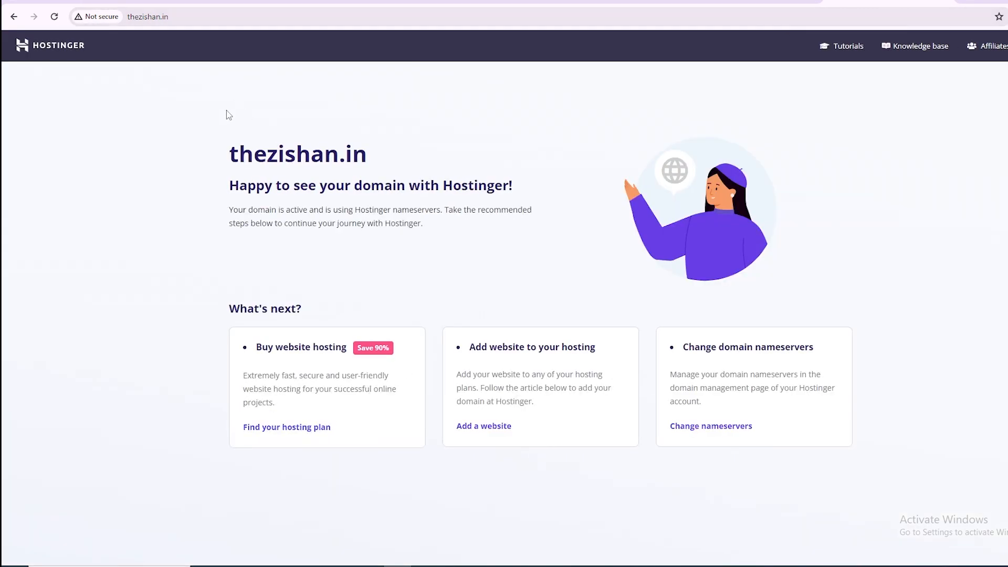
left_click_drag(52, 102, 478, 166)
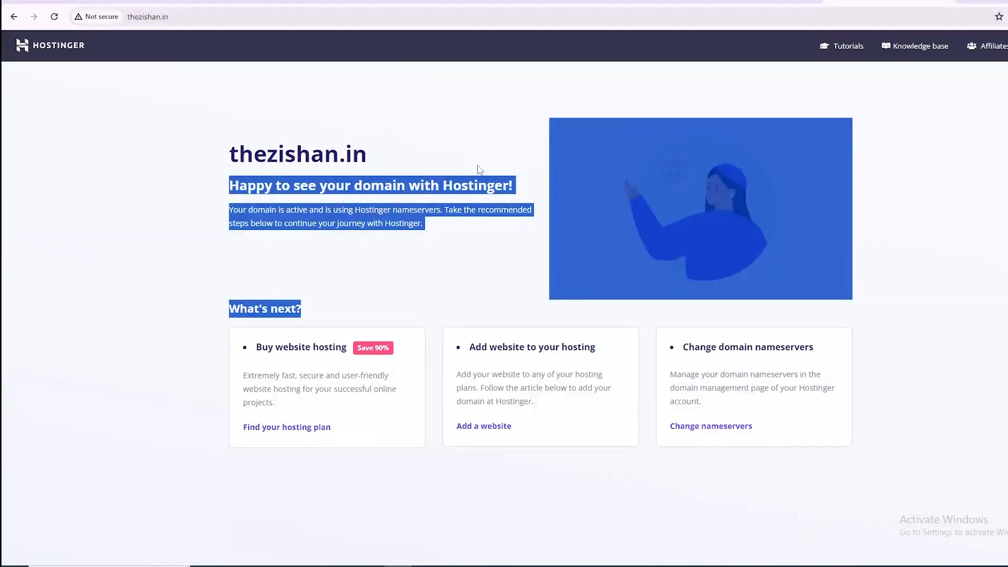
left_click(126, 167)
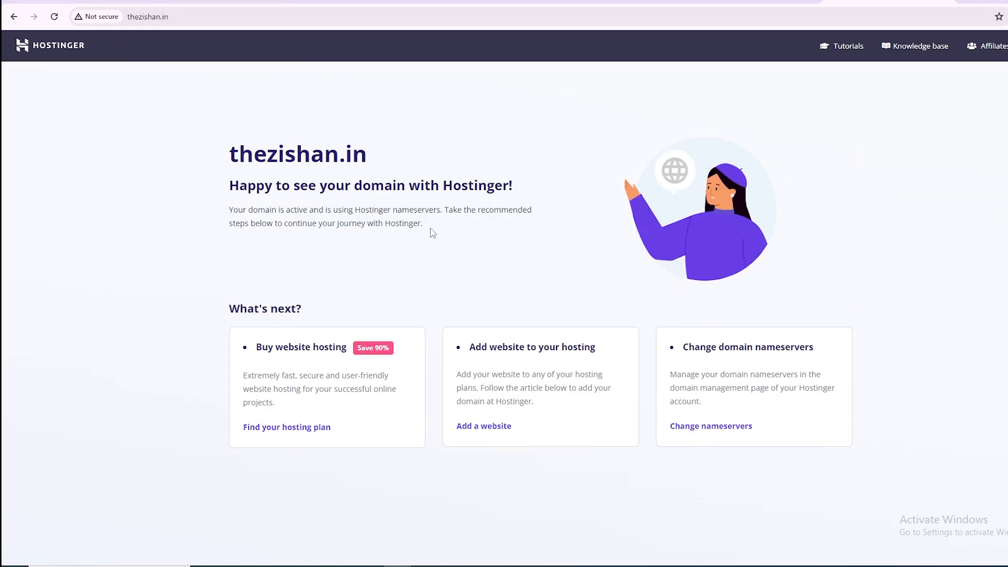
Highlight the nameserver message and the thezishan.in heading on the domain's welcome page.
left_click_drag(225, 217, 426, 221)
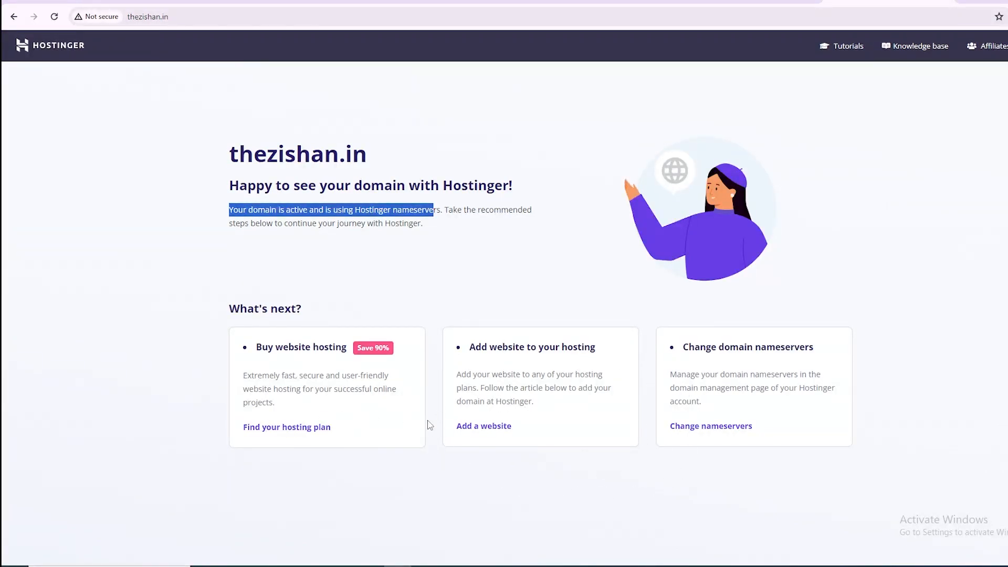
left_click(237, 149)
left_click_drag(236, 148, 377, 164)
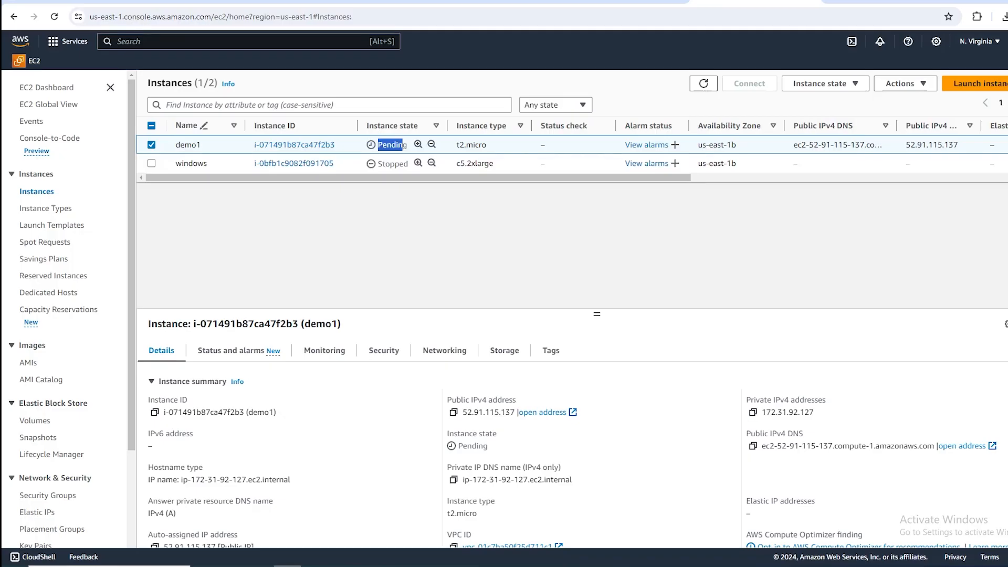
Refresh the EC2 instances list, open demo1, copy its public IP address and connect with EC2 Instance Connect as ubuntu.
key("F5")
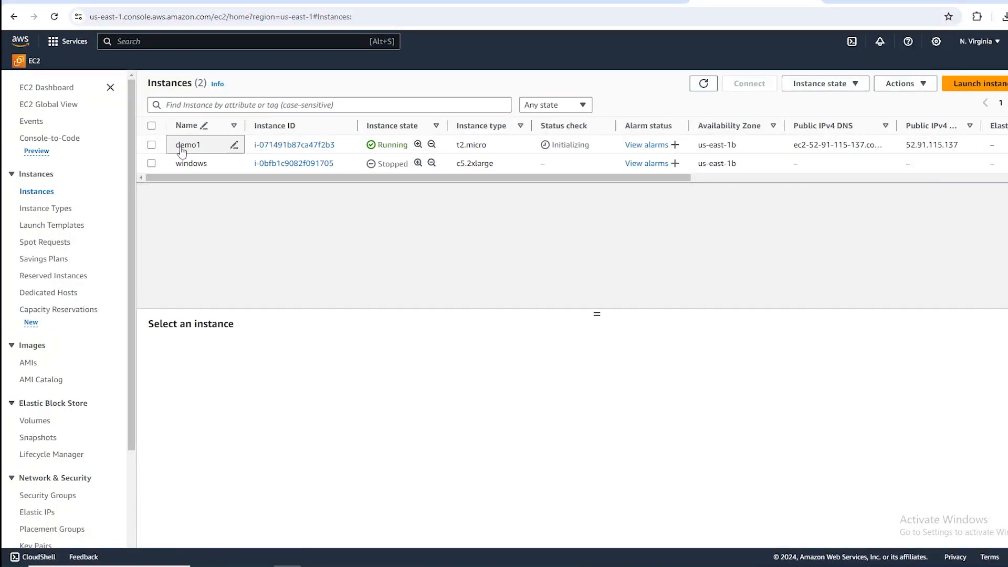
left_click(306, 148)
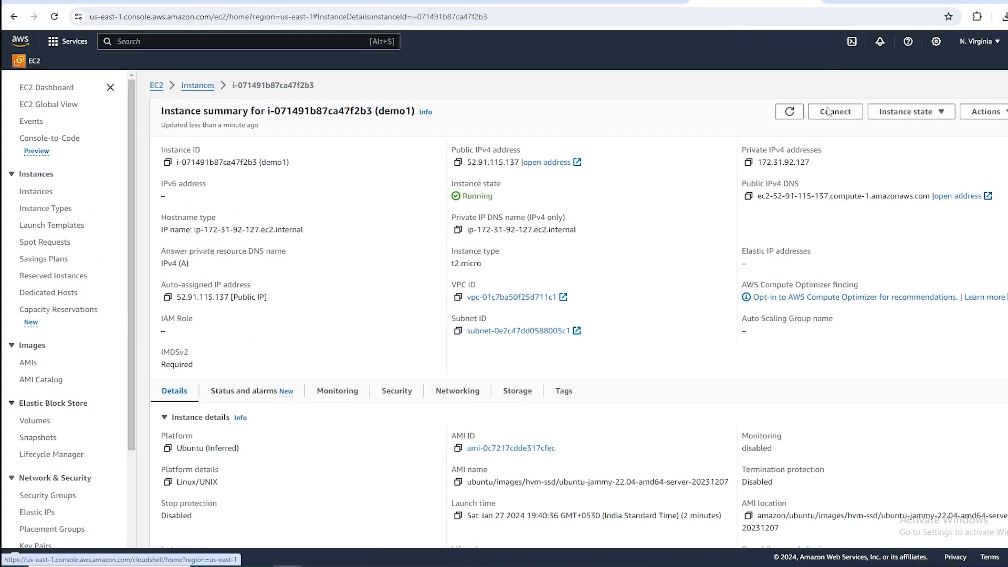
left_click(856, 113)
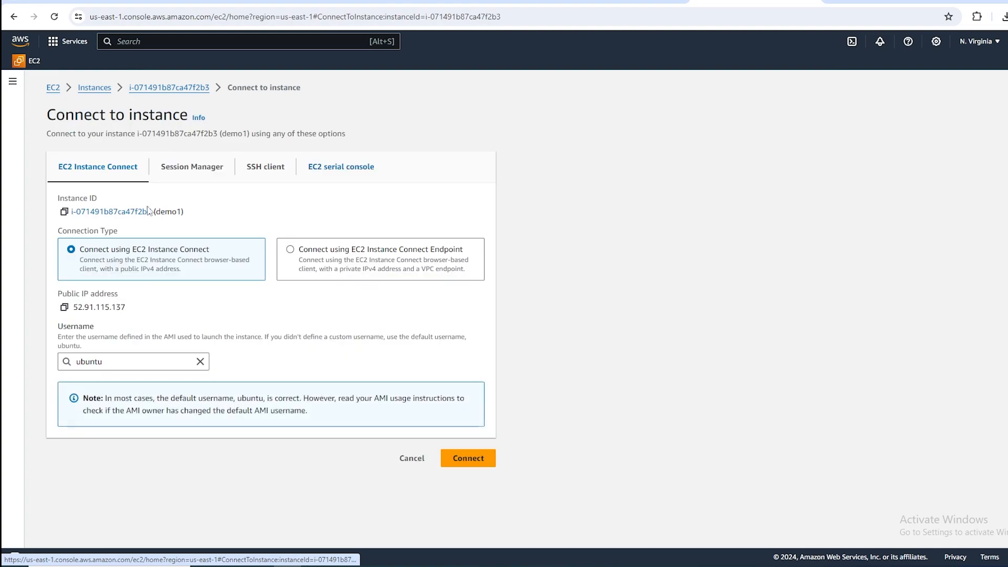
left_click(65, 310)
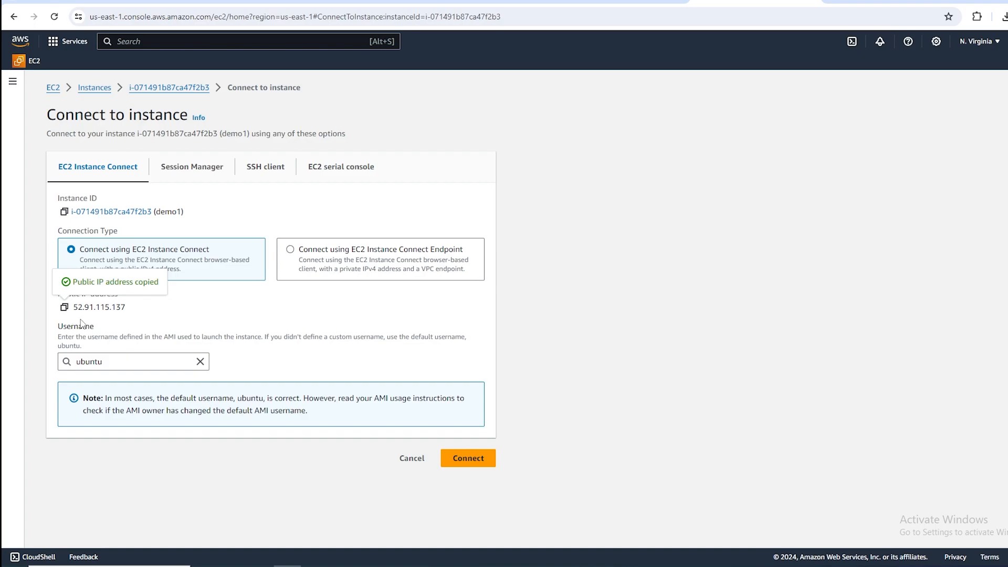
left_click(442, 457)
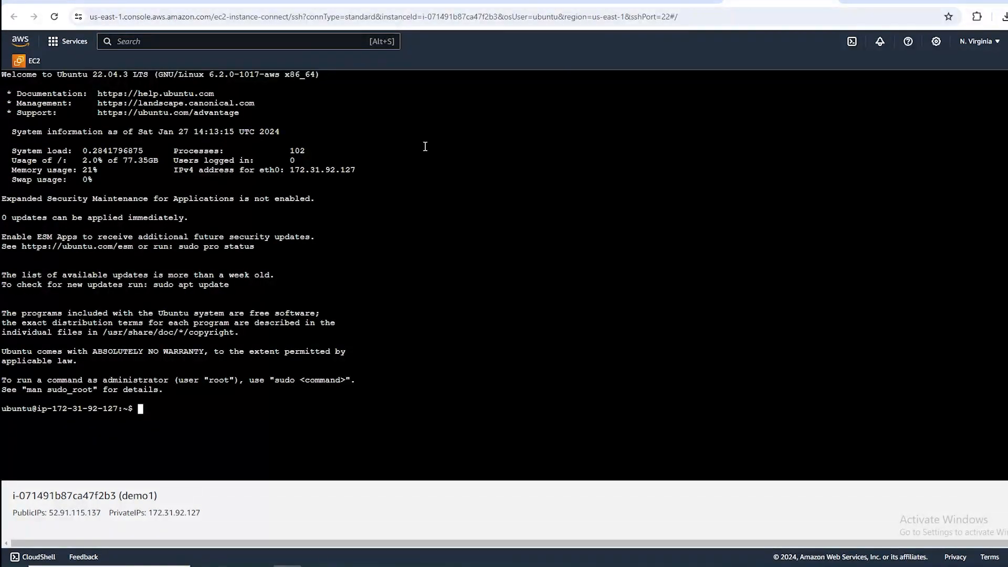
Switch to the root user in the instance terminal with sudo su -.
type("sudo su -")
key("Return")
Install the Apache web server with sudo apt install apache2.
type("cd")
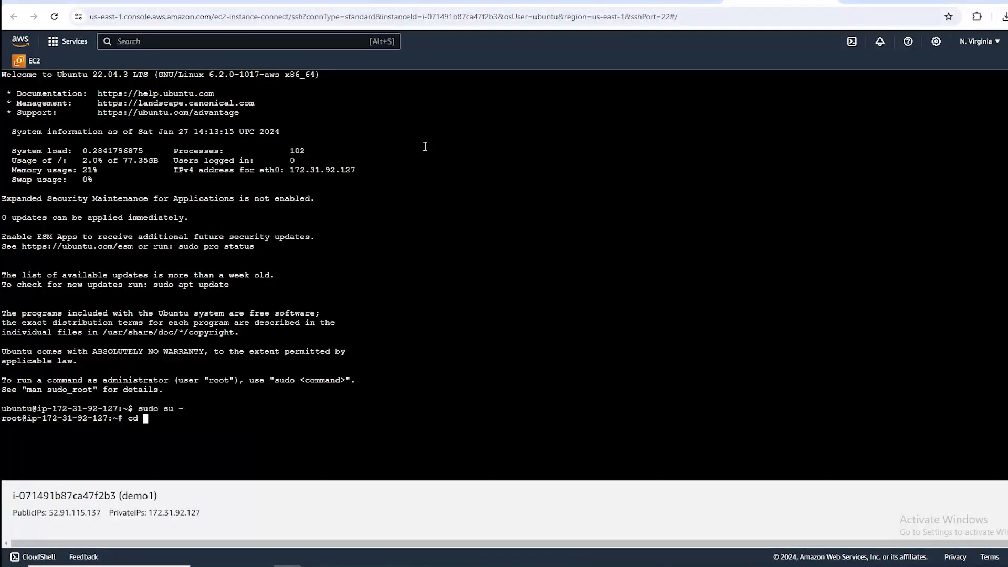
key("BackSpace")
key("BackSpace")
key("BackSpace")
type("sudo apt install apacj")
key("BackSpace")
type("he")
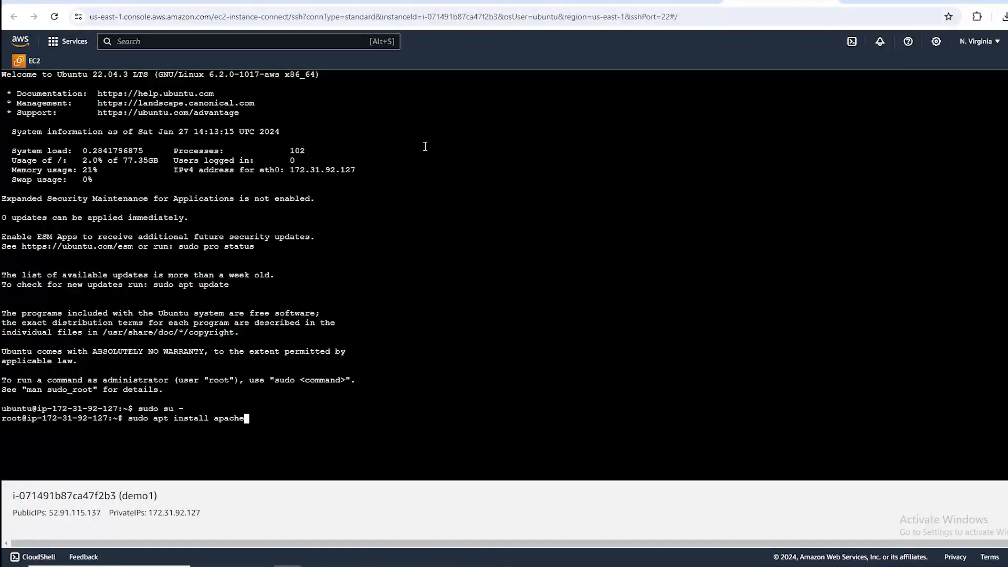
type("2")
key("Return")
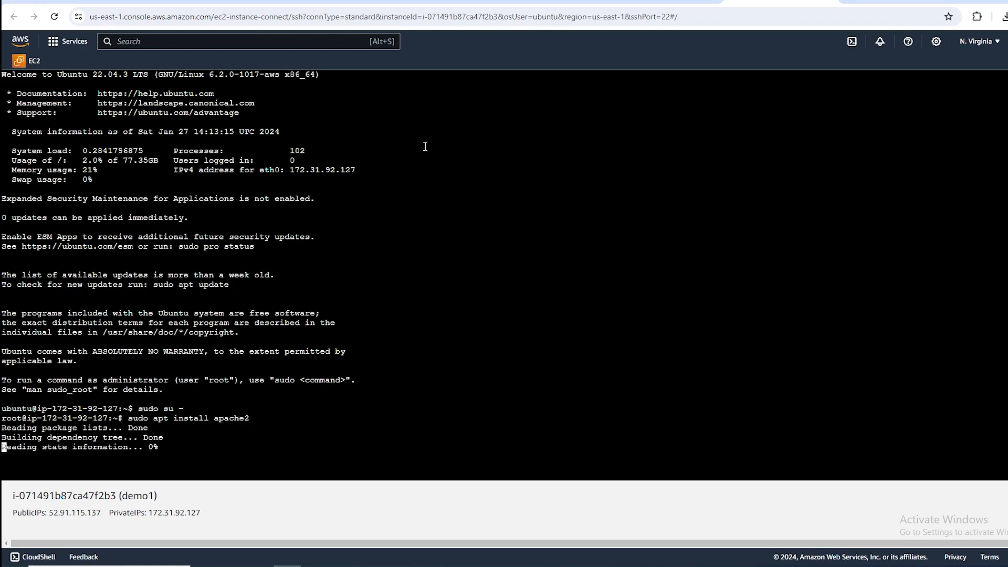
type("y")
key("Return")
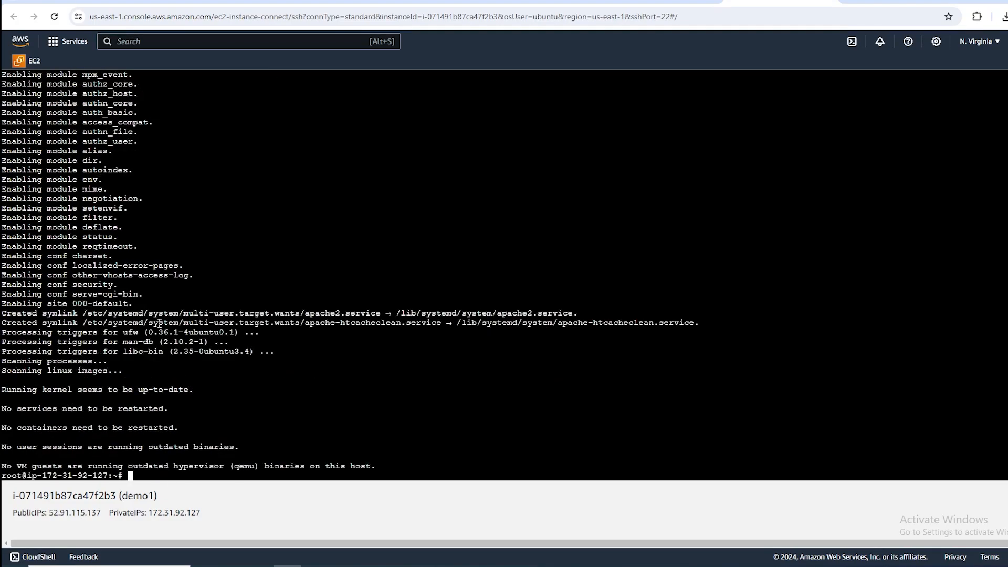
Check the state of the freshly installed Apache server with service apache2 status.
type("sudo s")
key("Home")
key("Delete")
key("Delete")
key("Delete")
key("Delete")
key("Delete")
key("Delete")
type("apac")
key("BackSpace")
key("BackSpace")
key("BackSpace")
key("BackSpace")
type("service apache2 status")
key("Return")
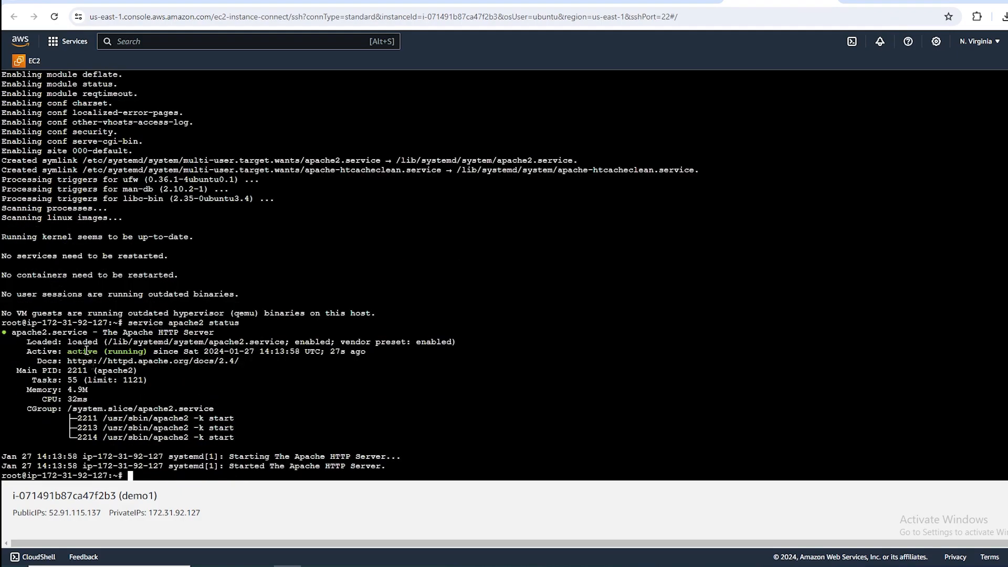
Stop the Apache server with service apache2 stop.
key("Up")
key("BackSpace")
key("BackSpace")
key("BackSpace")
key("BackSpace")
type("op")
key("Return")
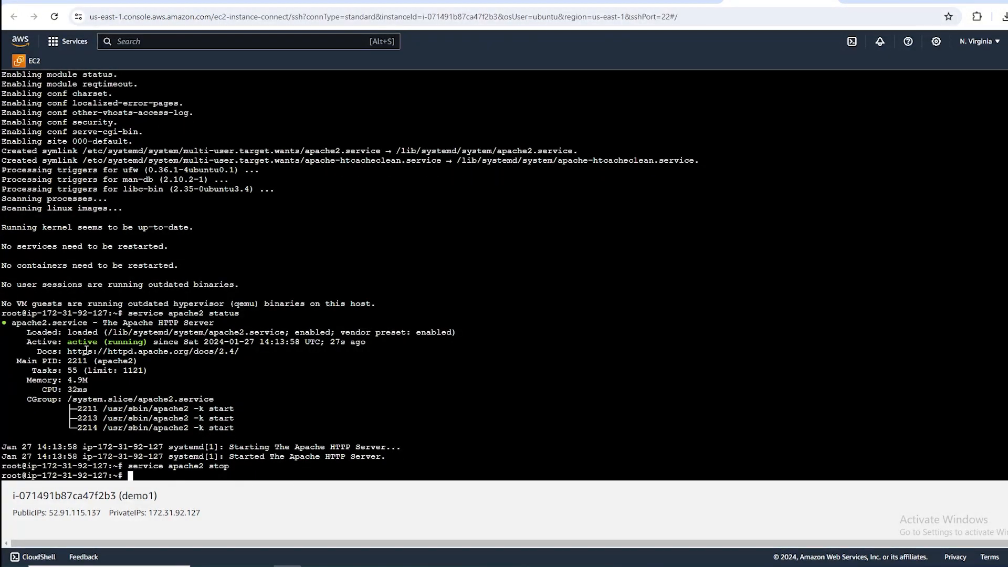
Recheck Apache after the stop command by running service apache2 status.
key("Up")
key("BackSpace")
key("BackSpace")
type("atus")
key("Return")
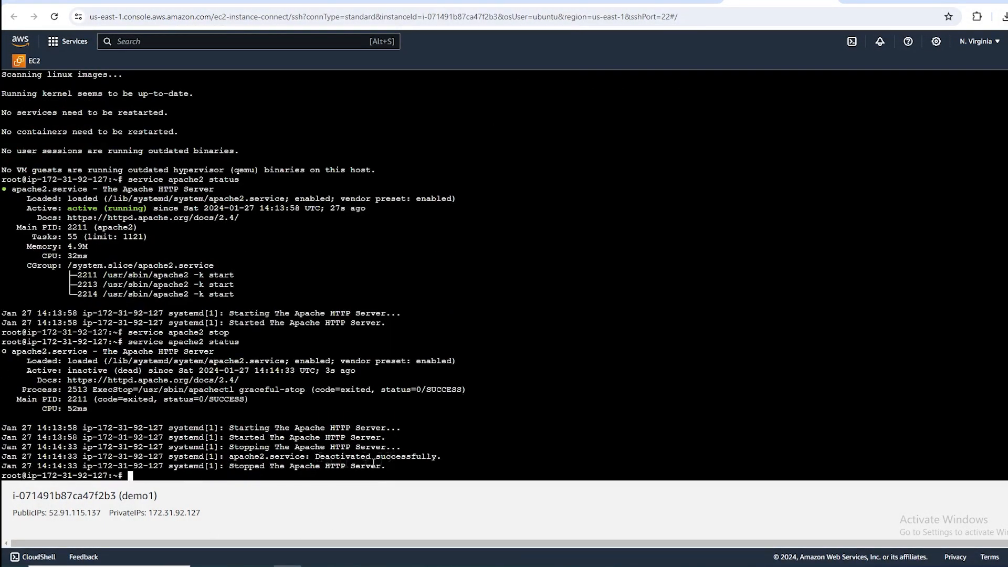
Start the Apache server again with service apache2 start.
key("Up")
key("BackSpace")
key("BackSpace")
key("BackSpace")
key("BackSpace")
type("art")
key("Return")
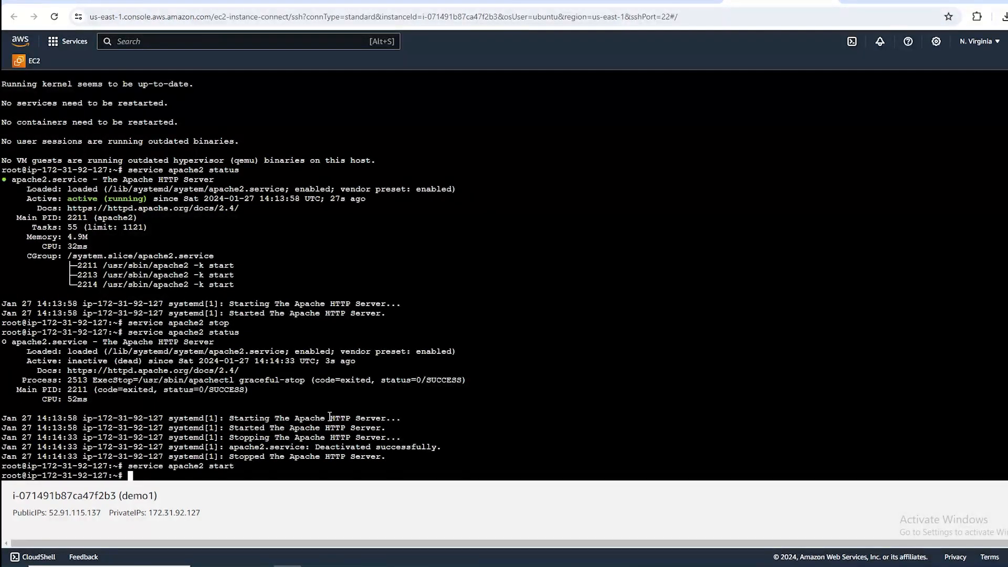
List the root user's home directory, then change to the filesystem root / and list its contents.
type("cd /")
key("BackSpace")
key("BackSpace")
key("BackSpace")
key("BackSpace")
type("ls")
key("Return")
type("cd /")
key("Return")
type("k")
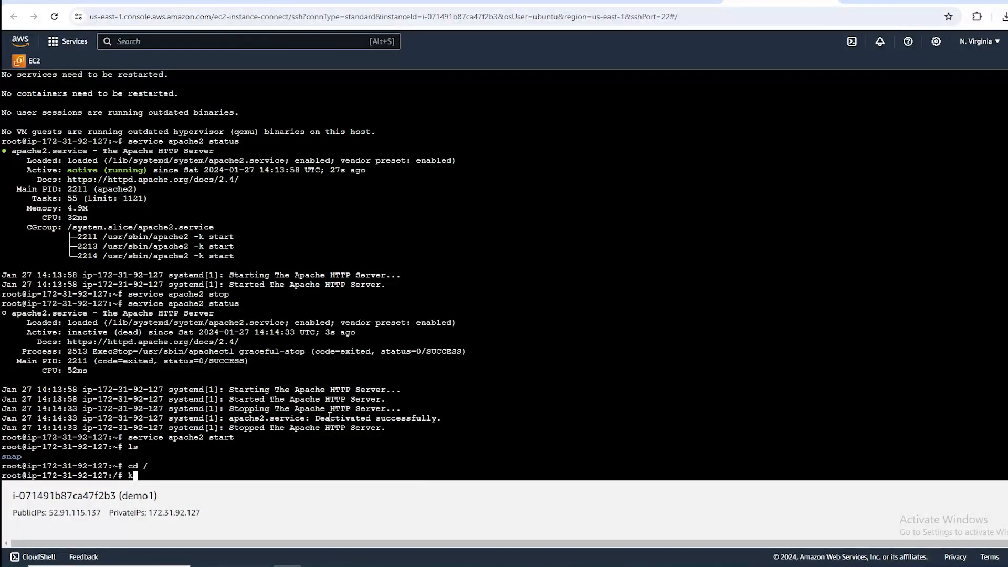
type("s")
key("Return")
type("ls")
key("Return")
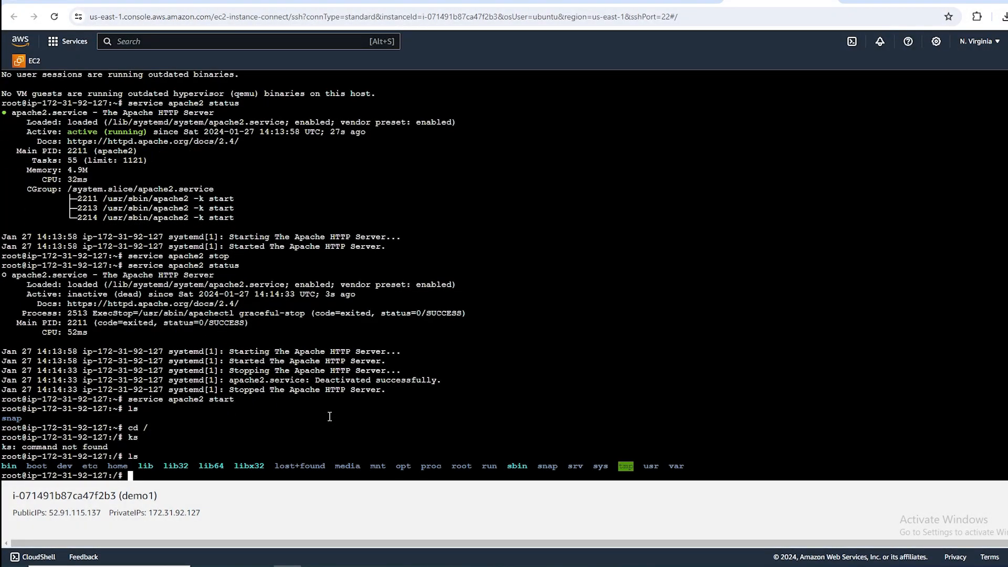
Change to the /var directory and list its contents.
type("cd /var/")
key("BackSpace")
key("Return")
type("ls")
key("Return")
Change to the www folder inside /var and list its contents.
type("cd ")
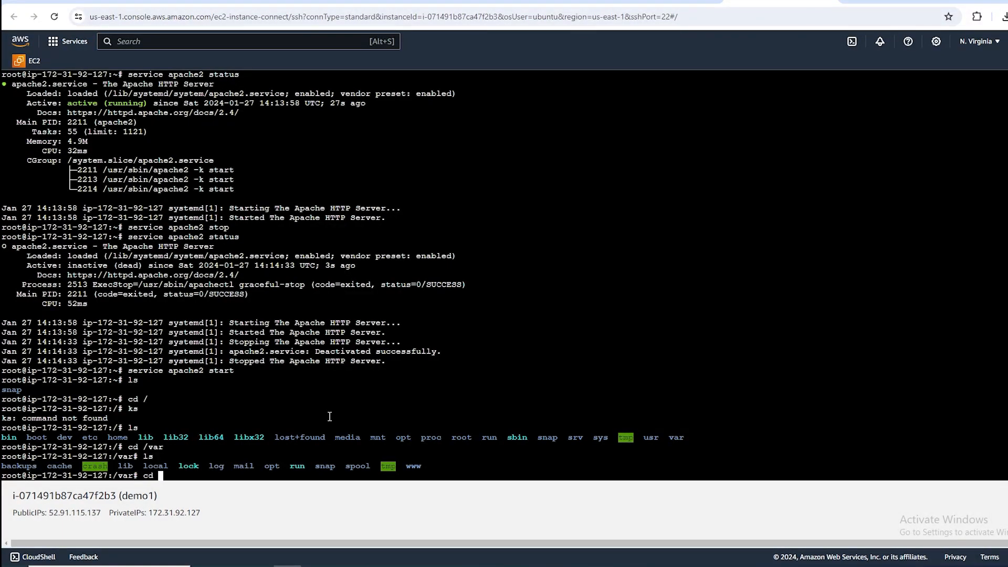
type("www")
key("Return")
type("ls")
key("Return")
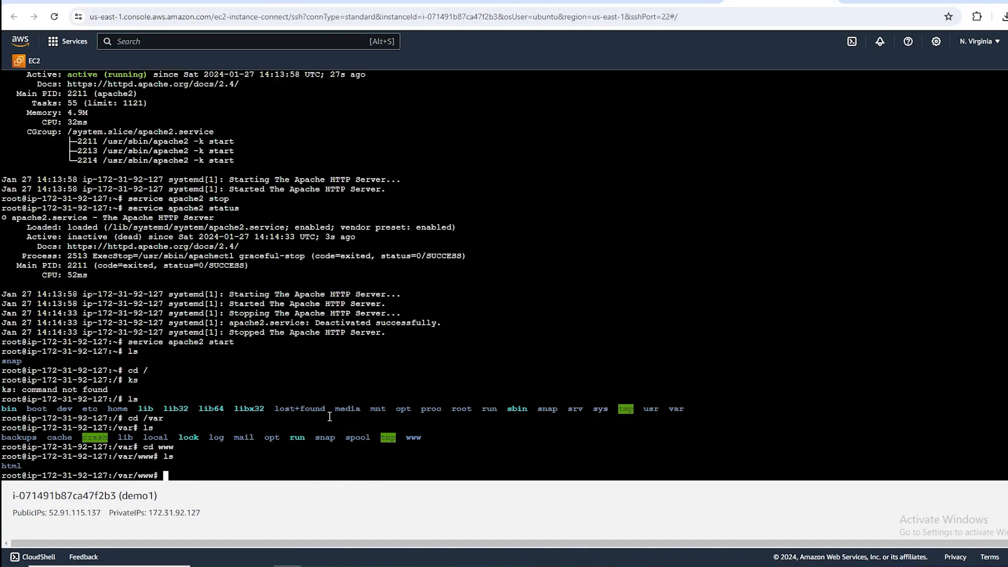
Change to the html folder inside /var/www and list its files.
type("cd html")
key("Return")
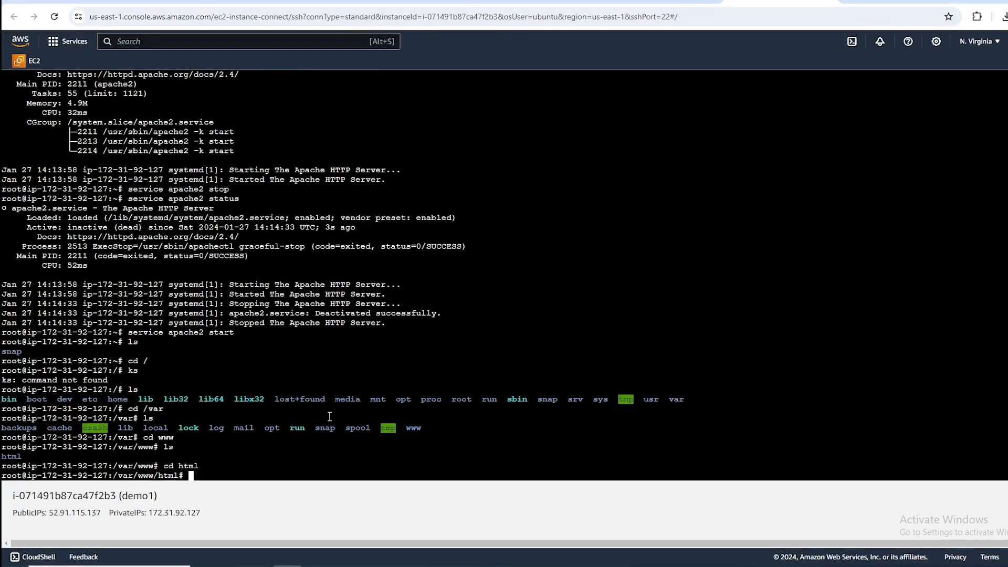
type("ls")
key("Return")
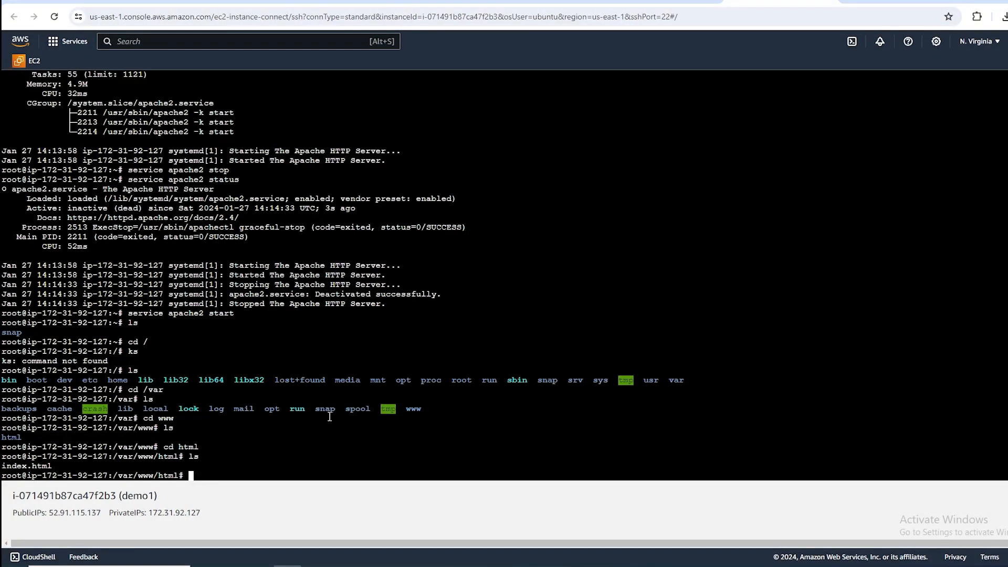
Start a remove command in the terminal and open google.com in a new tab to examine its home page.
type("rm -r")
key("ctrl+t")
type("ggo")
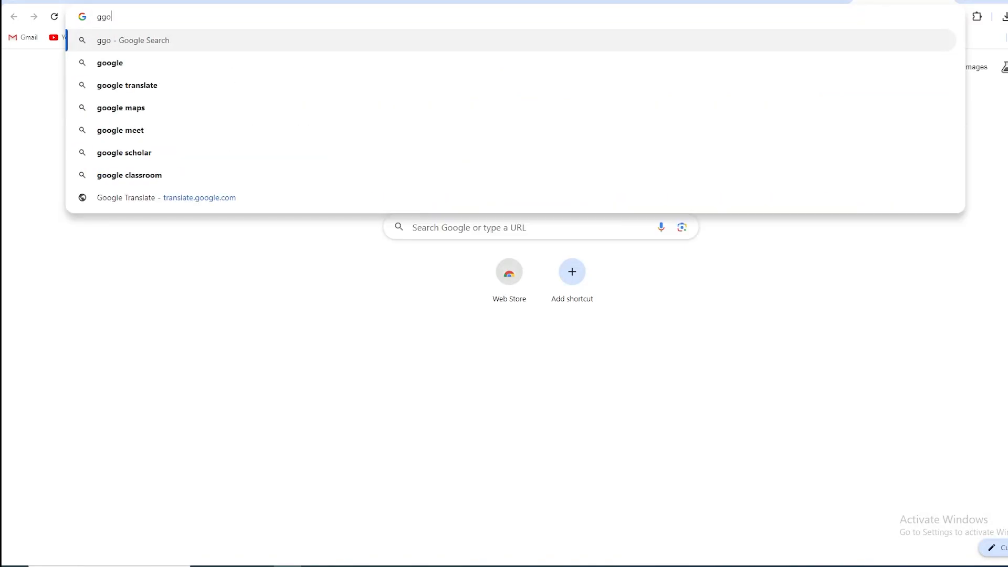
key("BackSpace")
key("BackSpace")
type("oogle.com")
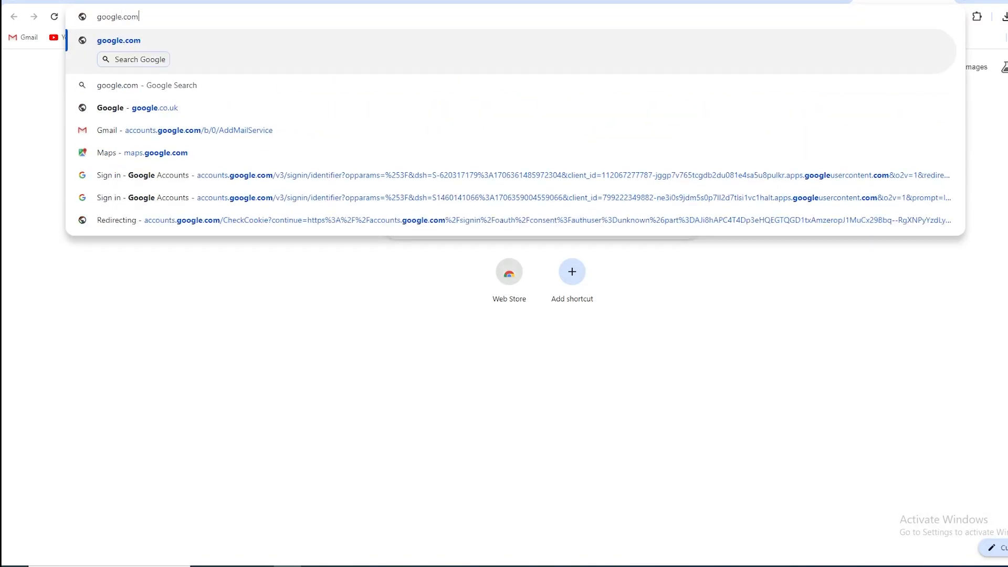
key("Return")
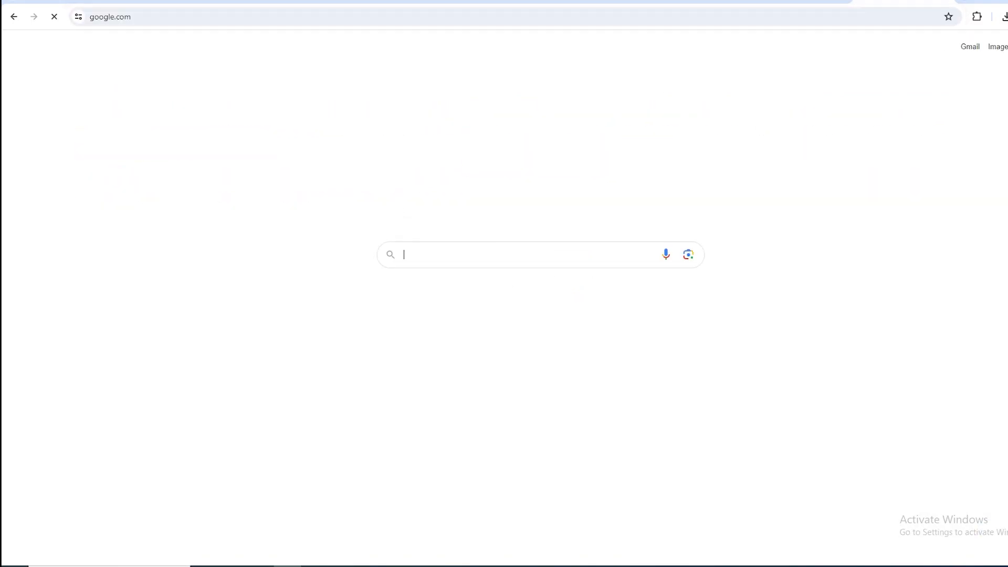
left_click_drag(450, 84, 628, 312)
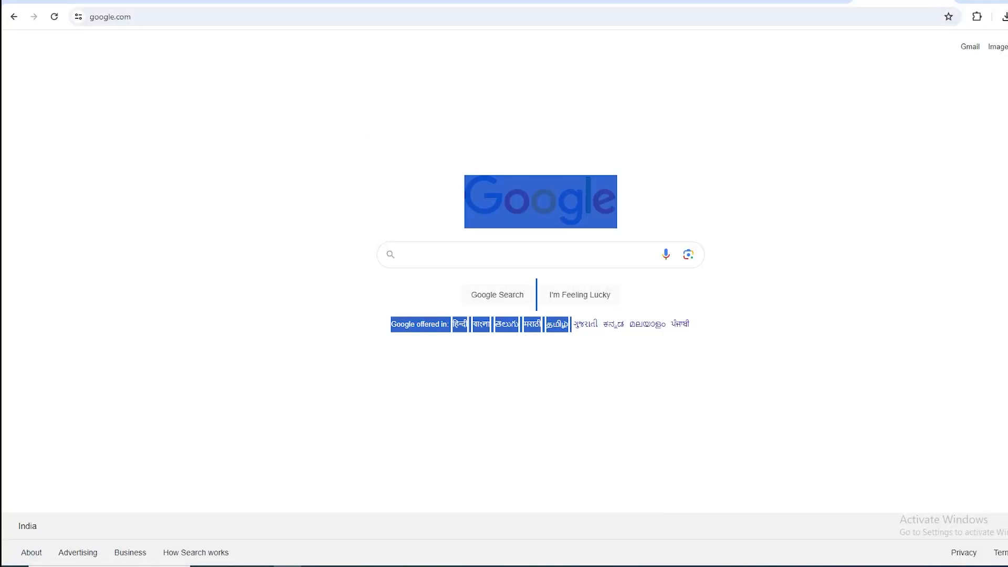
left_click(683, 6)
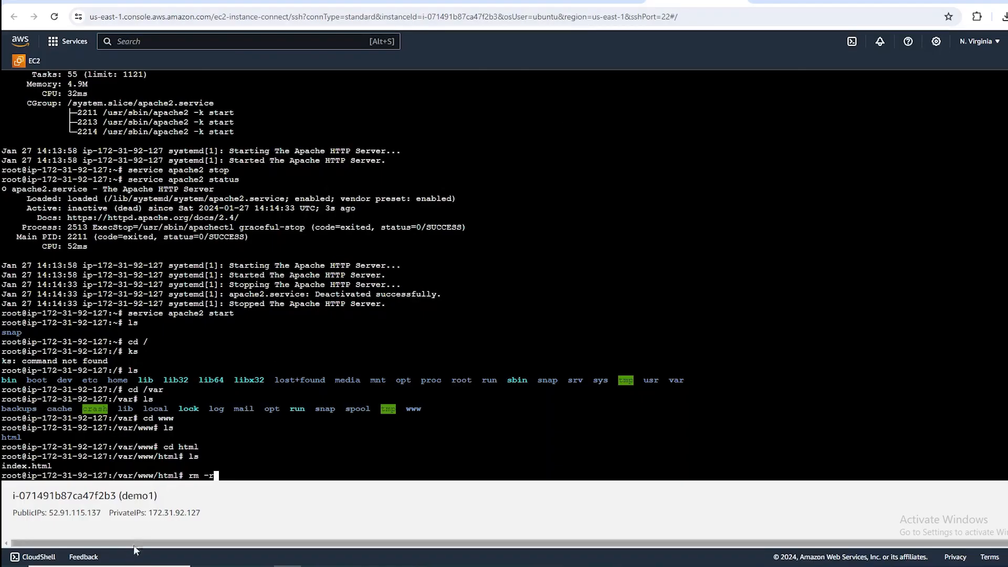
Remove the index.html file from /var/www/html and list the folder's contents.
key("BackSpace")
type("index")
key("BackSpace")
key("BackSpace")
key("BackSpace")
key("BackSpace")
key("BackSpace")
key("BackSpace")
type("inde")
key("Tab")
key("Return")
type("ls")
key("Return")
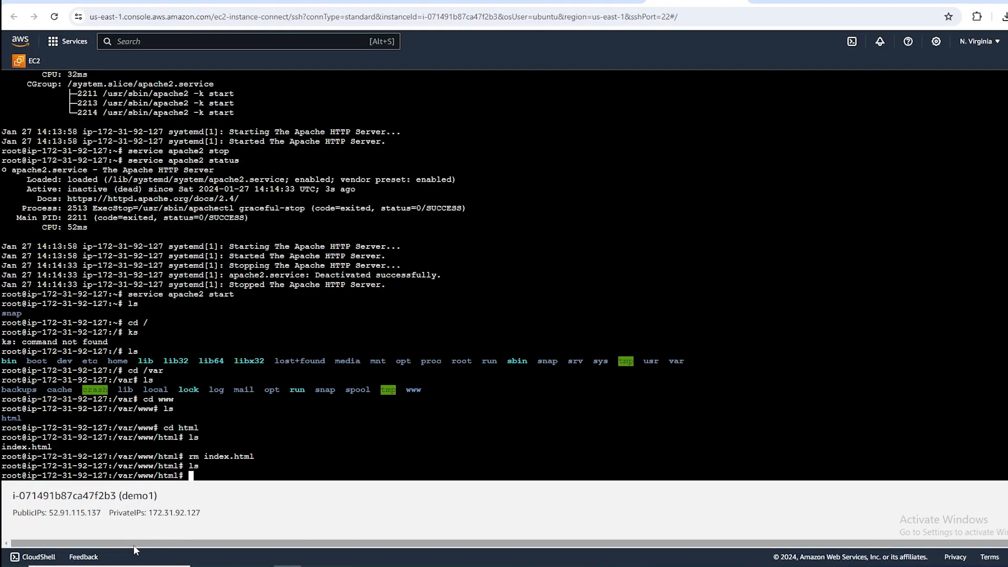
Create a new index.html file in /var/www/html with the nano editor.
type("nano index.html")
key("Return")
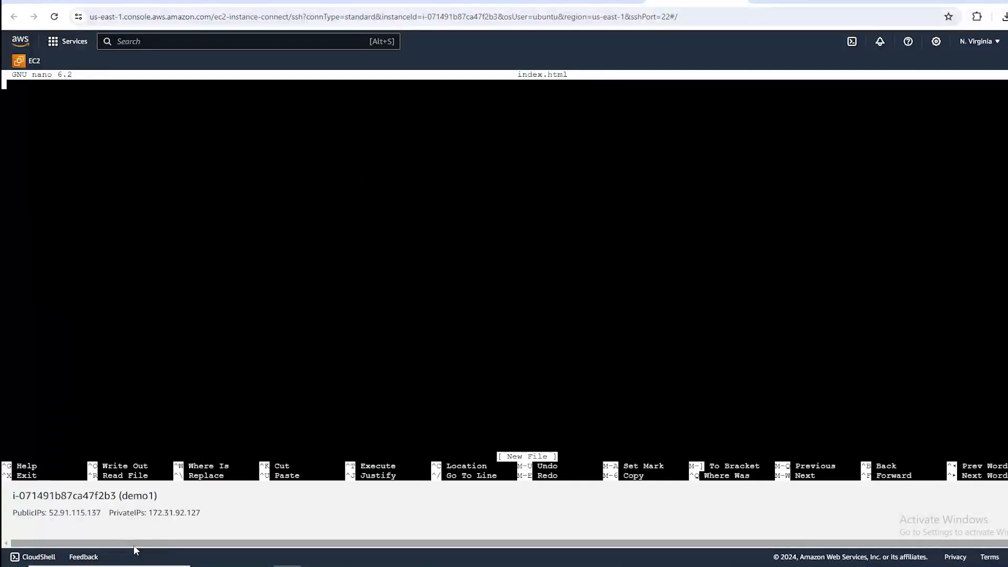
Write the opening <html> and closing </html> tags with blank space between them.
type("<html>")
key("Return")
key("Return")
type("</html>")
Add an opening <body> tag and a closing </body> tag inside the html element.
key("Up")
type("<")
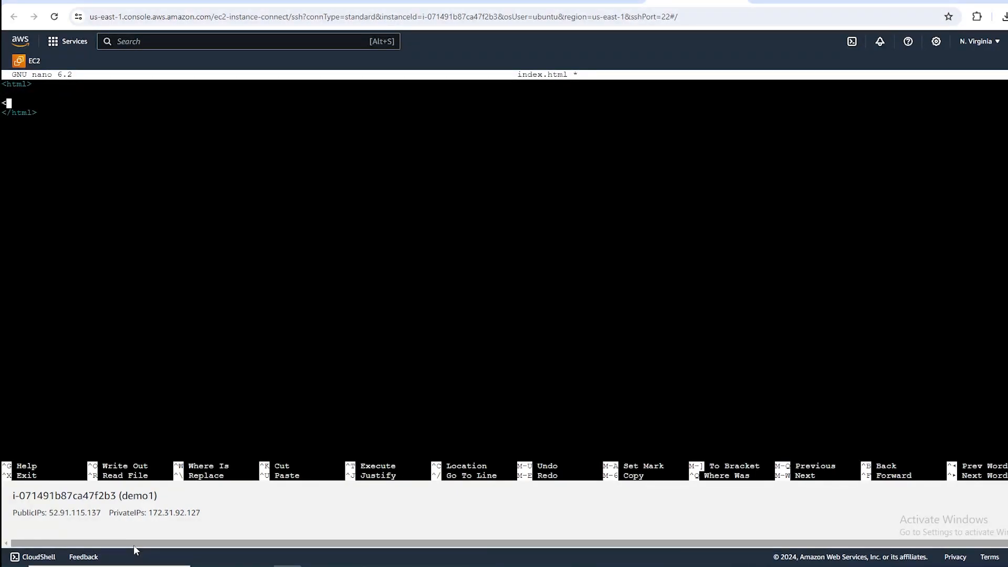
type("body>")
key("Return")
key("Return")
type("</body>")
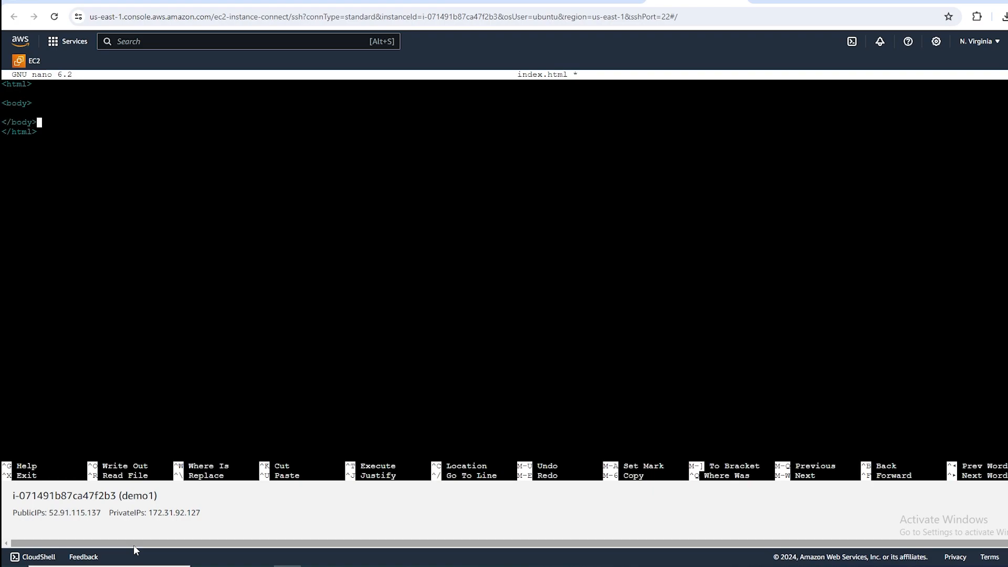
Add an h3 heading reading "Hello World!" inside the body element.
key("Up")
type("<h3>Hello World!")
type("</h3>")
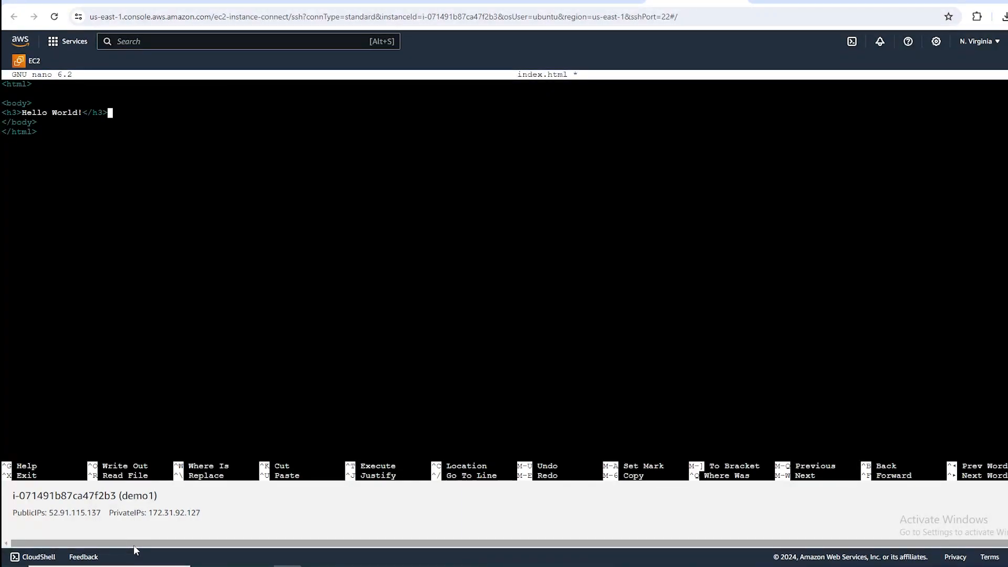
Exit nano and save the changes under the file name index.html.
key("ctrl+x")
key("y")
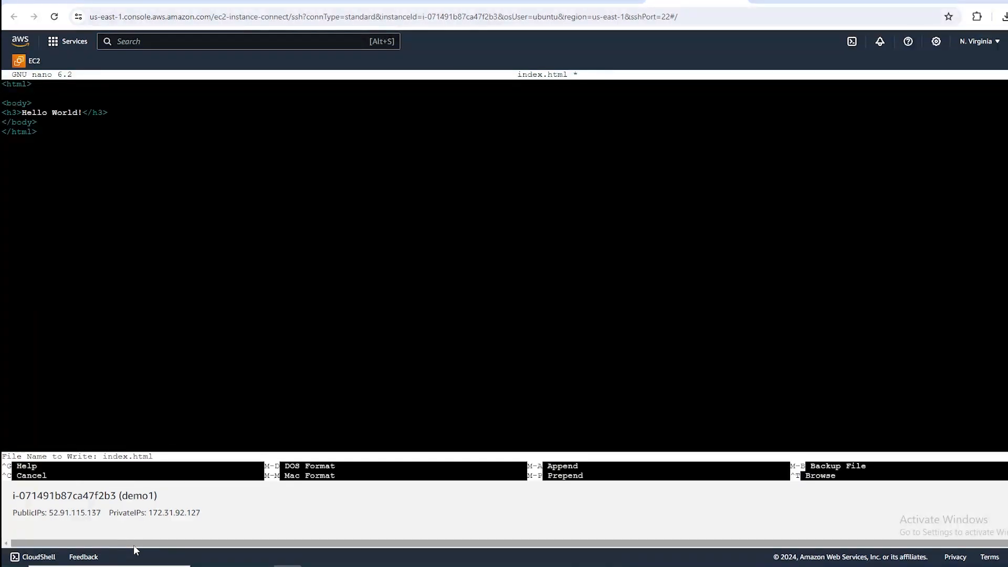
key("Return")
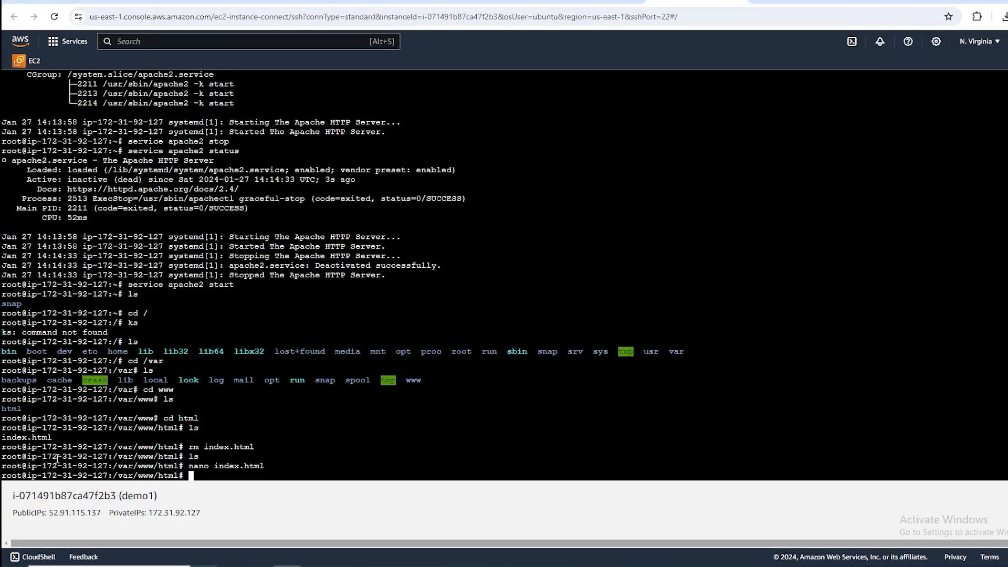
Open the demo1 instance's details from the EC2 instances list and copy its public IPv4 address.
left_click(593, 2)
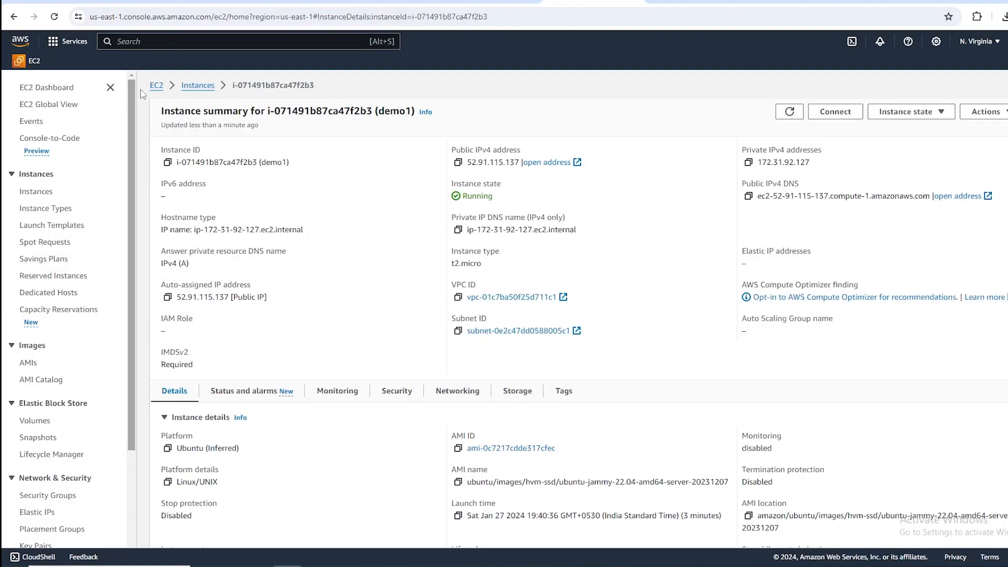
left_click(197, 85)
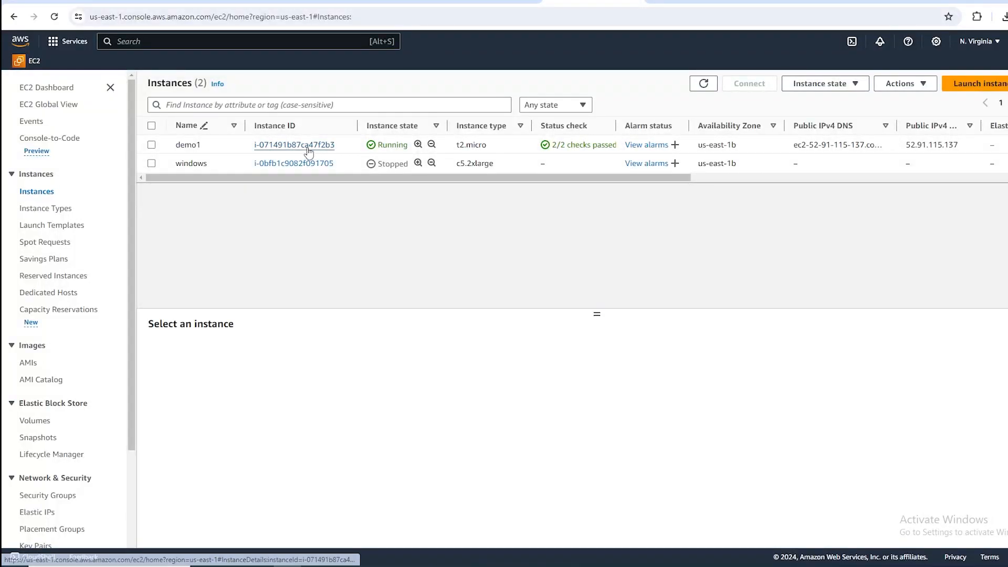
left_click(310, 147)
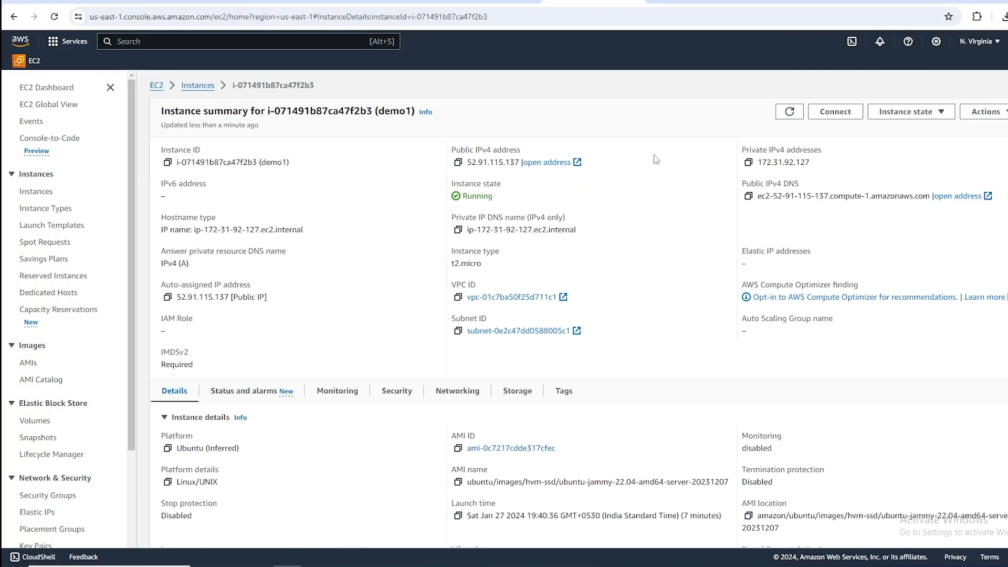
left_click(458, 162)
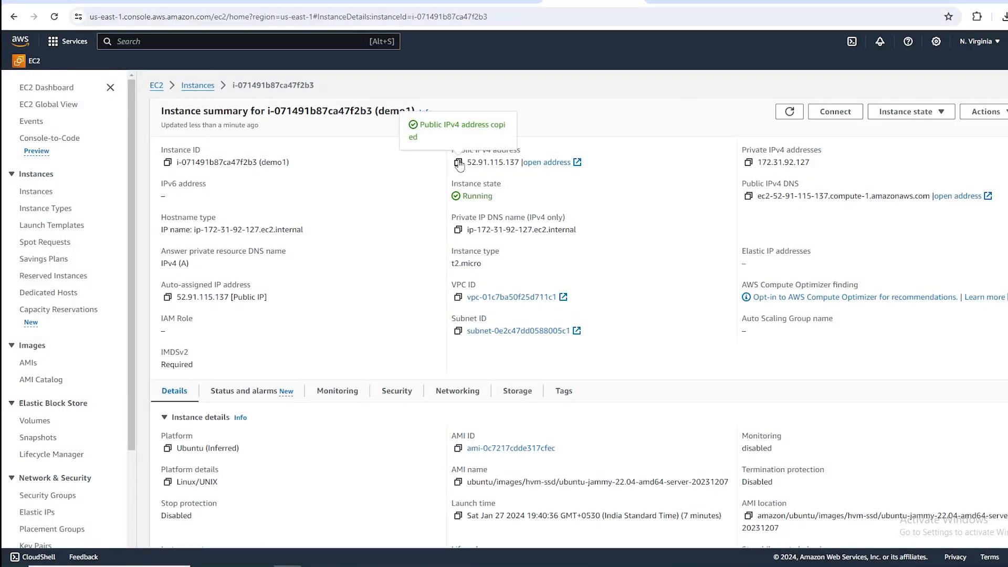
Open the copied public IP address 52.91.115.137 in a new tab and check the page it serves.
key("ctrl+t")
key("ctrl+v")
key("Return")
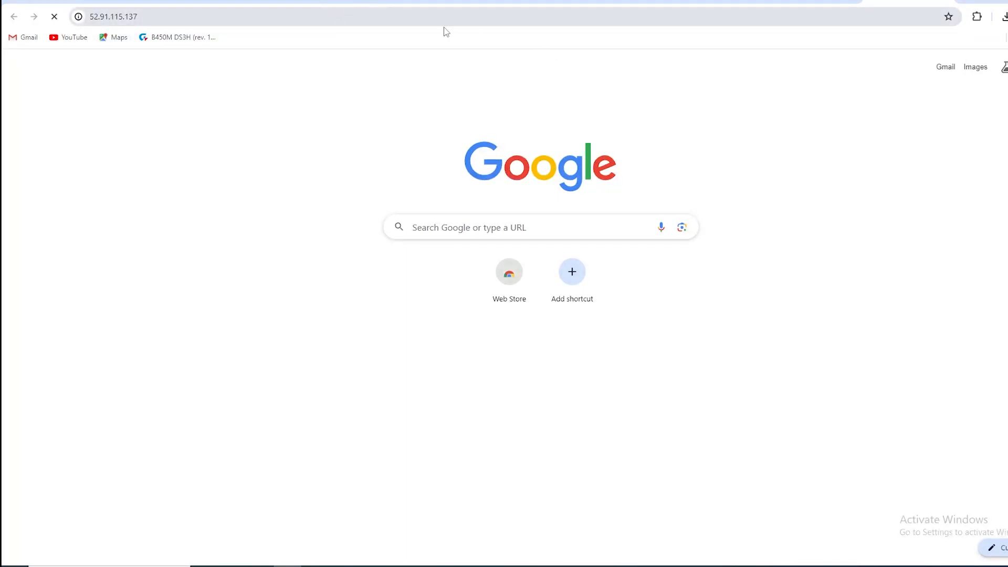
left_click_drag(139, 46, 3, 53)
left_click(65, 56)
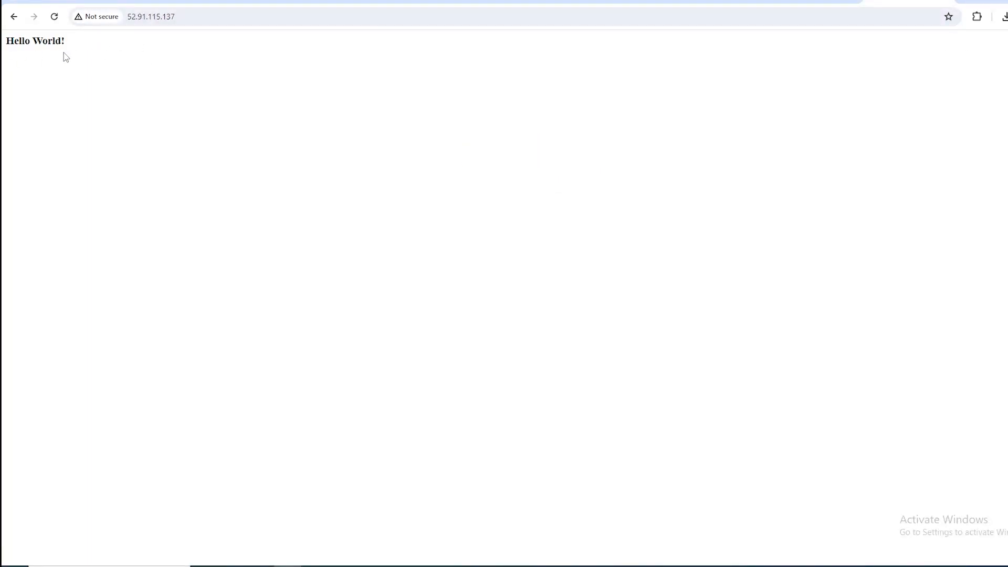
left_click_drag(69, 48, 3, 54)
left_click(157, 64)
left_click(190, 19)
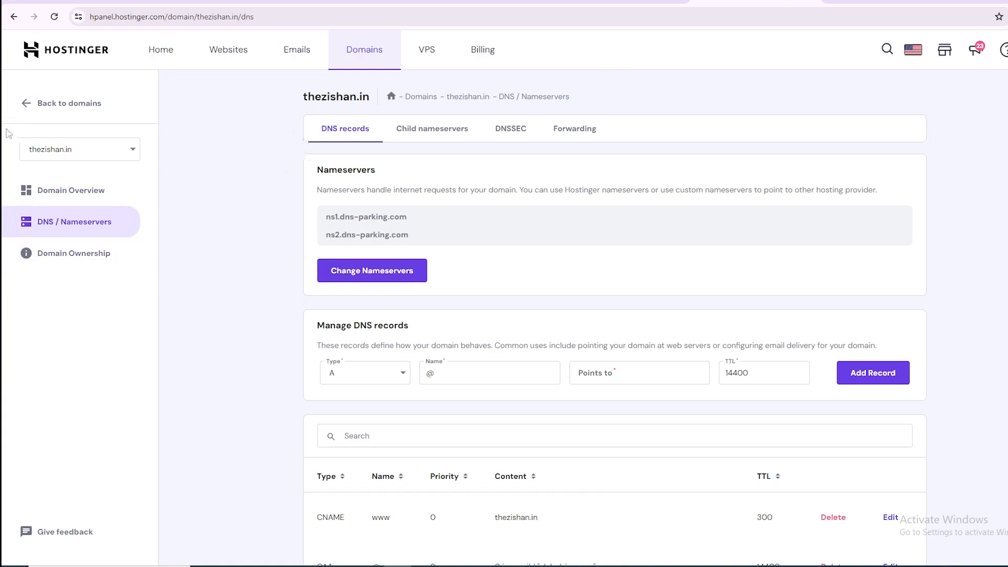
Switch to Hostinger's DNS page for thezishan.in and choose A as the new record's type.
scroll(389, 328, "down", 1)
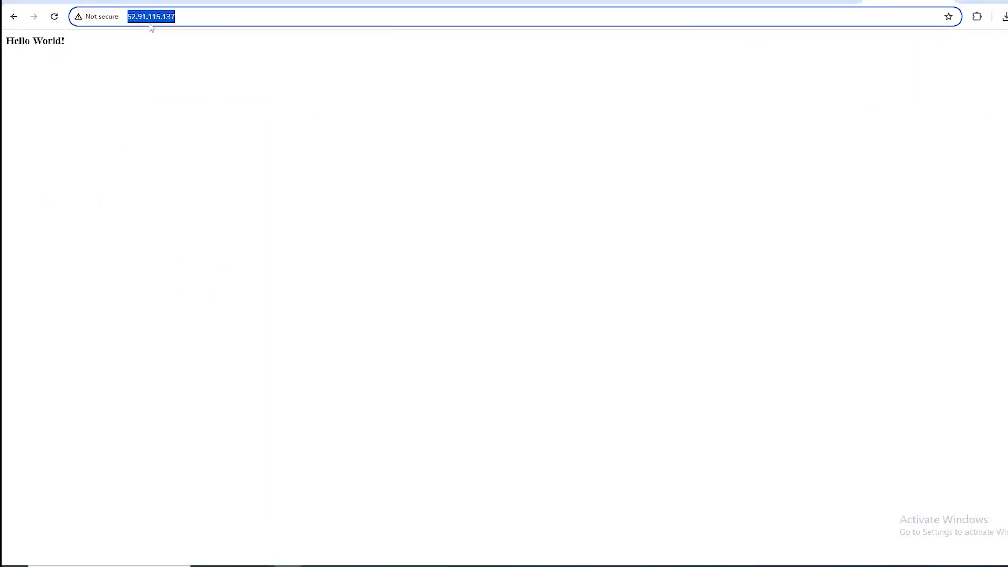
left_click(397, 566)
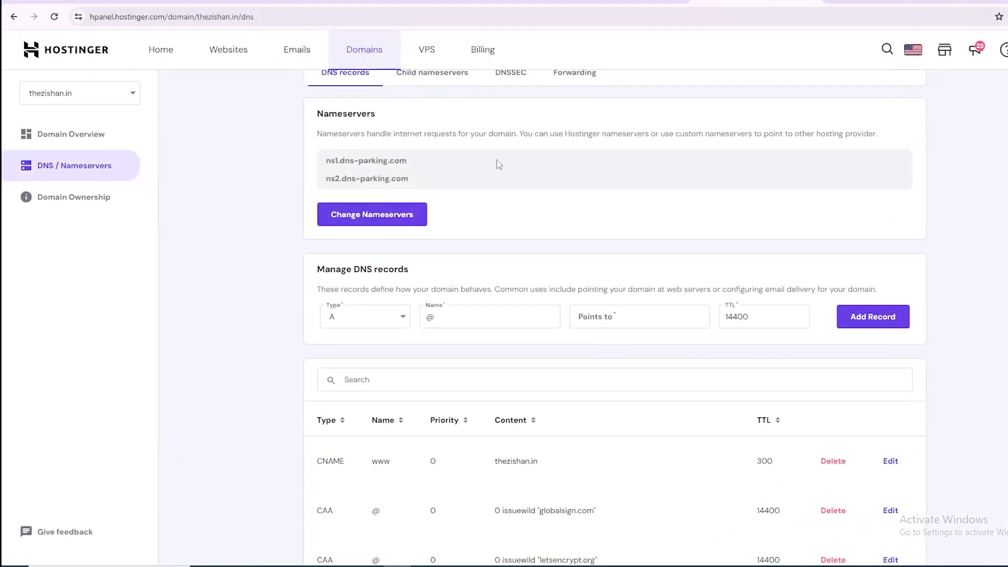
left_click(361, 326)
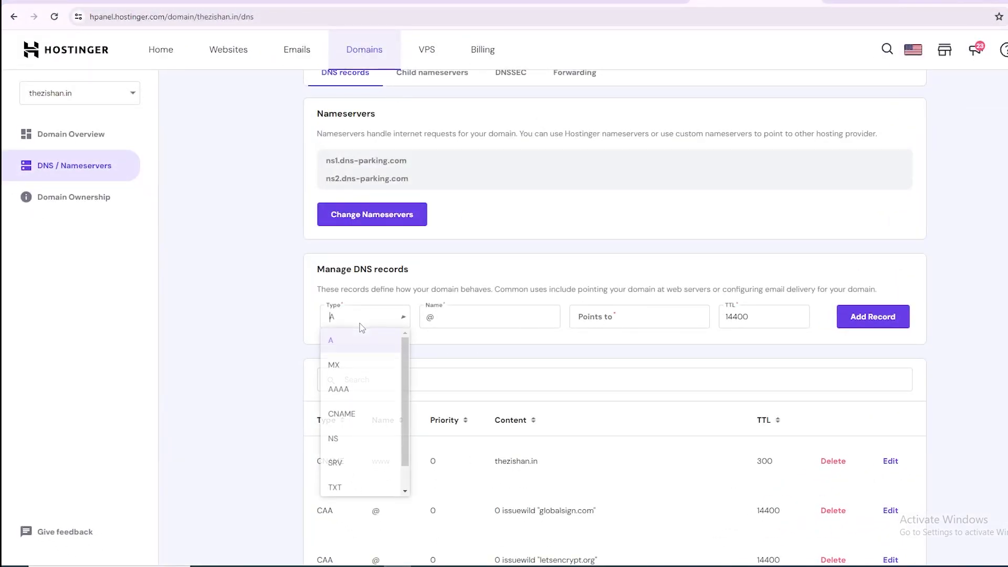
left_click(355, 346)
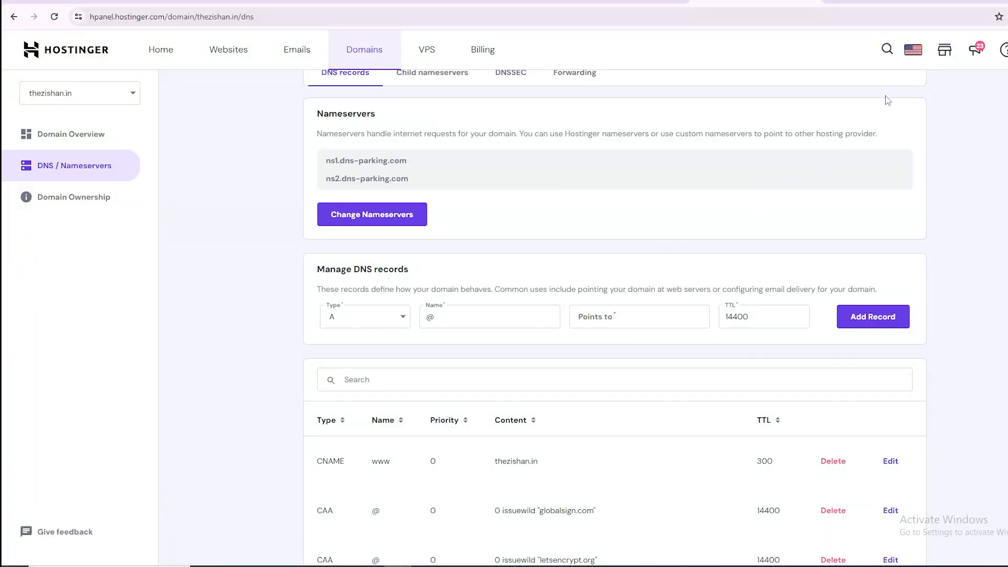
Add and confirm an additional A record named @ pointing to the server's IP 52.91.115.137 with TTL 14400.
key("alt+Tab")
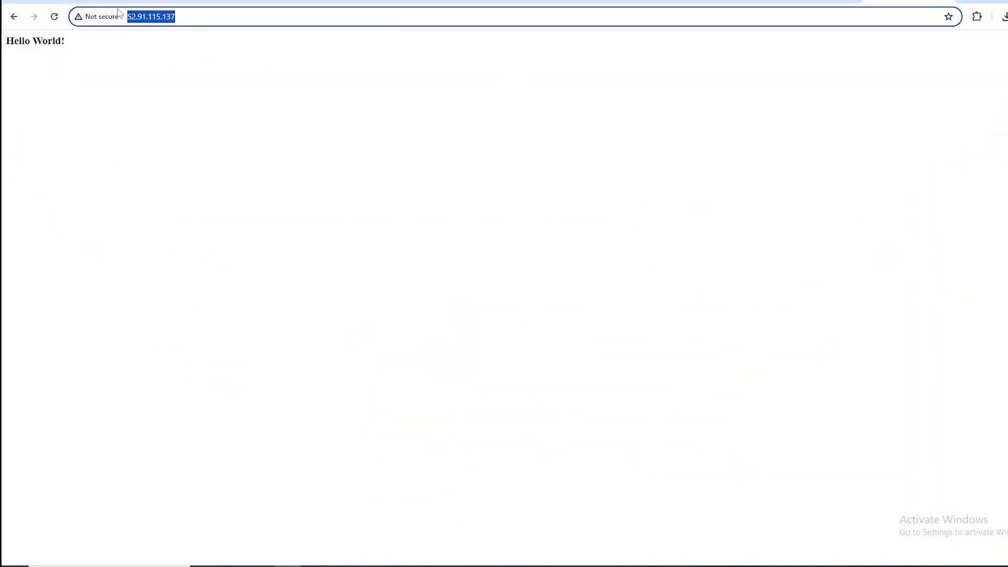
left_click(183, 18)
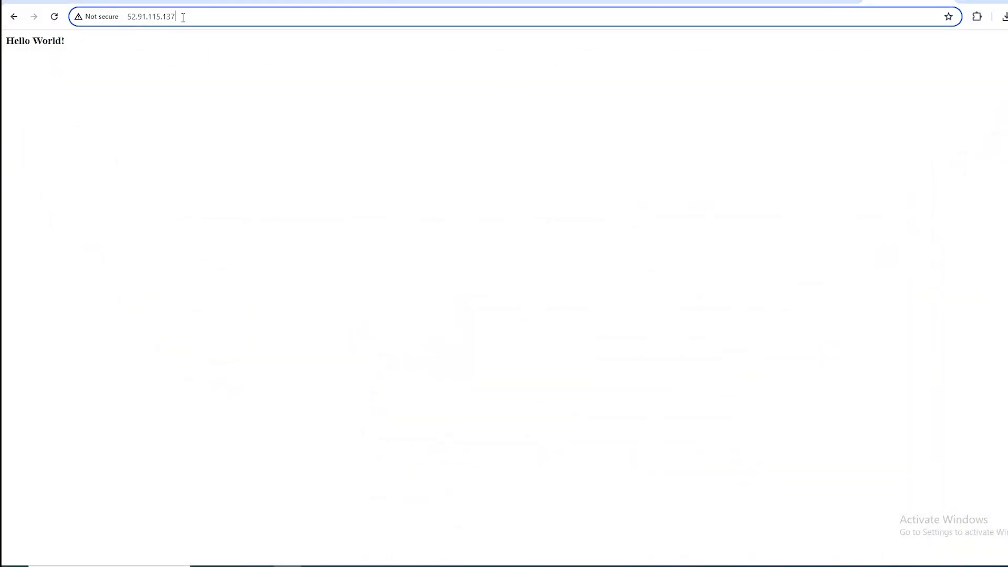
left_click_drag(183, 17, 93, 25)
key("ctrl+c")
left_click(97, 31)
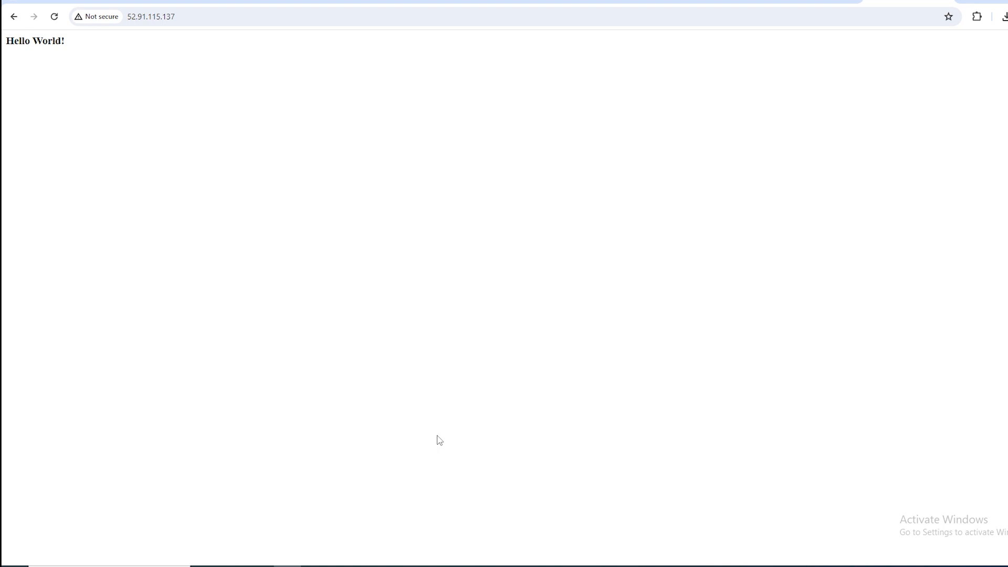
mouse_move(397, 565)
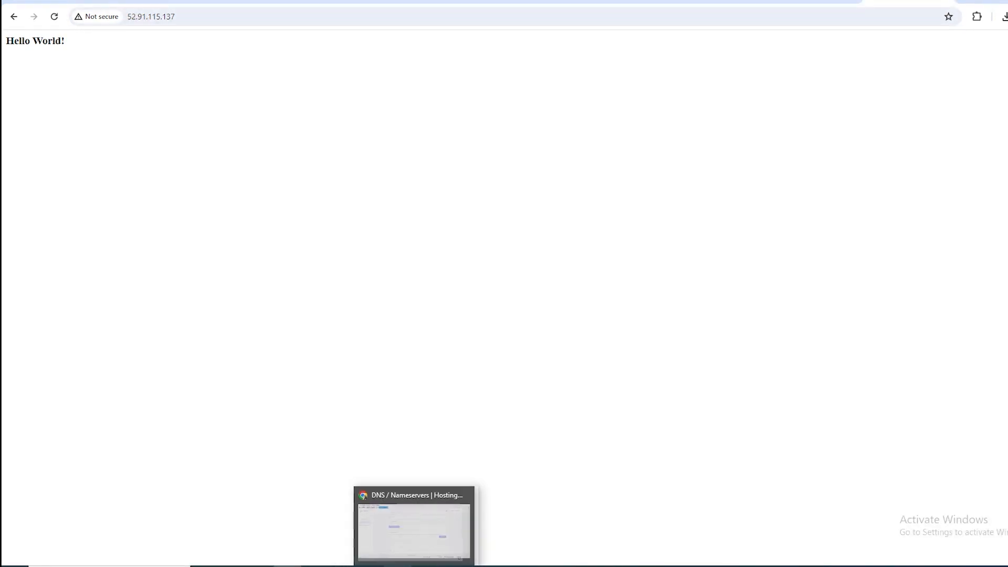
left_click(397, 525)
left_click(599, 314)
key("ctrl+v")
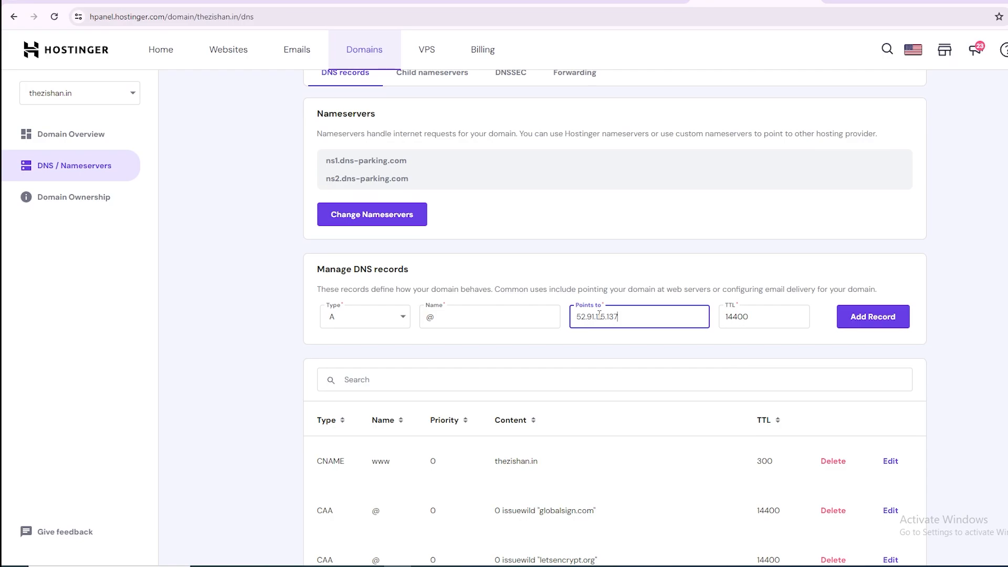
left_click(873, 321)
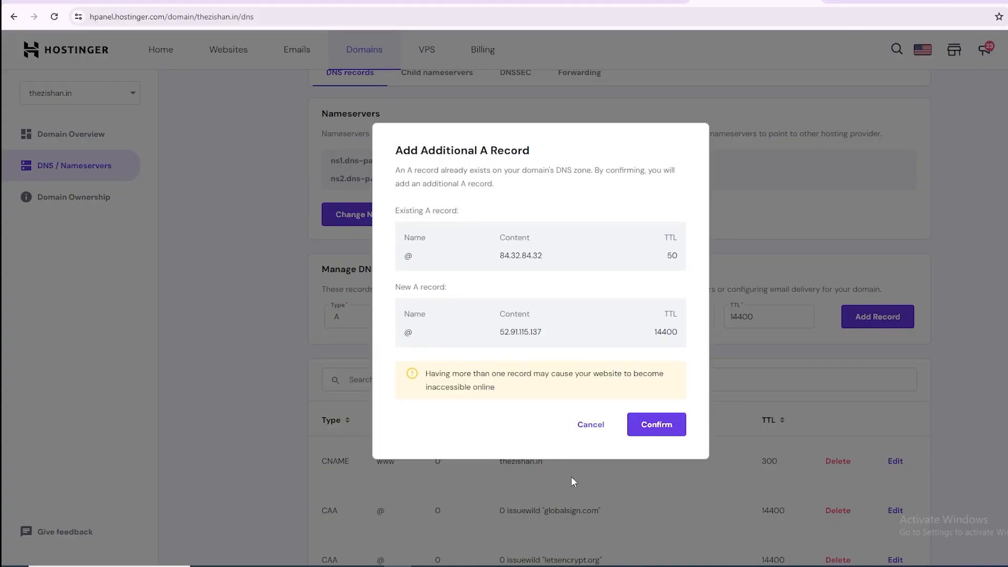
left_click(648, 435)
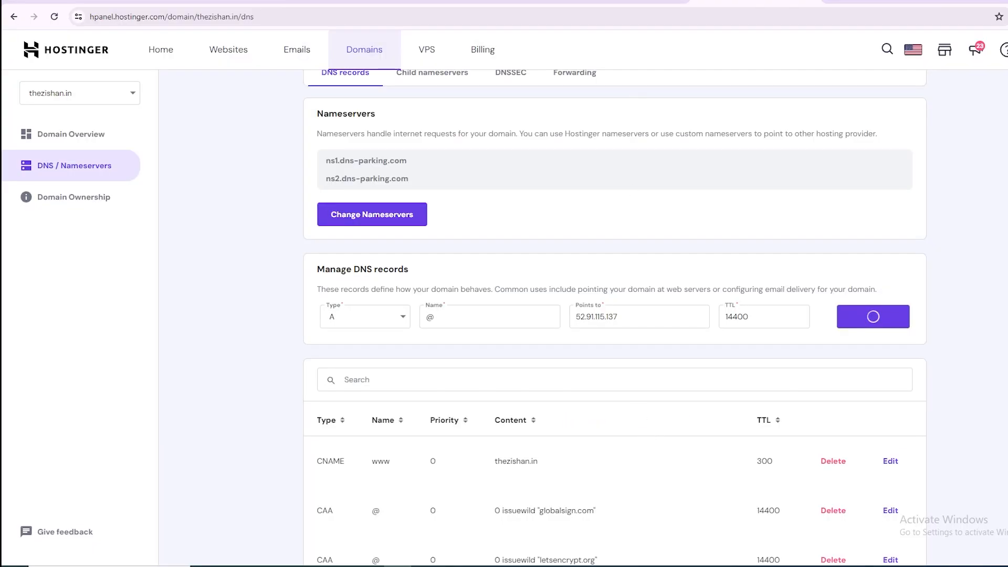
Load thezishan.in in its browser tab and reload it to check whether the domain reaches the server.
left_click(887, 3)
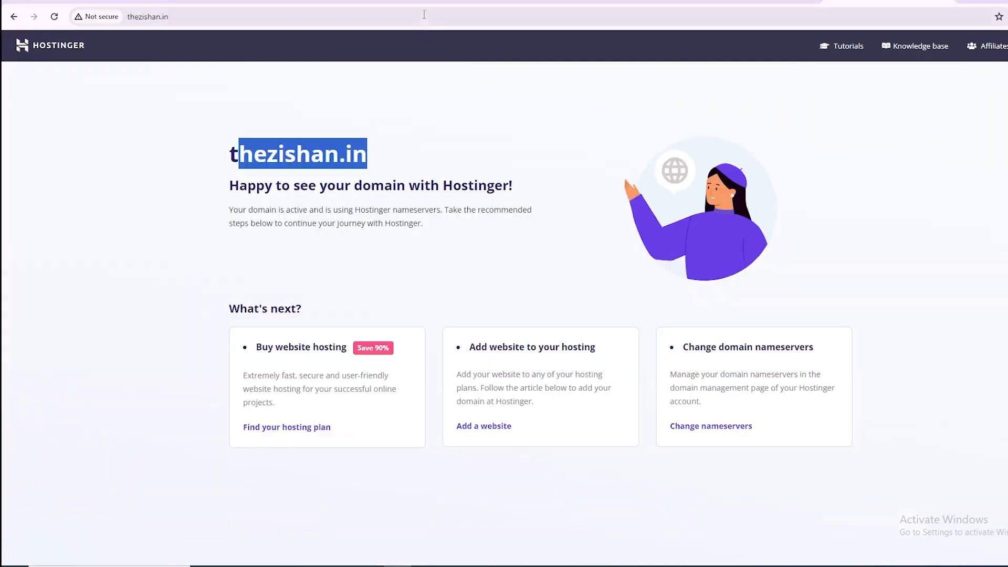
left_click(405, 14)
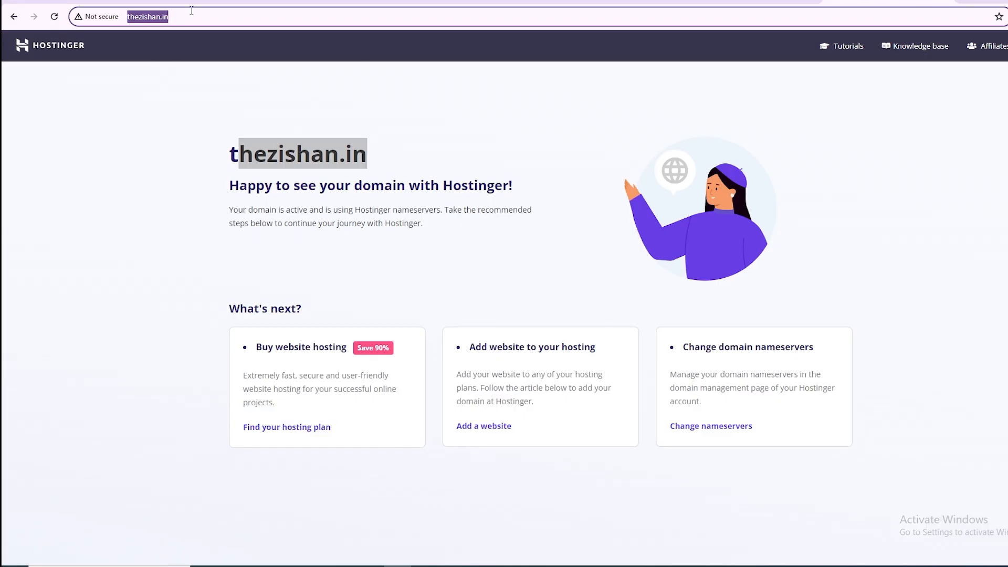
left_click(218, 10)
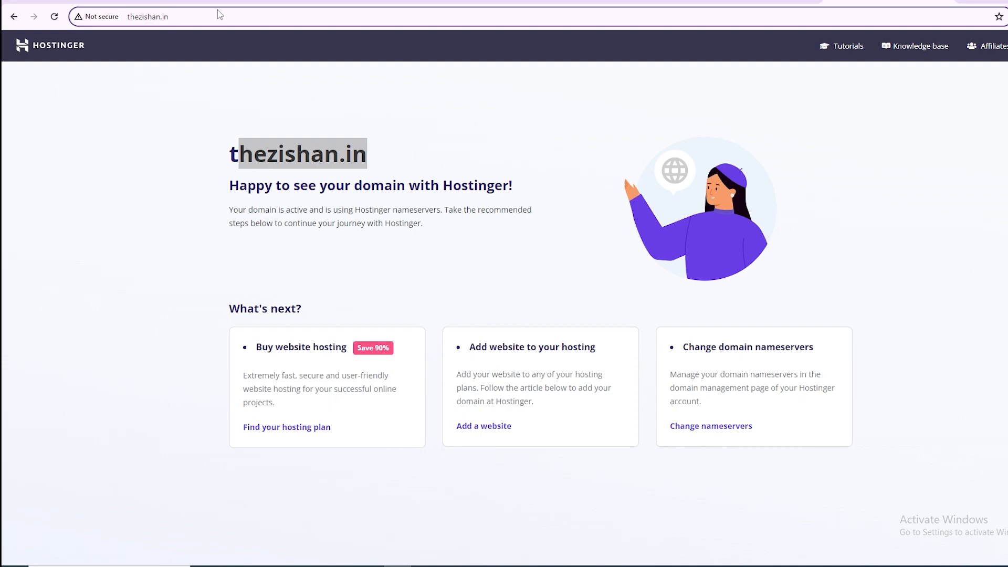
key("Return")
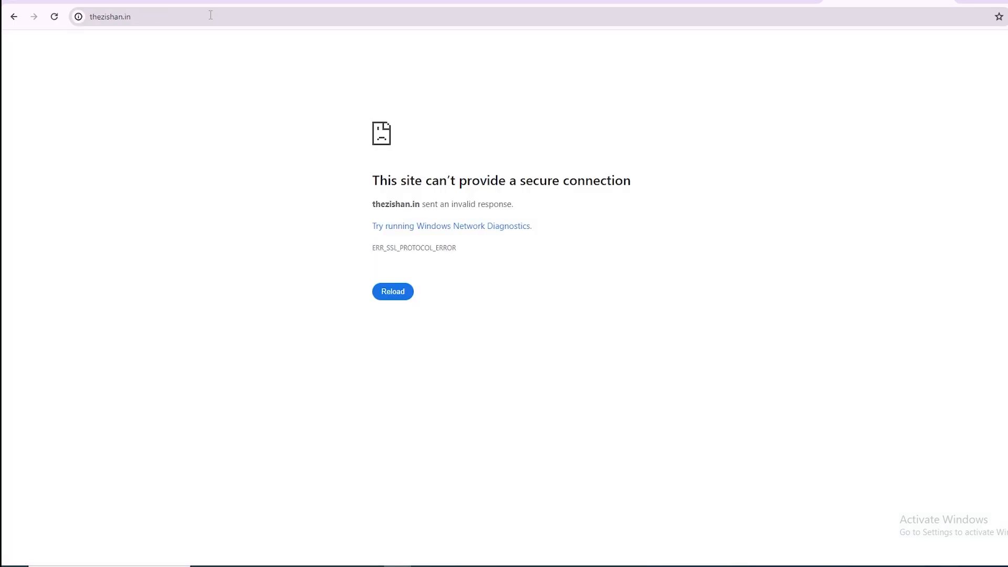
left_click(392, 289)
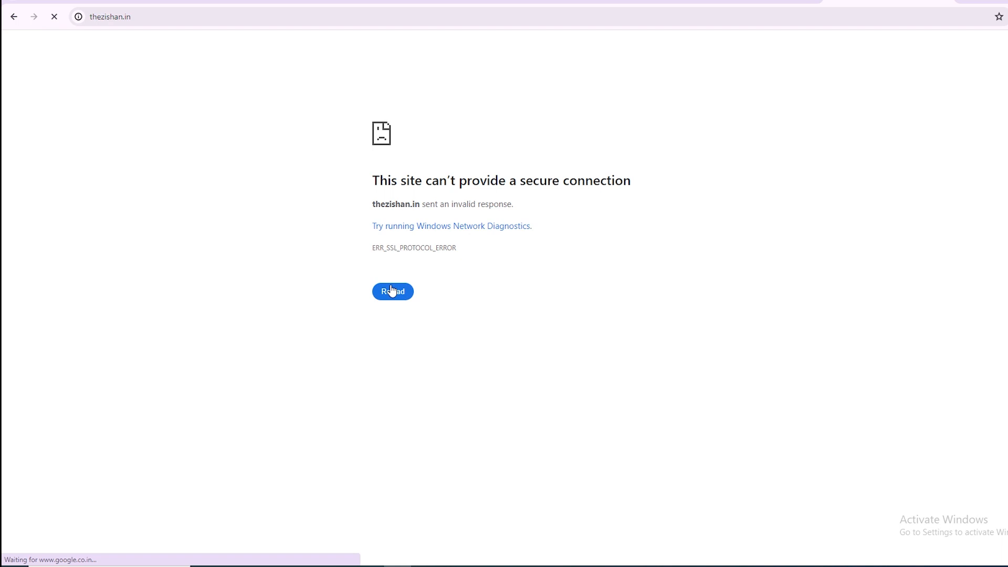
Open thezishan.in in a new tab over plain http instead of https and check the page it serves.
left_click(248, 12)
key("ctrl+c")
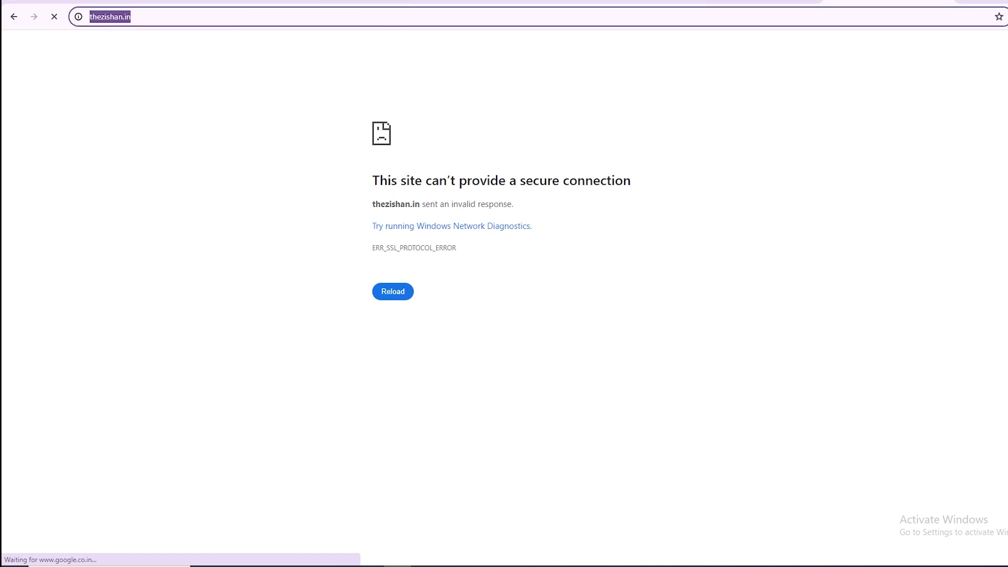
key("ctrl+t")
key("ctrl+v")
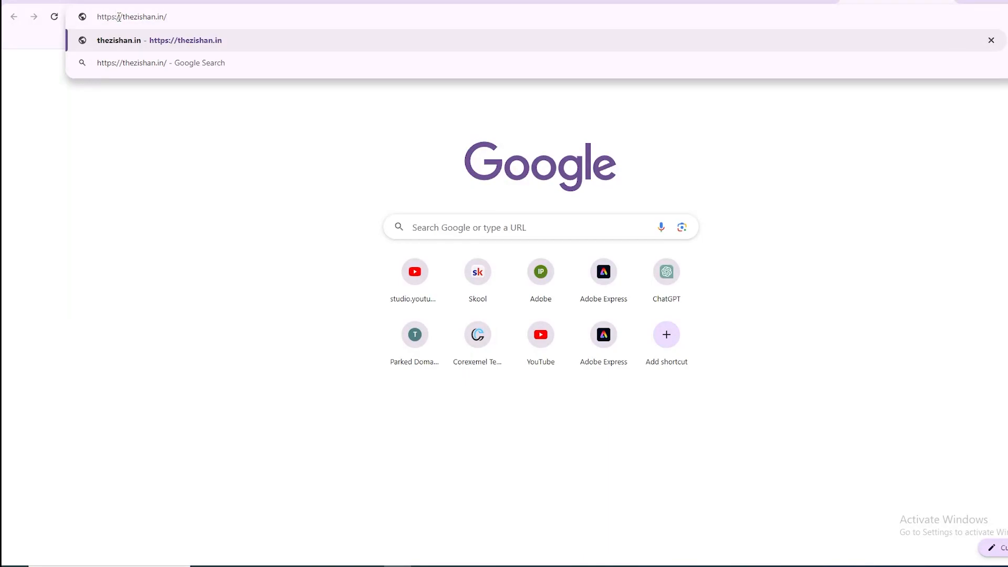
left_click(118, 17)
key("BackSpace")
key("Return")
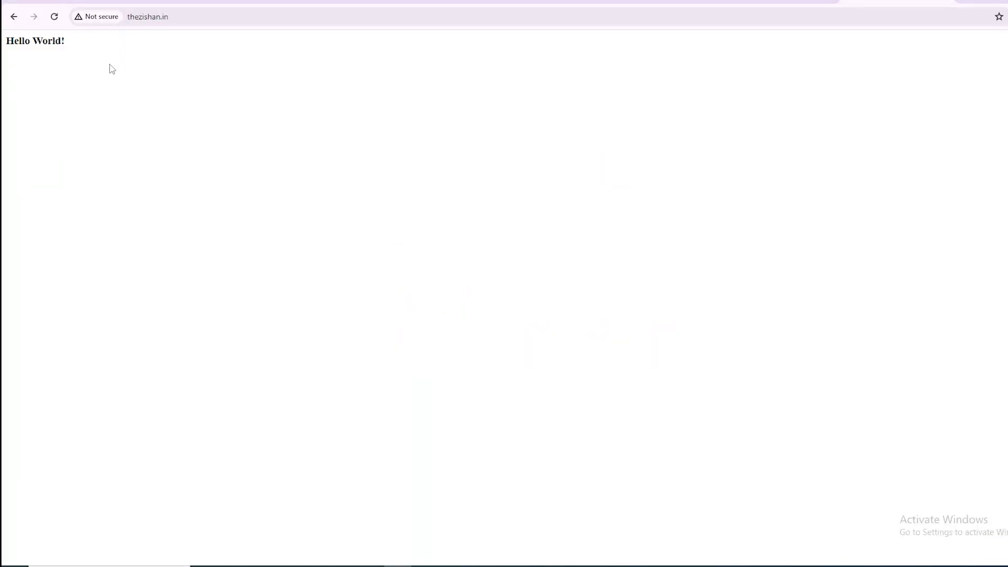
left_click_drag(68, 63, 3, 49)
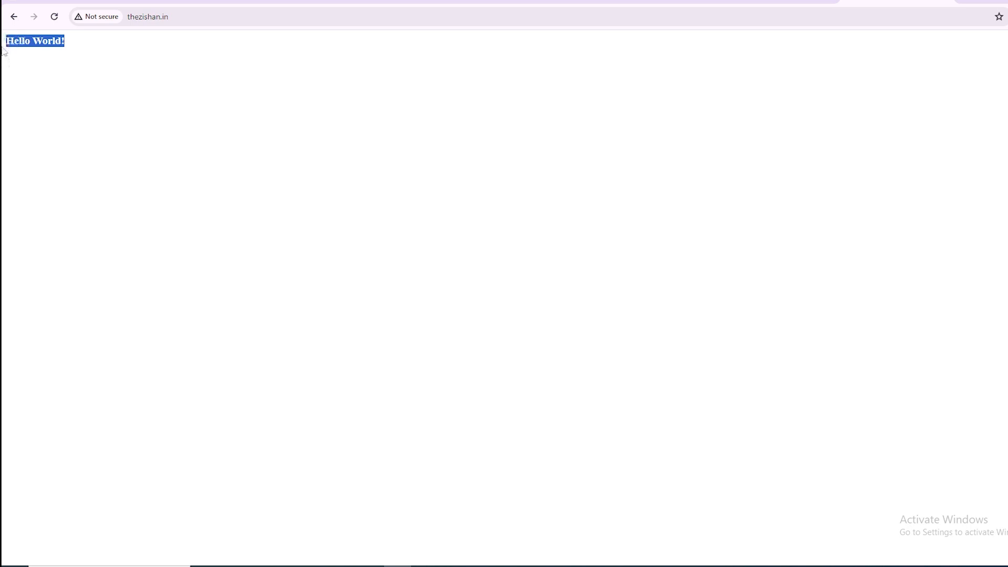
left_click(138, 51)
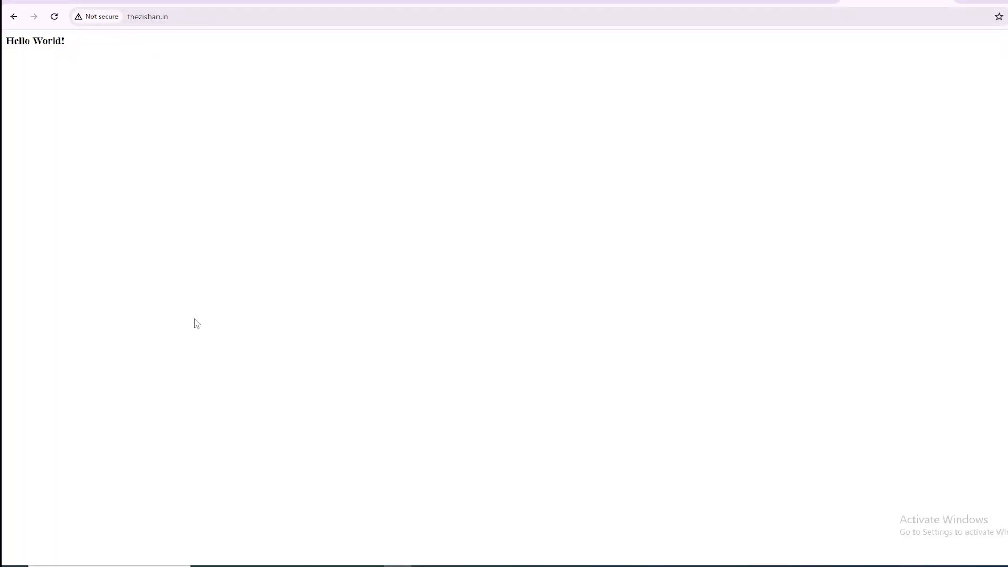
Compare the page served at 52.91.115.137 with the one at thezishan.in, and return to Hostinger's DNS page.
left_click(287, 566)
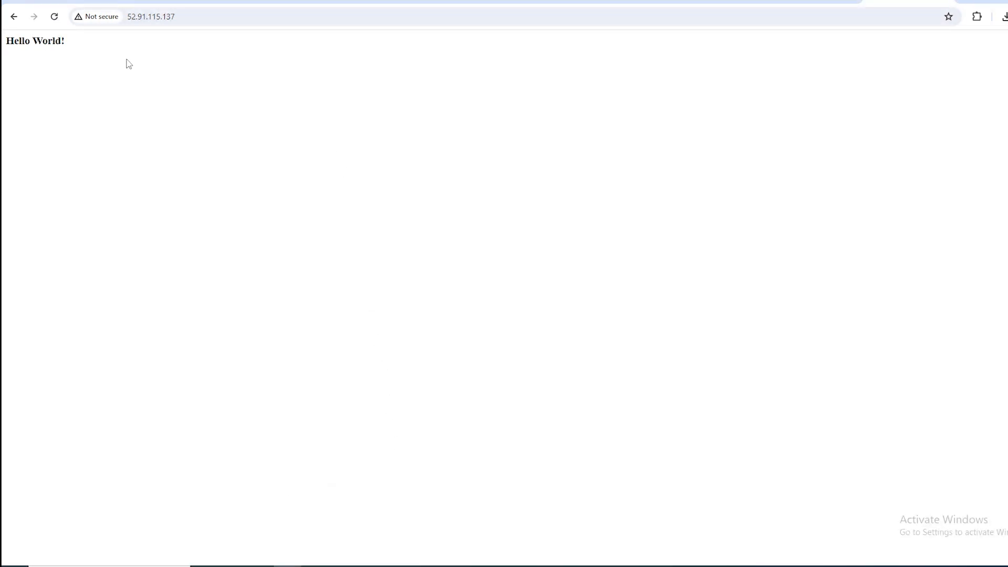
left_click_drag(136, 63, 3, 63)
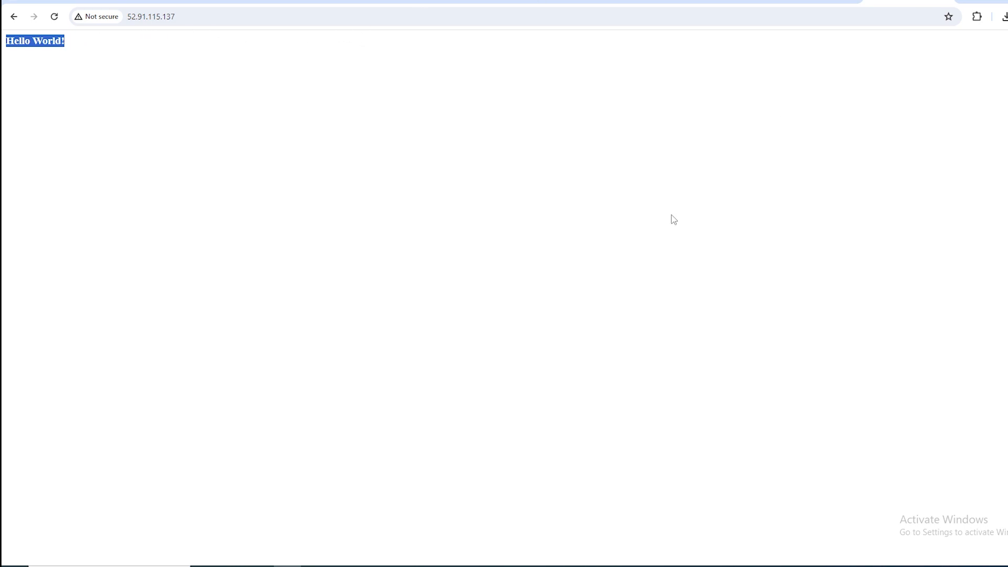
left_click(398, 566)
left_click(212, 20)
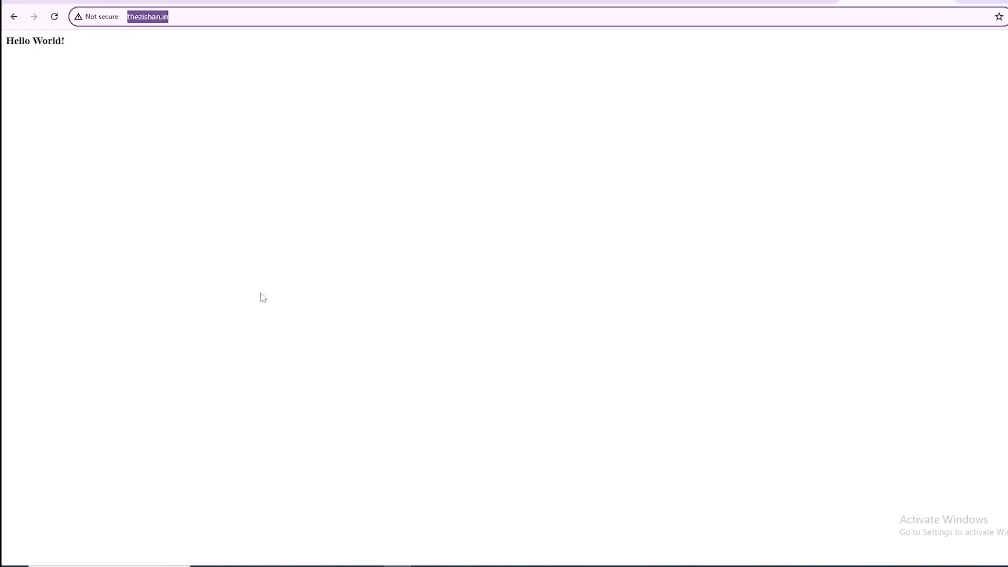
left_click(641, 1)
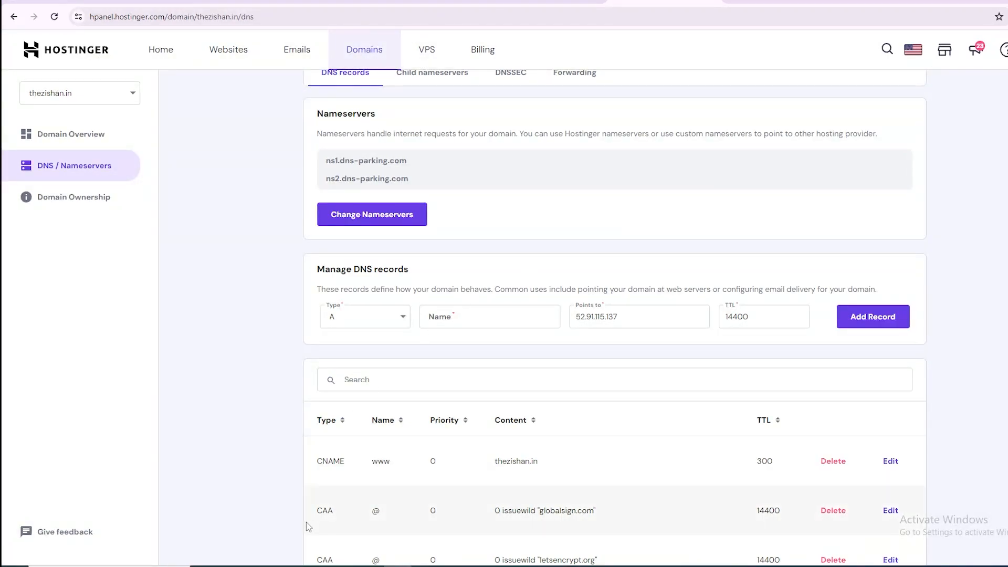
Switch to the other browser window, search Google for "buy domain" and look through the registrar results.
left_click(288, 565)
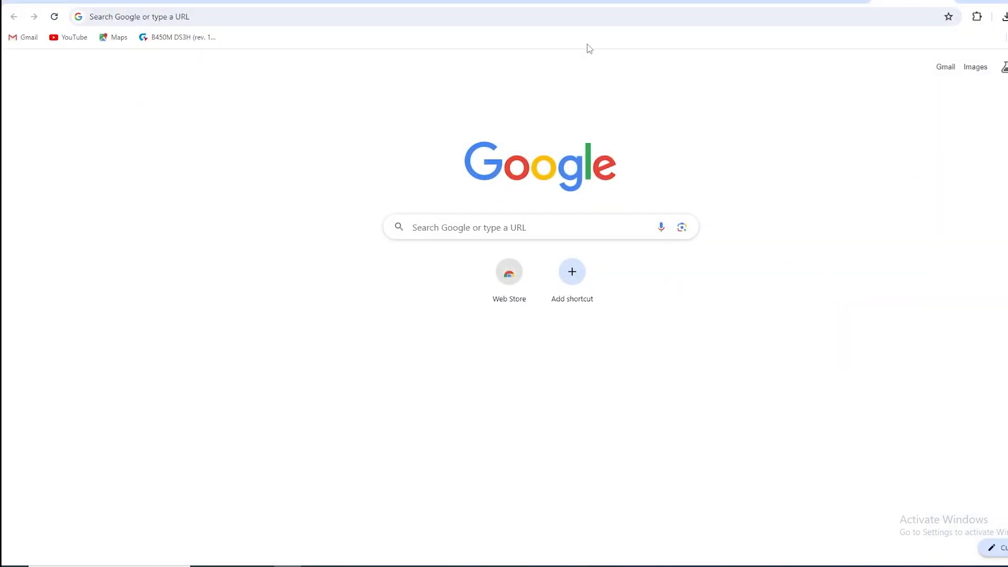
left_click(584, 18)
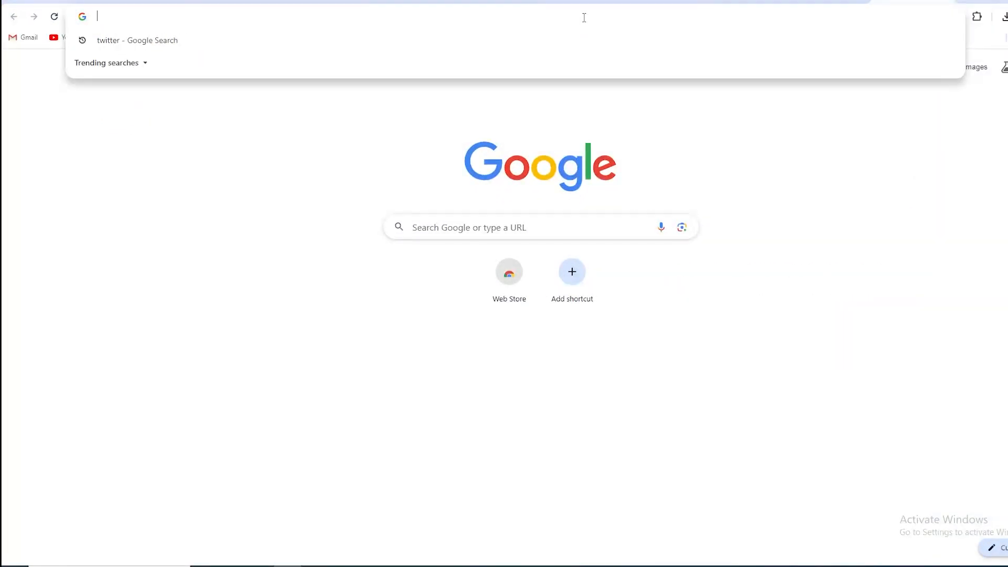
type("buy domain")
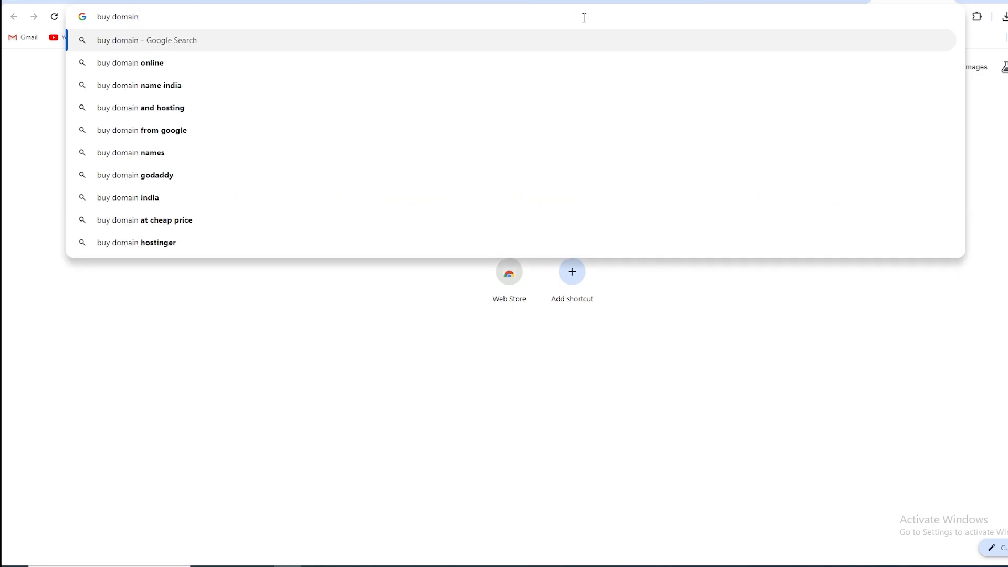
key("Return")
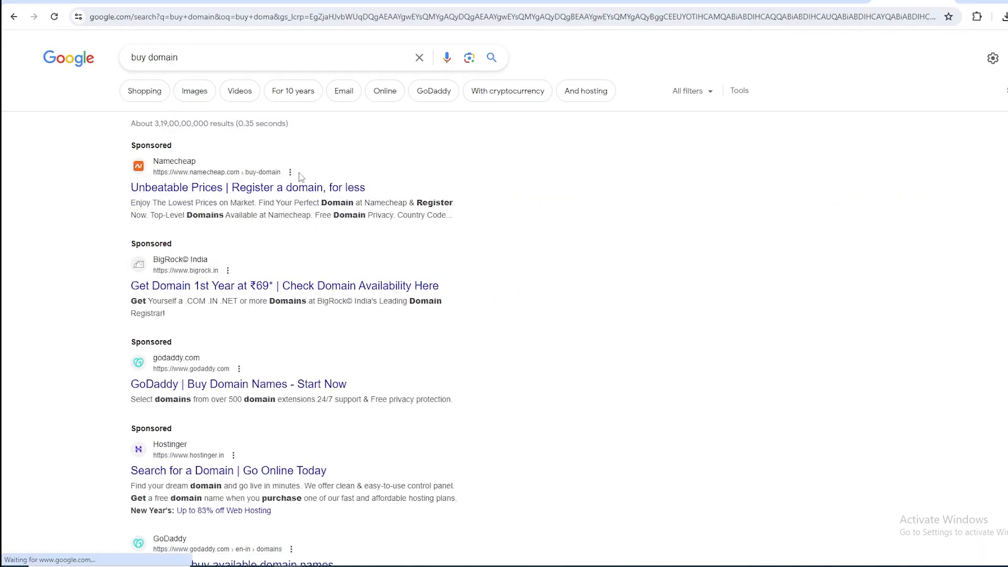
scroll(254, 251, "down", 3)
scroll(227, 290, "up", 2)
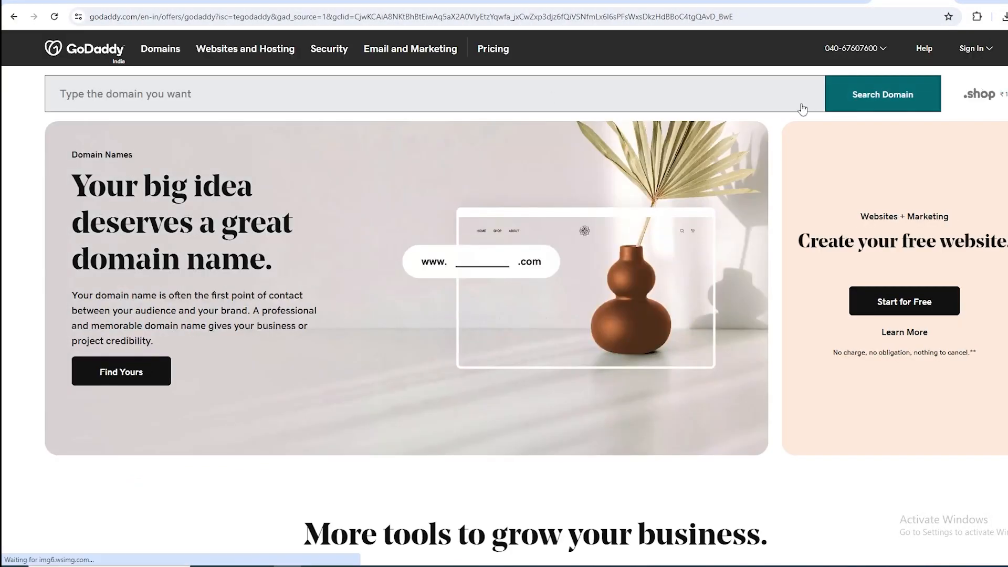
Search GoDaddy for the domain name thezishan and review the offered domains and their prices.
left_click(491, 104)
type("thezishan")
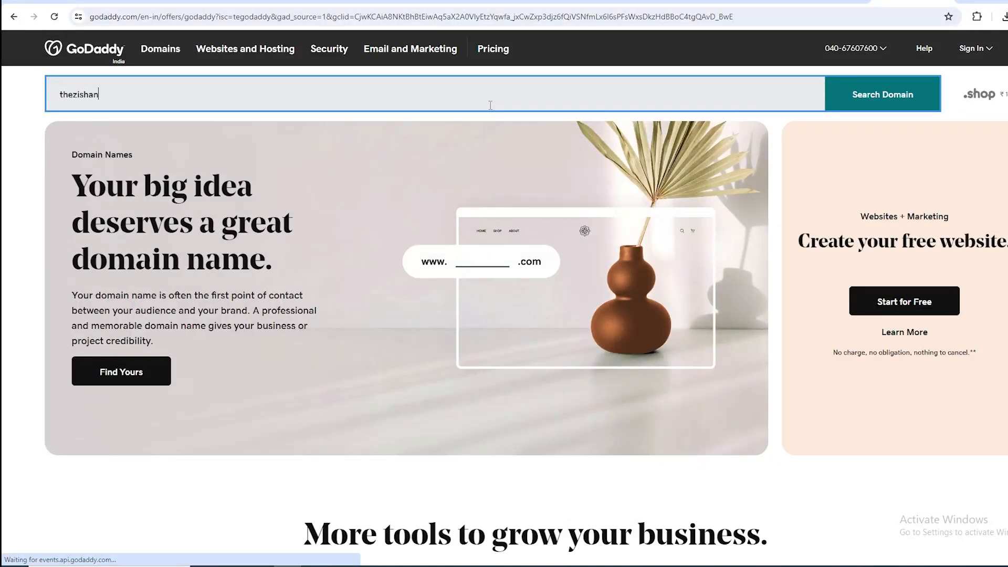
left_click(908, 96)
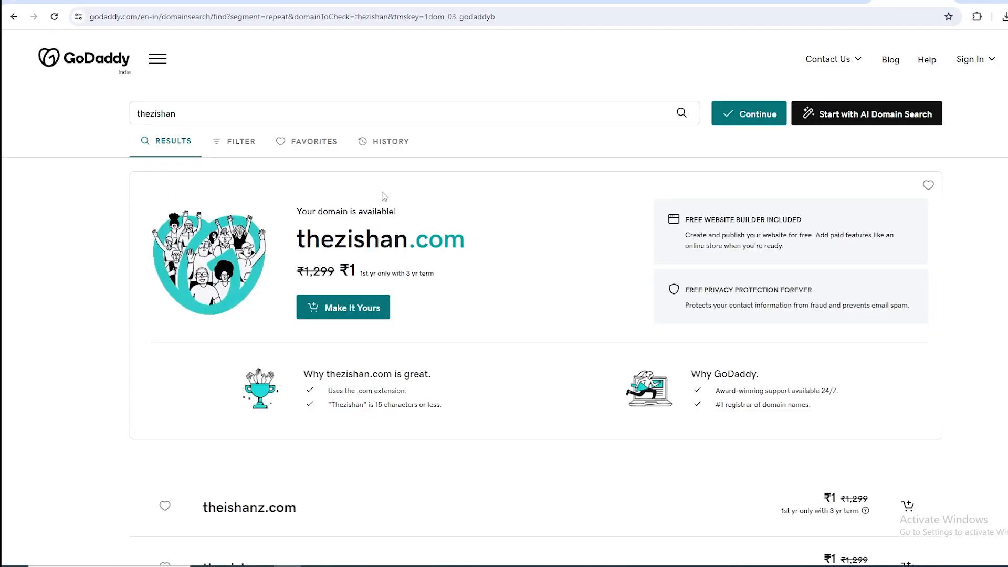
triple_click(523, 242)
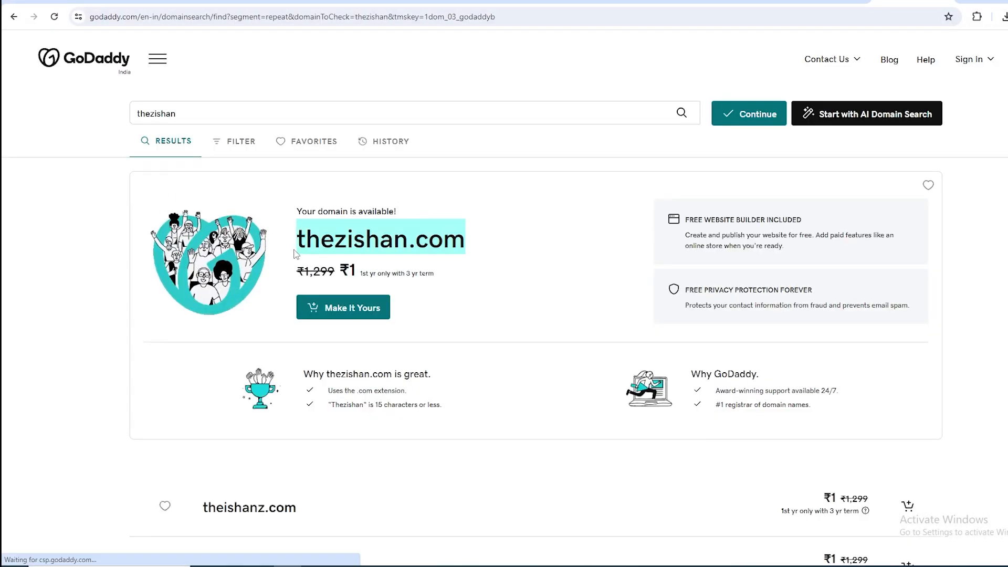
scroll(522, 233, "down", 2)
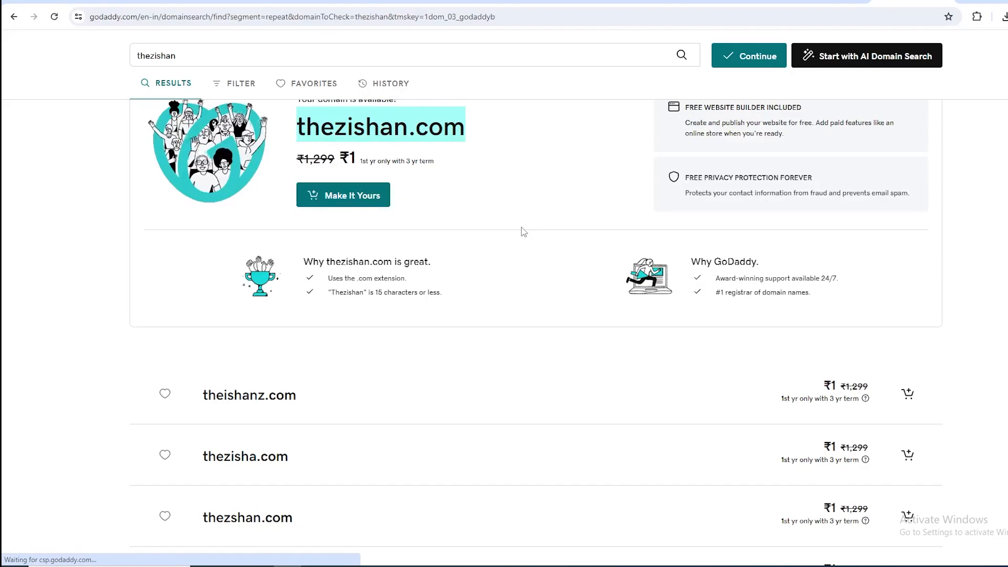
scroll(469, 174, "up", 2)
scroll(394, 247, "down", 3)
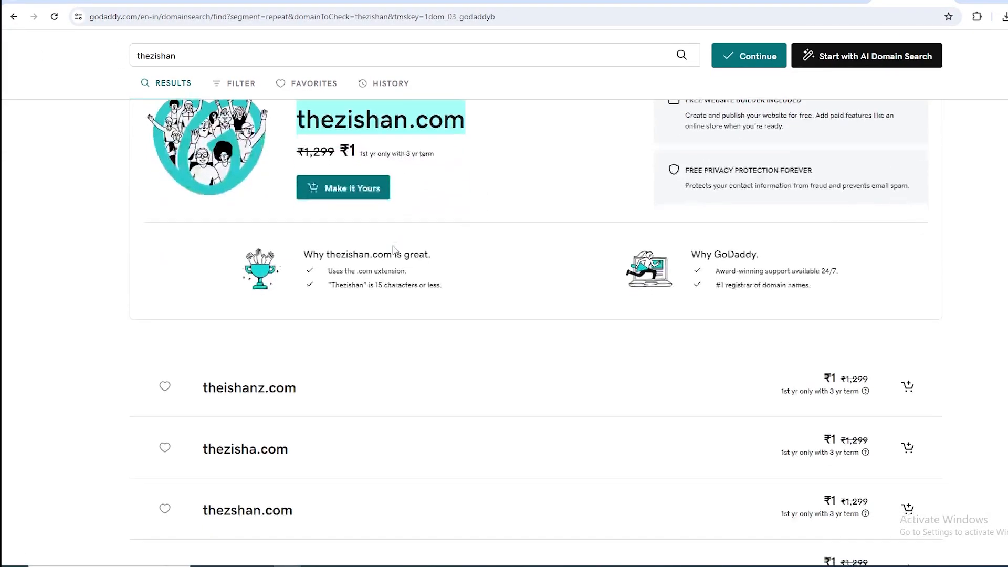
scroll(393, 239, "up", 2)
Extend the GoDaddy domain query to thezishan.in and submit it.
left_click(254, 56)
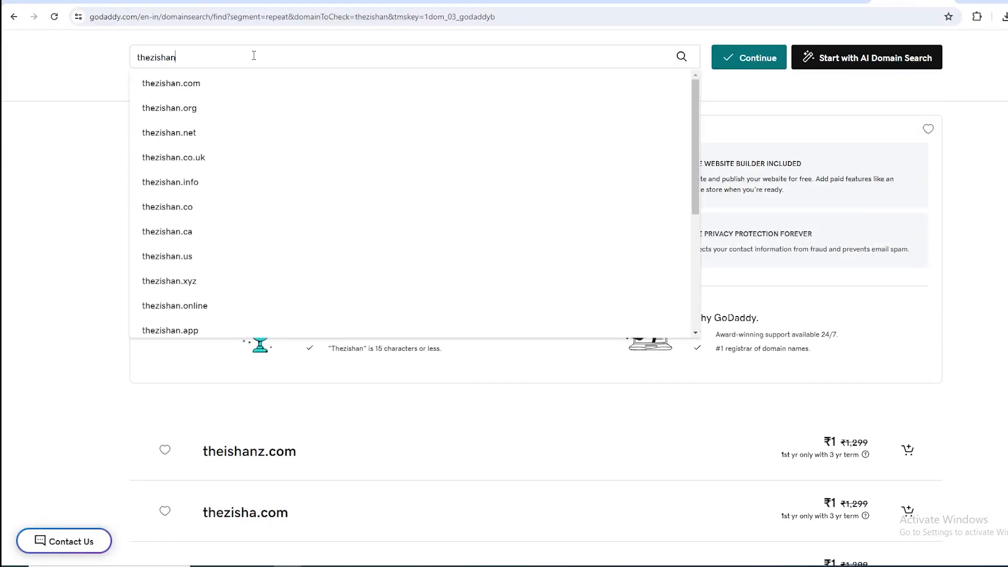
type(".in")
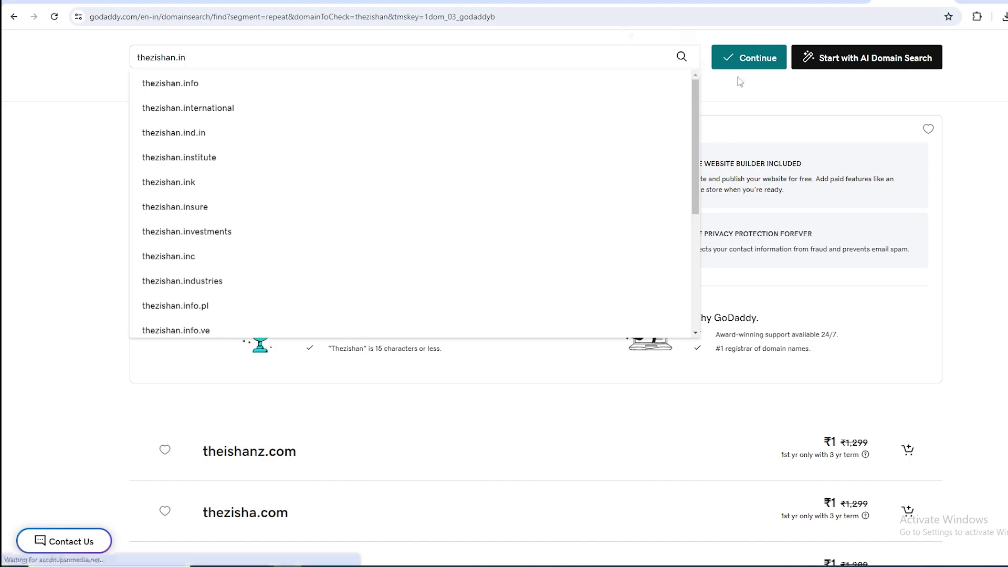
left_click(749, 57)
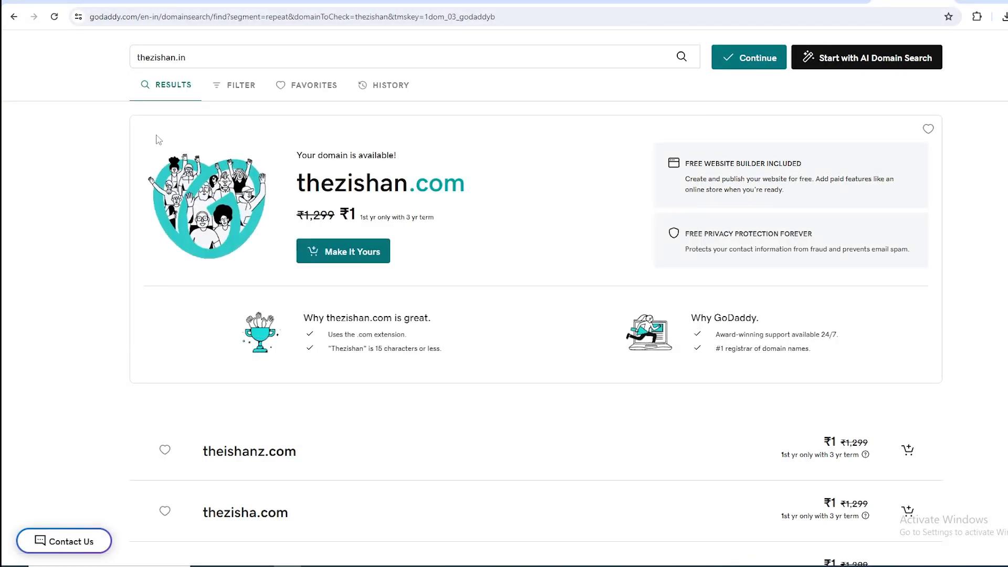